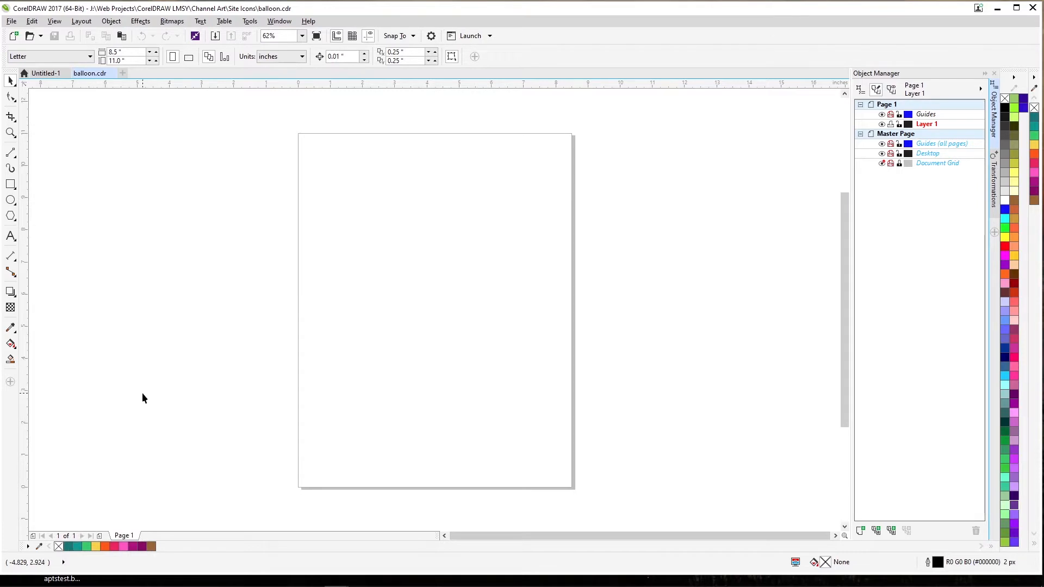
Turn on snapping to guidelines.
left_click(55, 22)
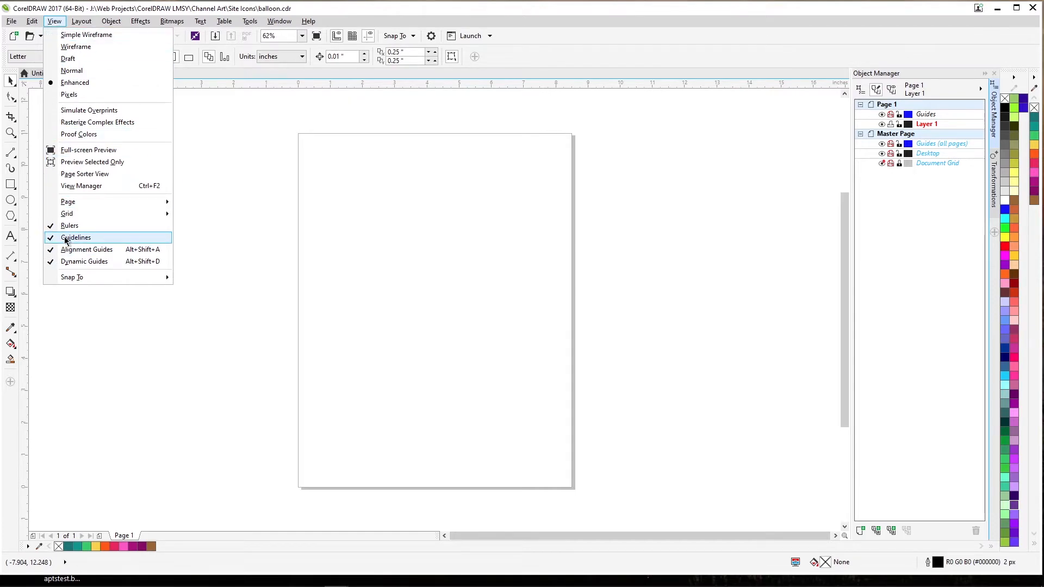
mouse_move(71, 277)
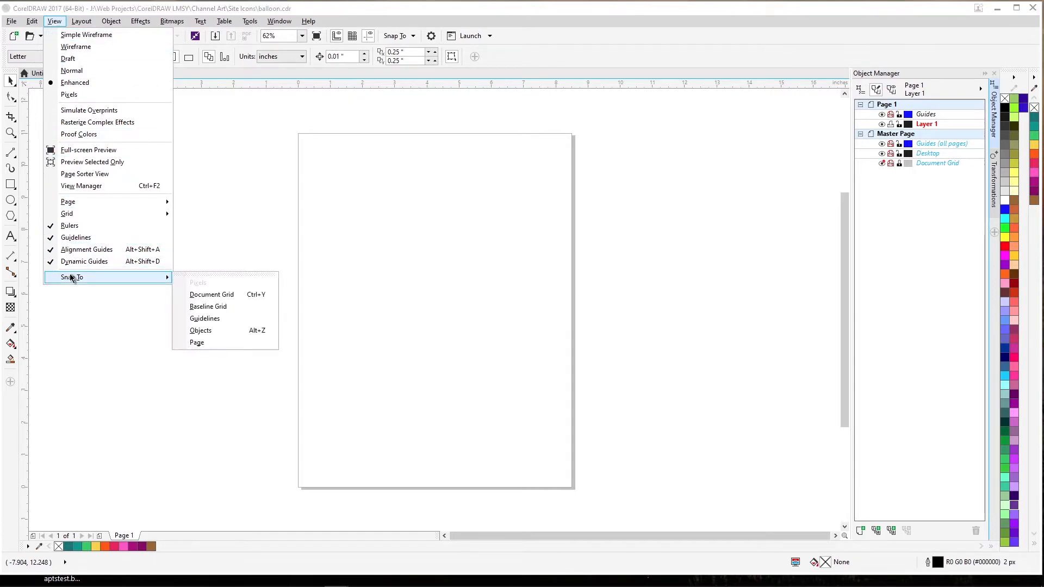
left_click(220, 318)
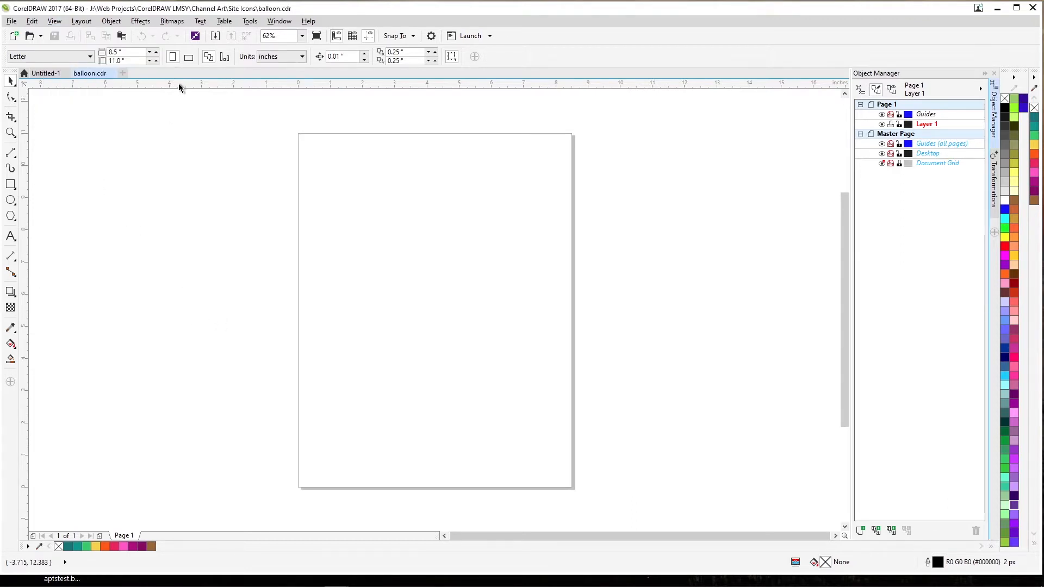
Add a horizontal guideline at about 1.24 inches near the page bottom and a vertical guideline centered on the page.
left_click_drag(179, 84, 176, 448)
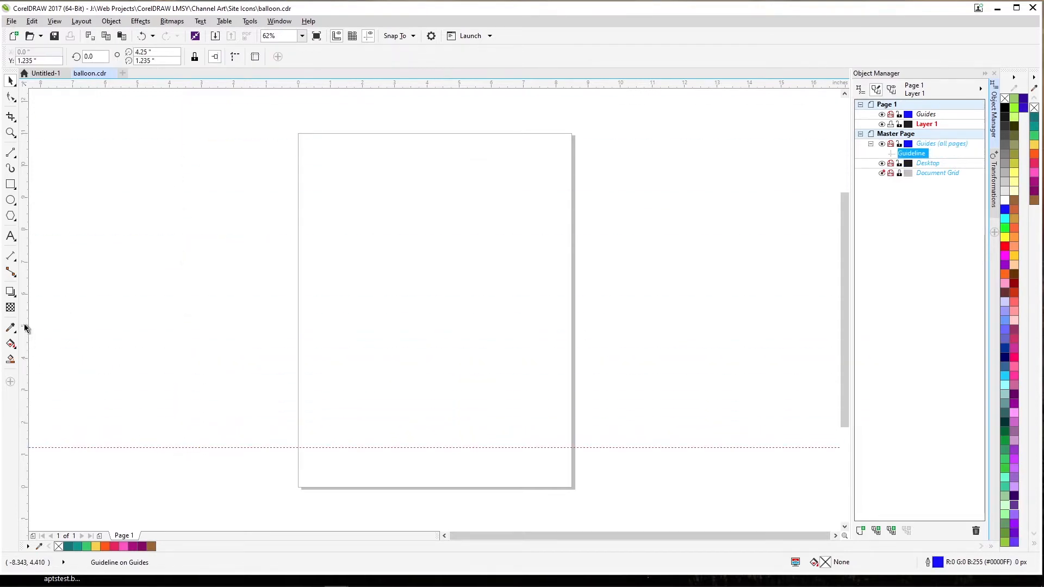
left_click_drag(25, 328, 212, 320)
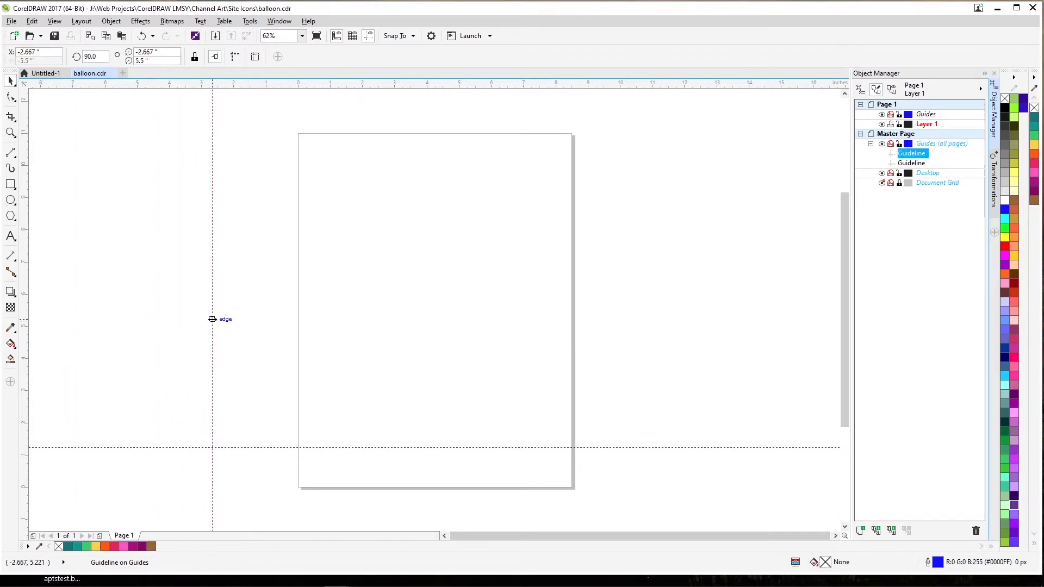
key("p")
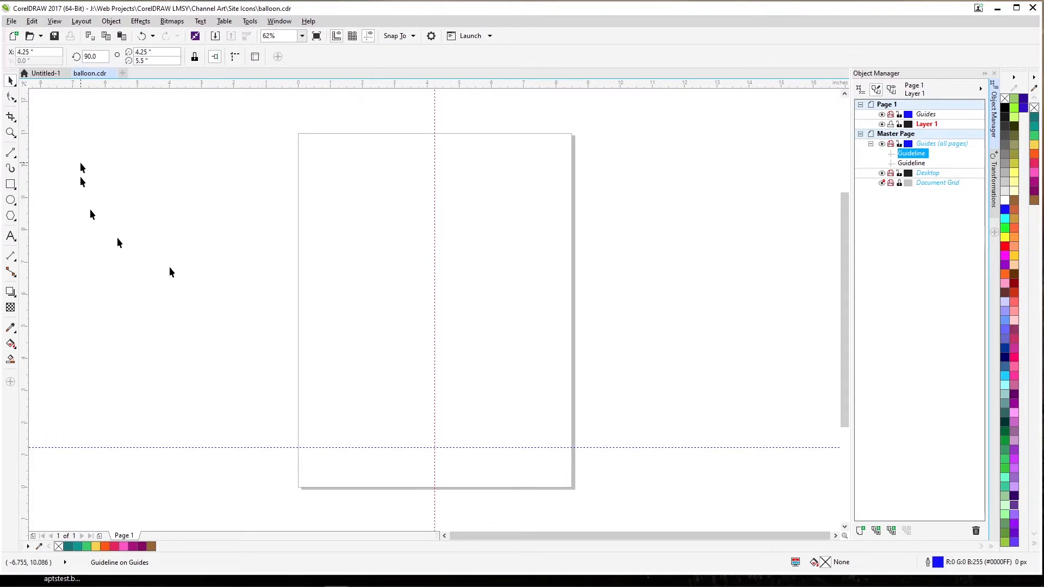
Draw a 3-point curve from the guideline intersection up the vertical guideline, about 8.58 inches high and bulging about 3.42 inches left.
left_click(13, 156)
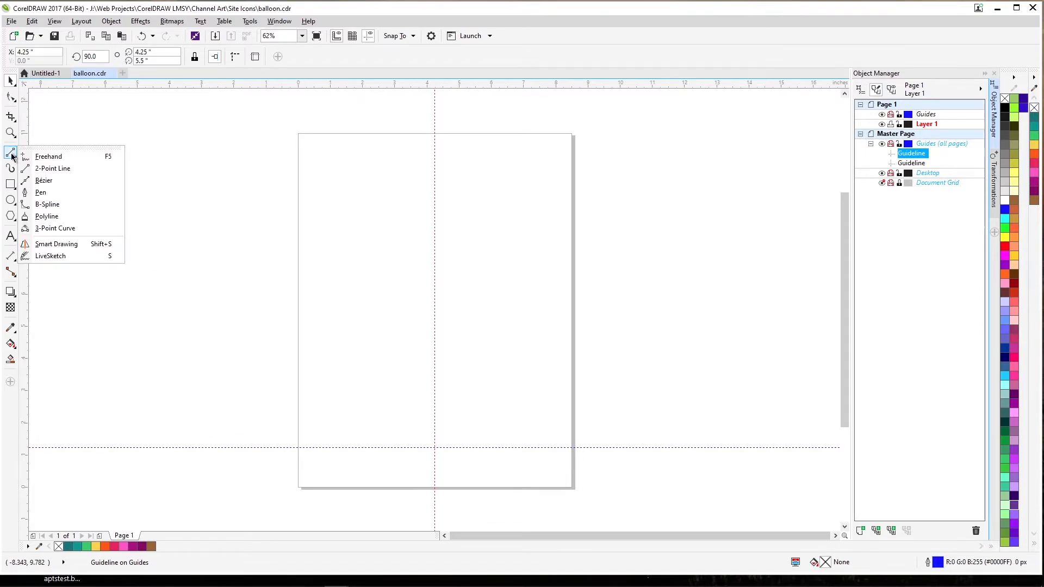
left_click(61, 228)
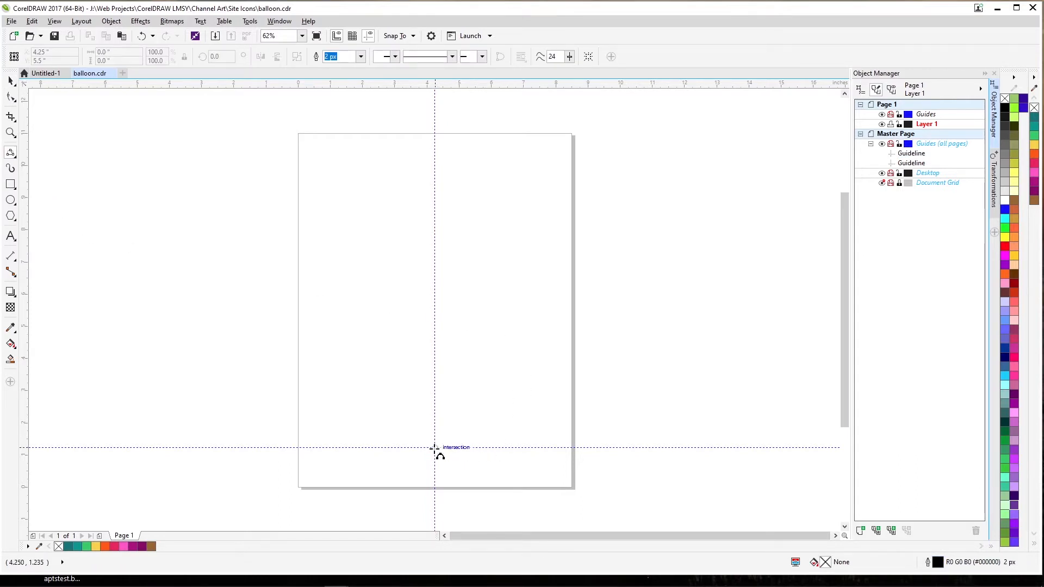
left_click_drag(434, 447, 435, 171)
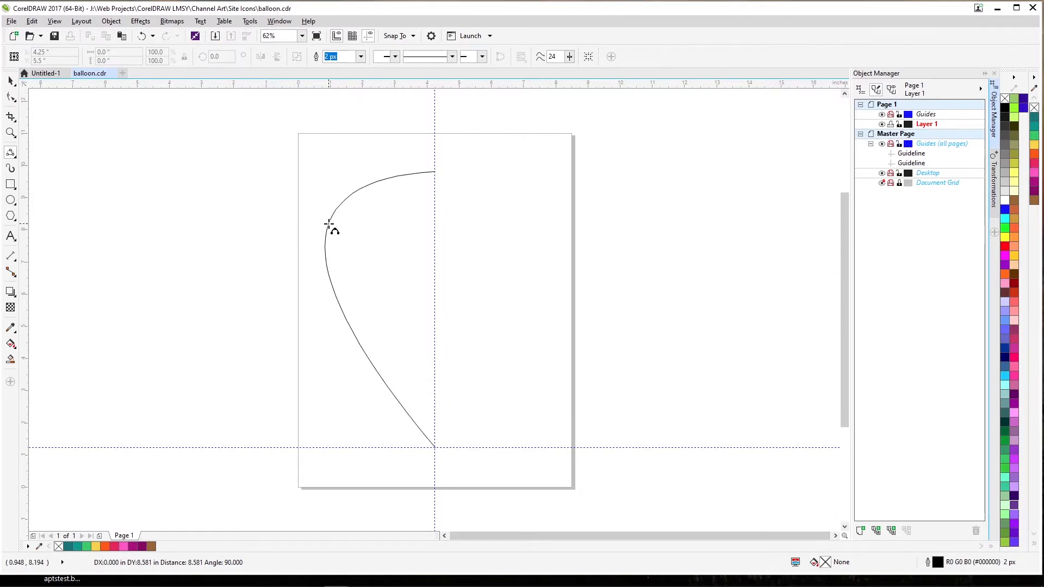
left_click(329, 225)
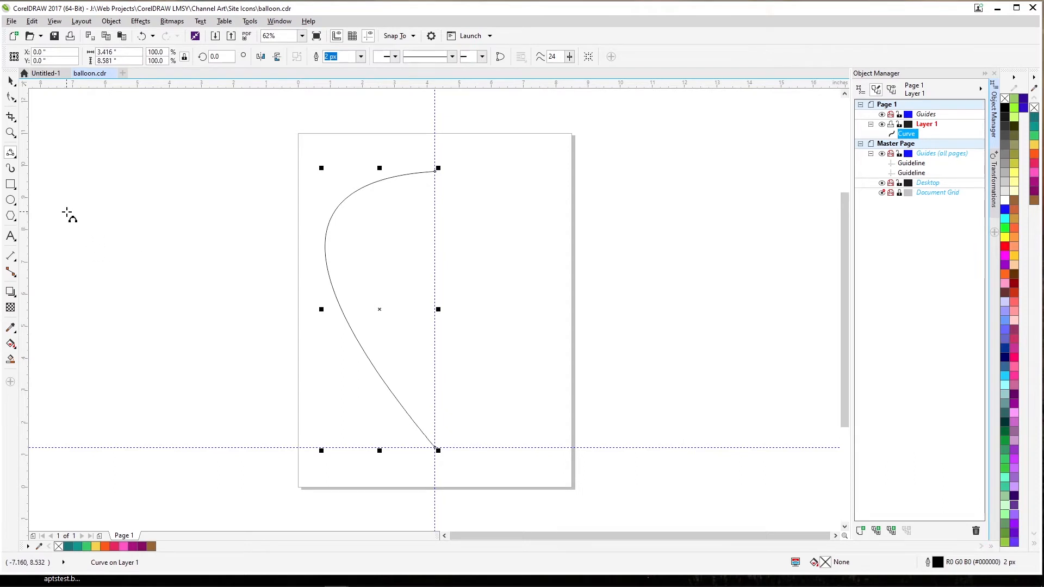
Draw a circle about 5.34 inches in diameter centered on the vertical guideline and move it up slightly above the curve's upper end.
left_click(10, 199)
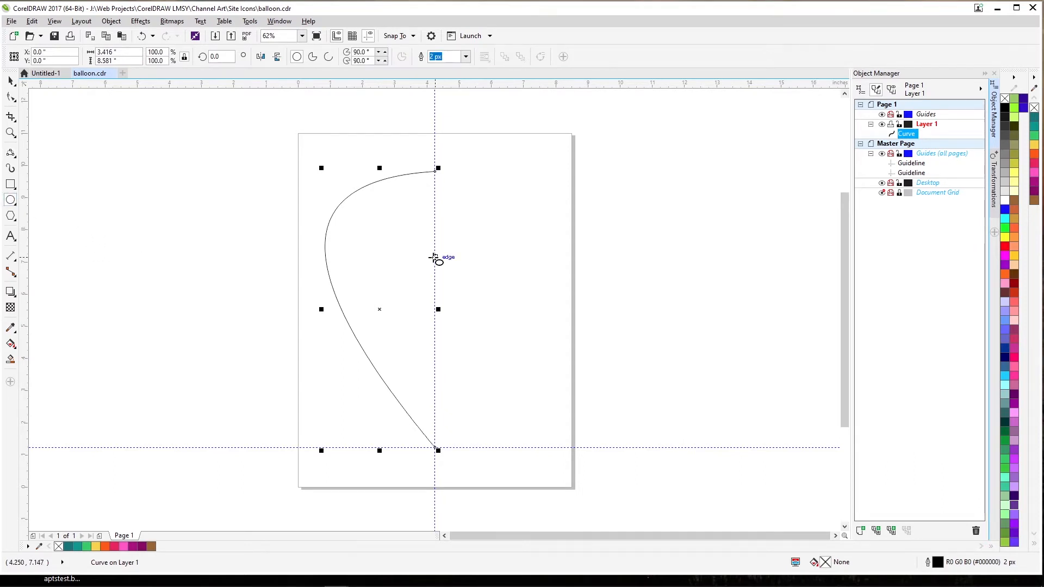
left_click_drag(434, 258, 361, 174)
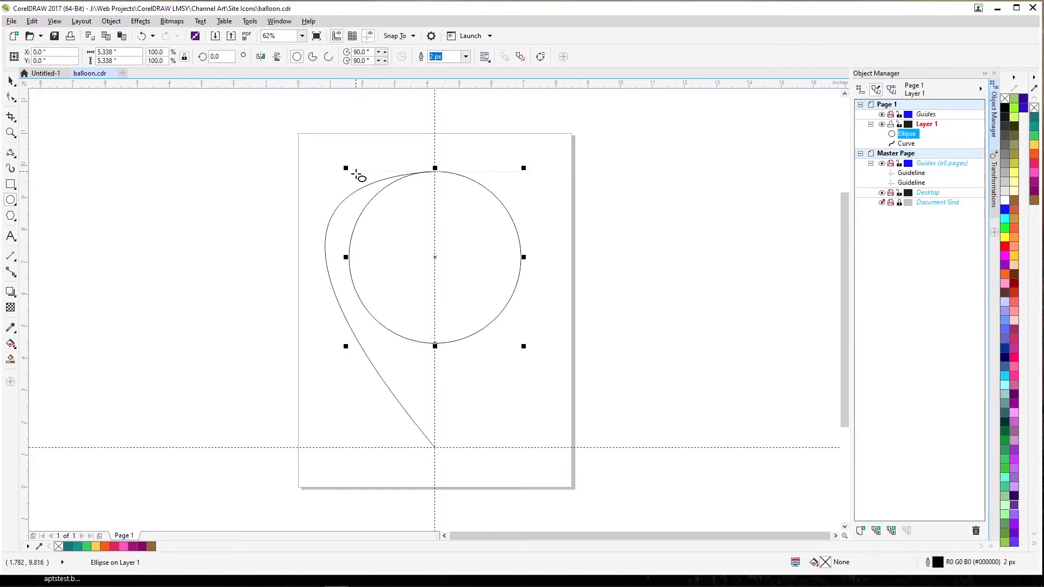
left_click_drag(433, 255, 433, 241)
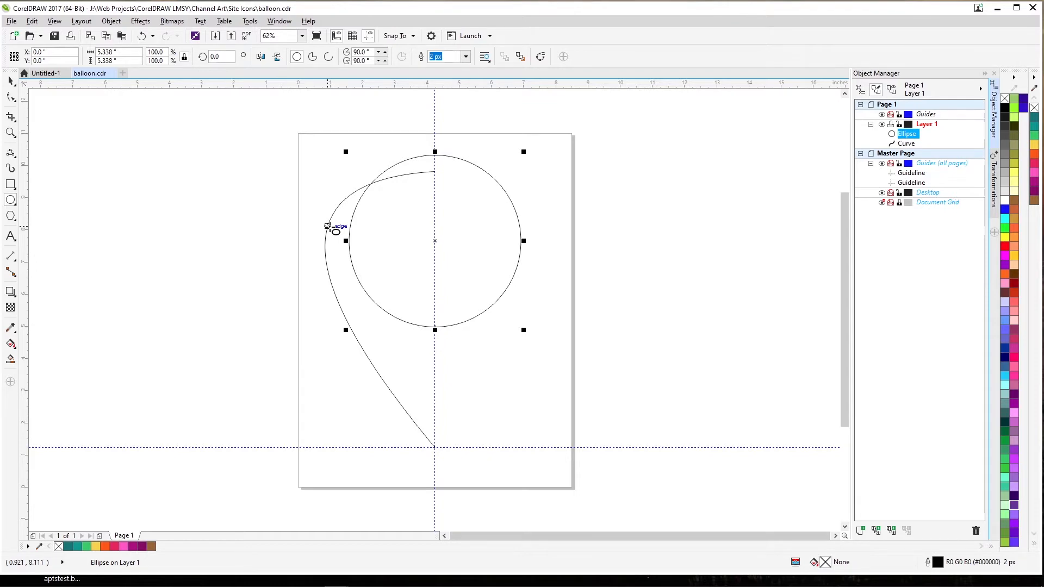
Move the curve's upper end node to the top of the circle and pull the curve's bulge in to the circle's left edge.
key("F10")
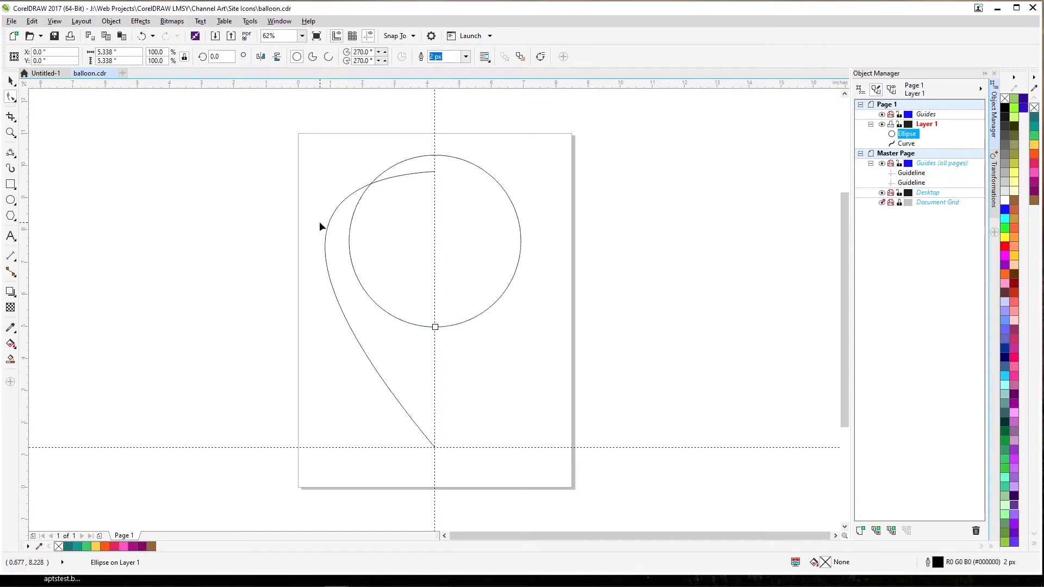
left_click(321, 224)
left_click(432, 172)
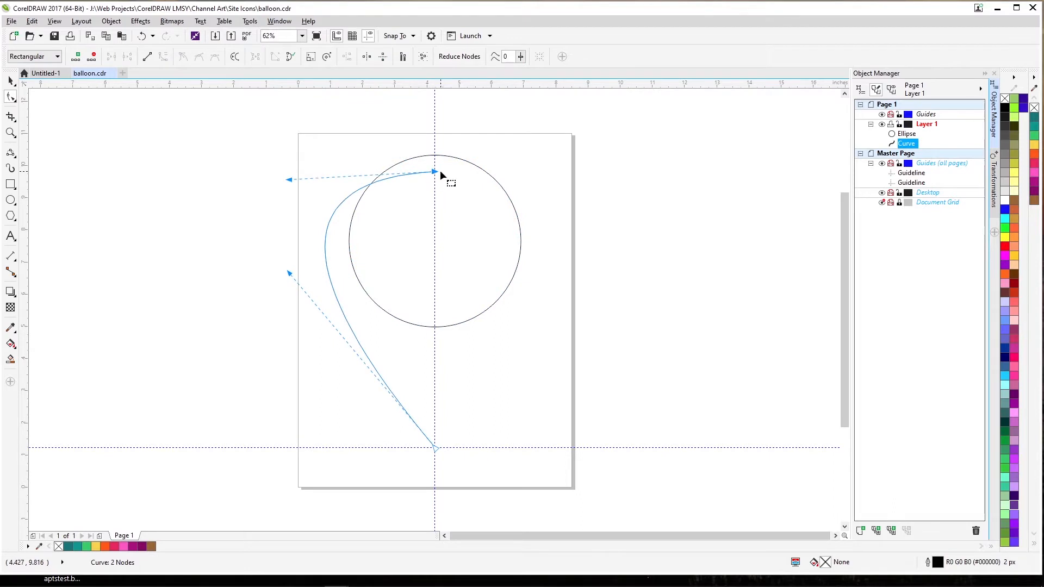
left_click_drag(432, 173, 433, 156)
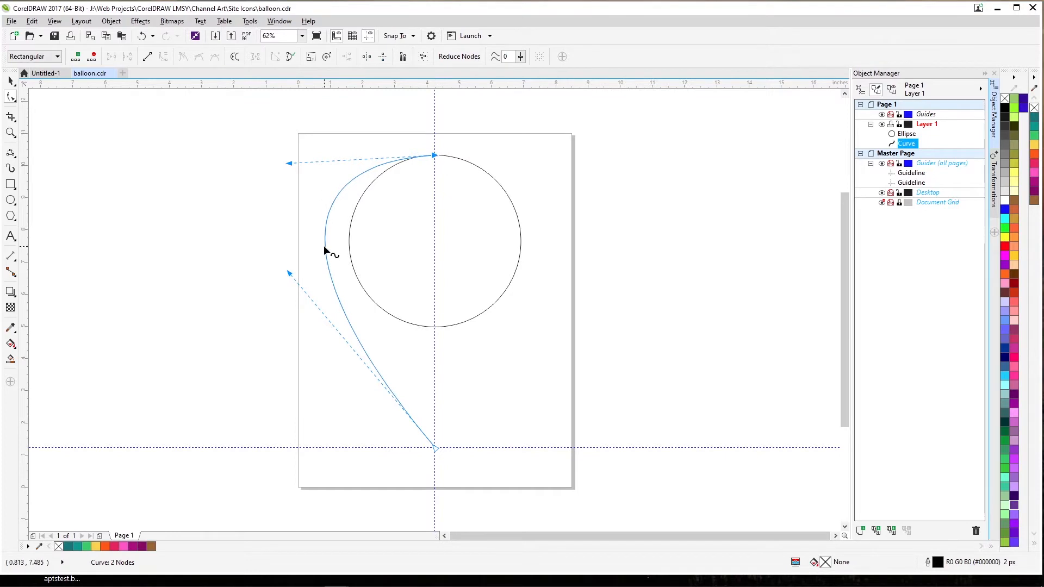
left_click_drag(325, 246, 344, 249)
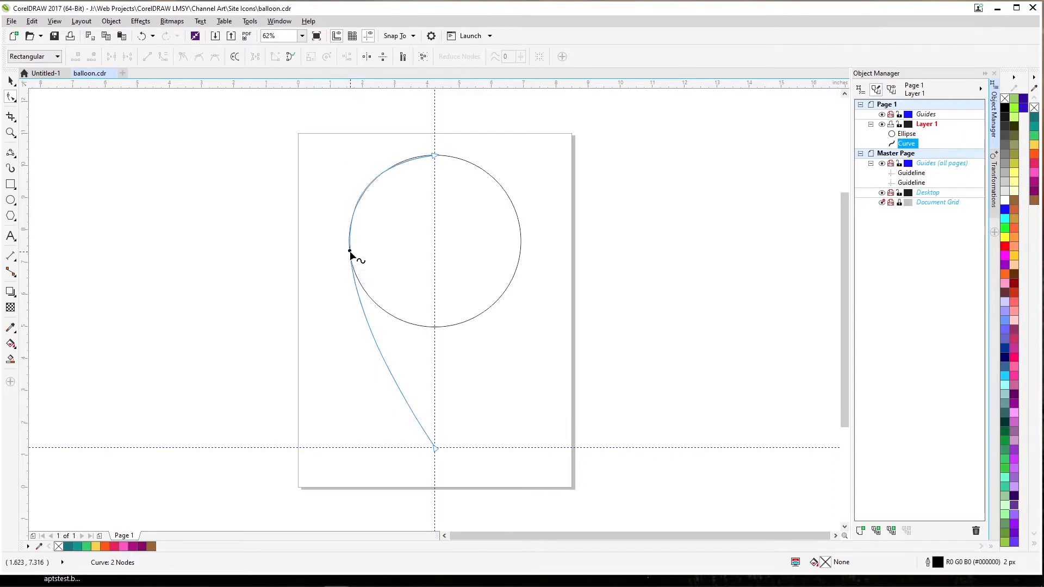
Add a node where the curve meets the circle's left edge and bend the lower segment inward to shape the balloon's neck.
double_click(350, 253)
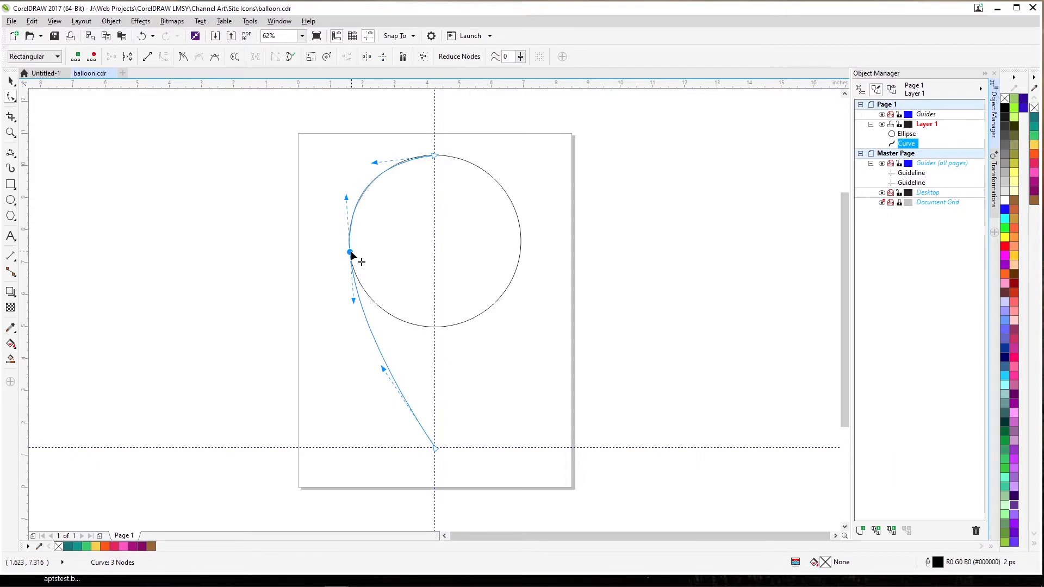
left_click(383, 367)
left_click_drag(382, 367, 423, 364)
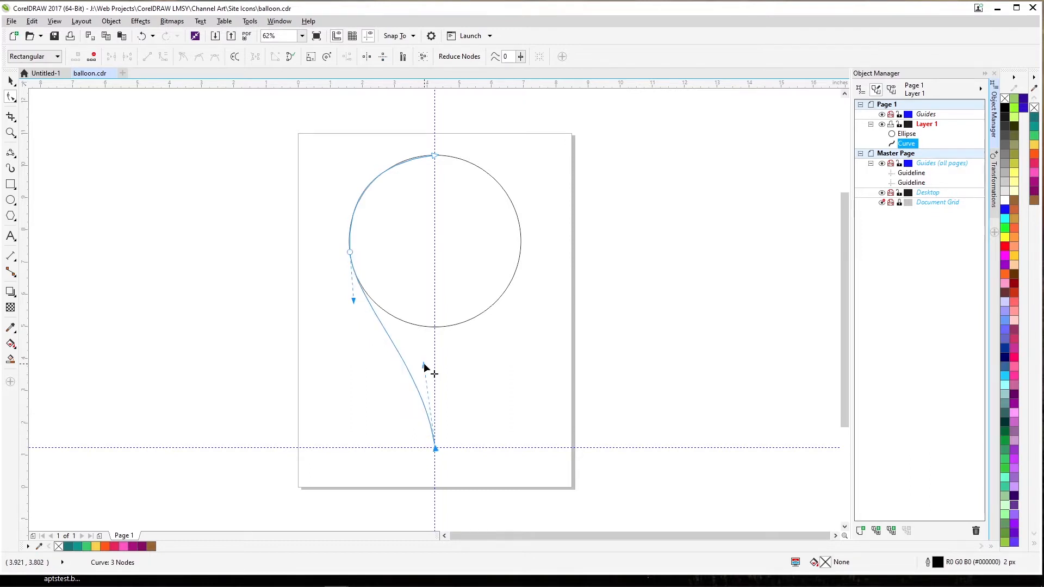
Delete the reference circle, keeping the half-balloon curve.
key("space")
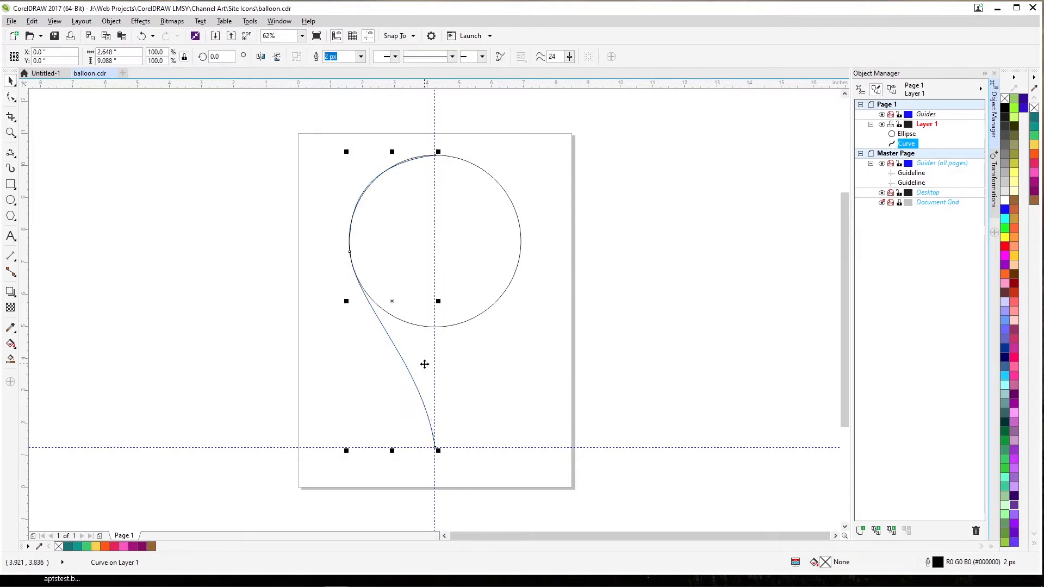
left_click(467, 320)
key("Delete")
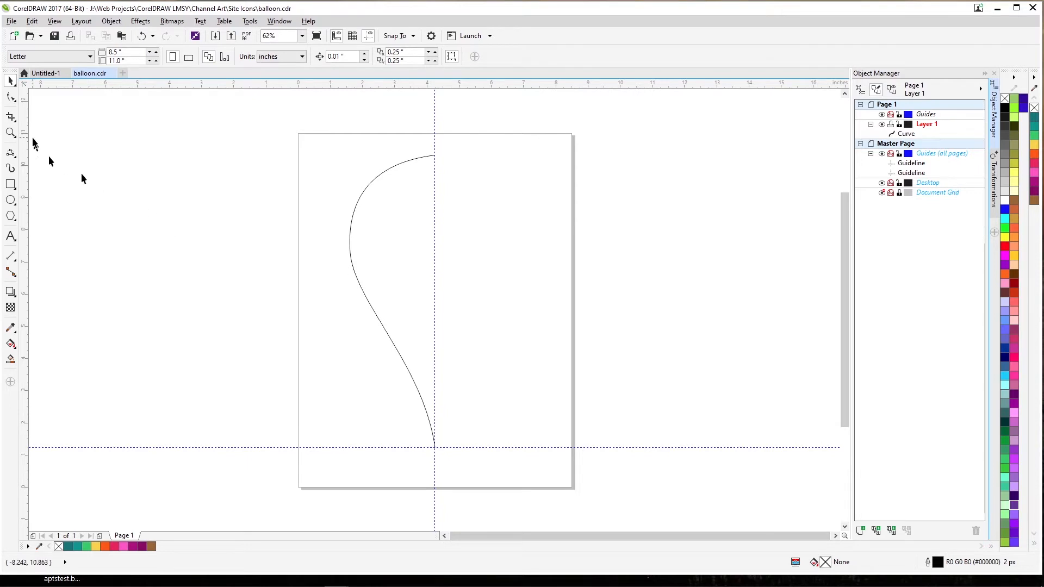
Draw a straight vertical 2-point line about 9.09 inches long from the curve's lower end to its upper end.
left_click(11, 153)
left_click(12, 155)
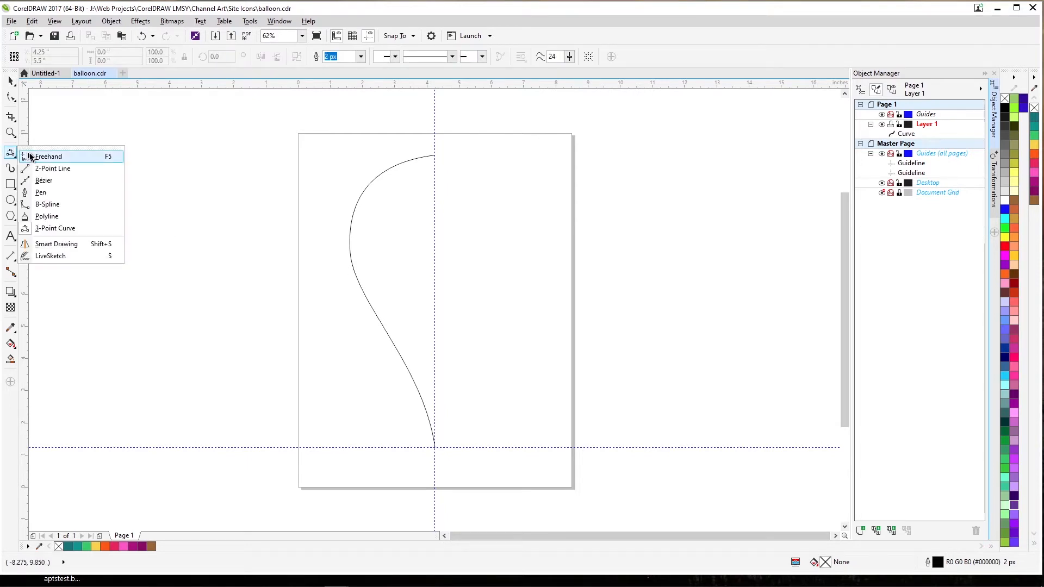
left_click(48, 169)
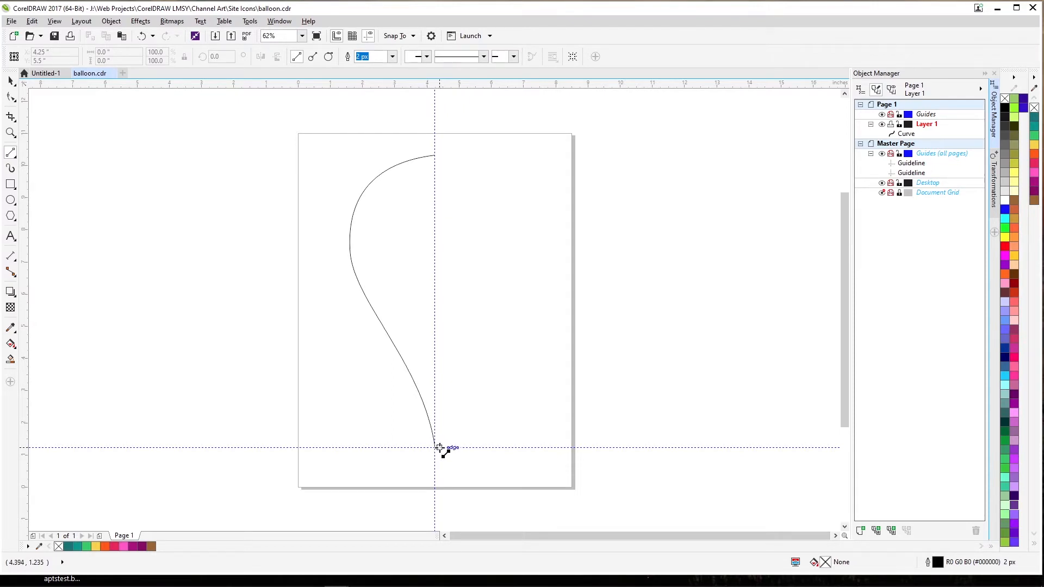
left_click_drag(435, 447, 435, 156)
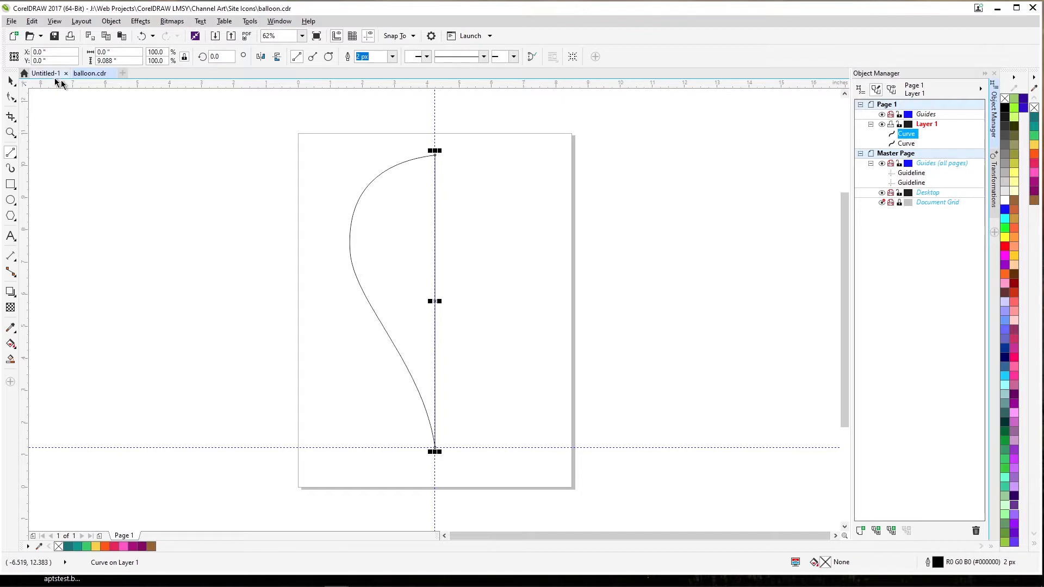
Combine the half-balloon curve and the vertical line into one object.
left_click(15, 84)
left_click(35, 88)
left_click_drag(292, 126, 496, 435)
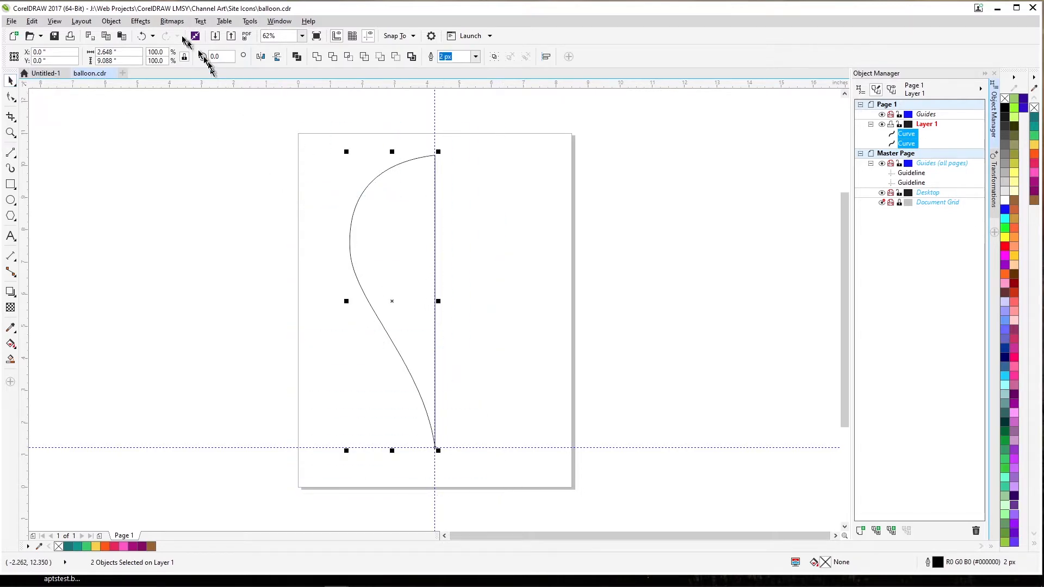
left_click(110, 21)
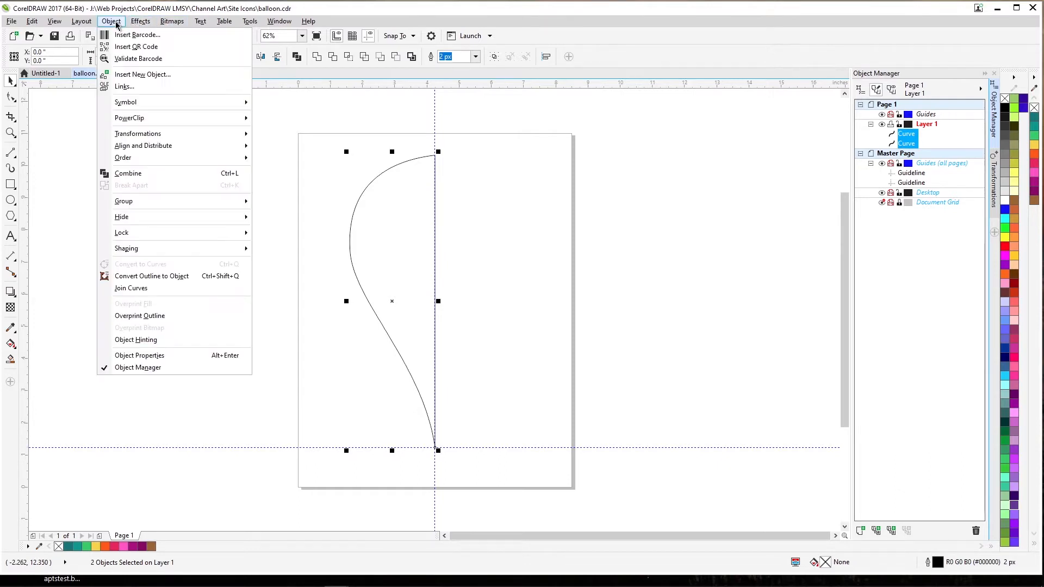
left_click(140, 172)
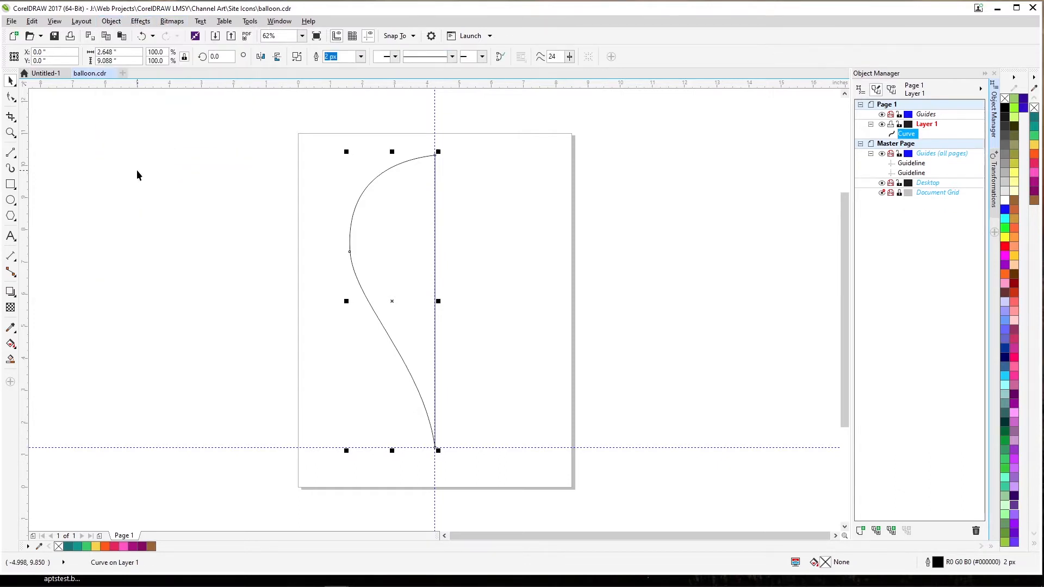
Join the overlapping end nodes at the top and bottom of the half-balloon to close its outline.
left_click(11, 97)
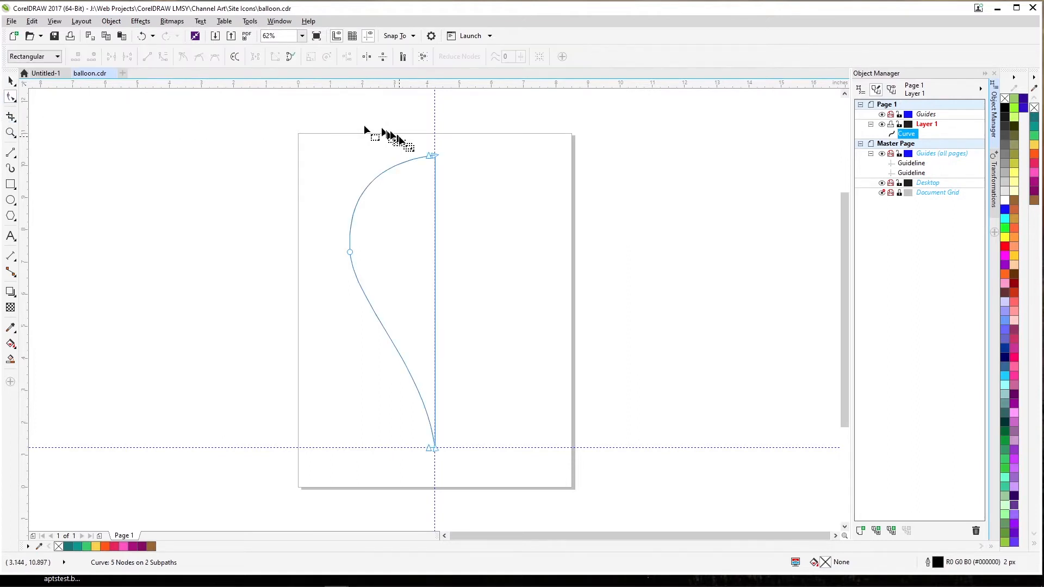
left_click(429, 156)
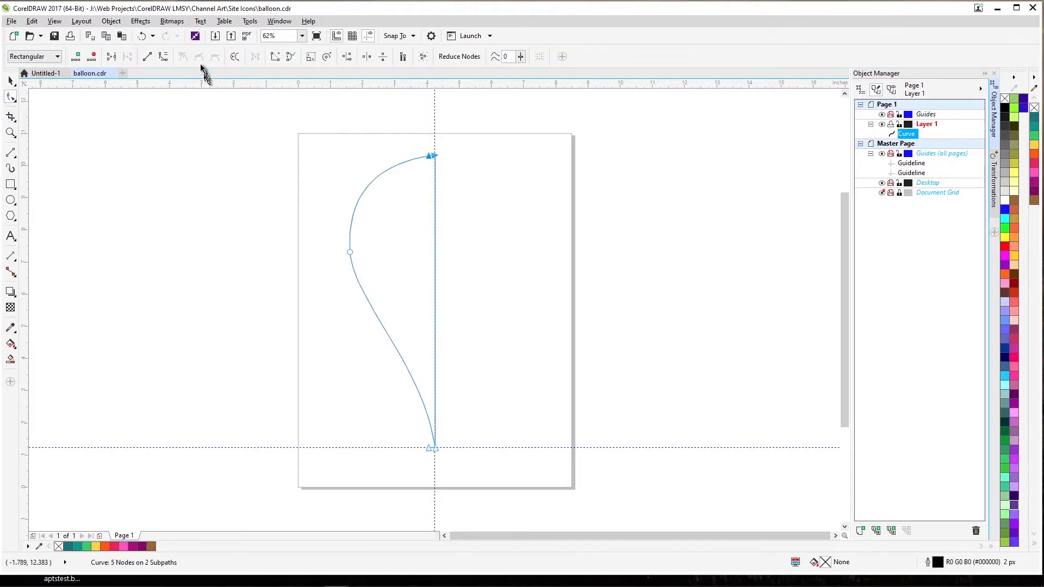
left_click(111, 56)
left_click_drag(408, 424, 457, 454)
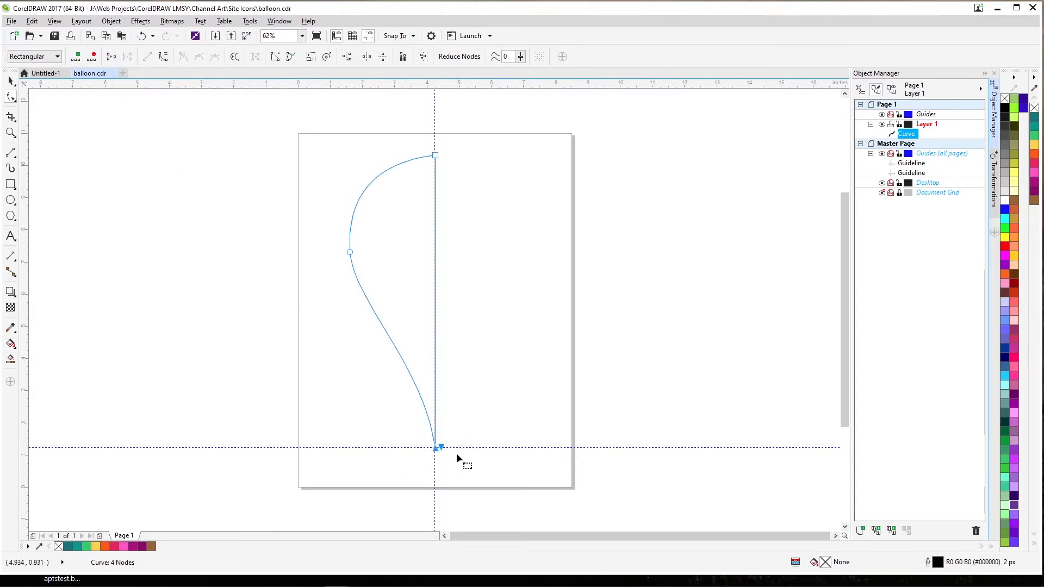
left_click(111, 56)
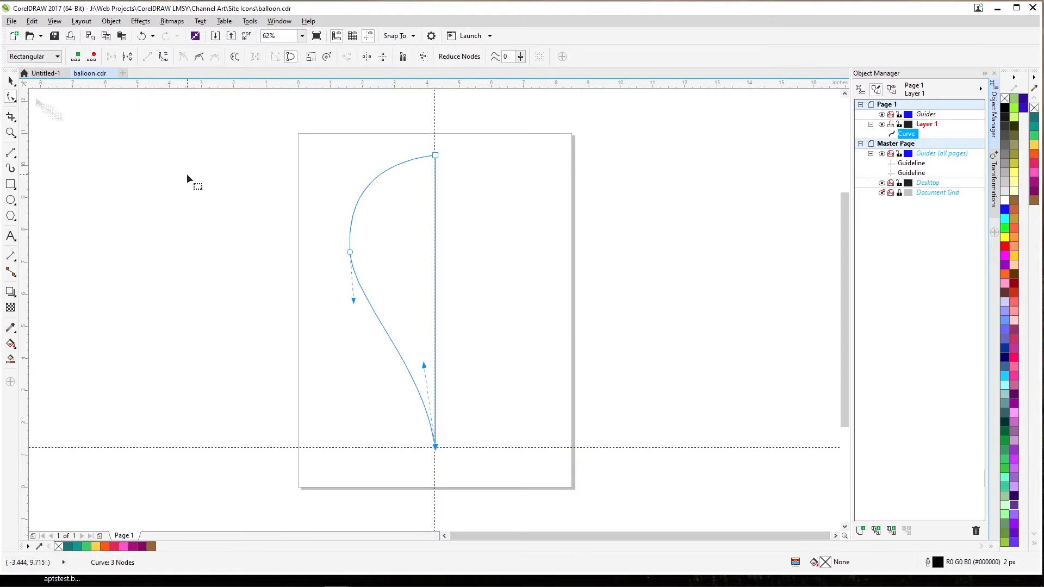
Level the top node's control handle so the half-balloon's curve meets the centerline horizontally.
left_click(10, 81)
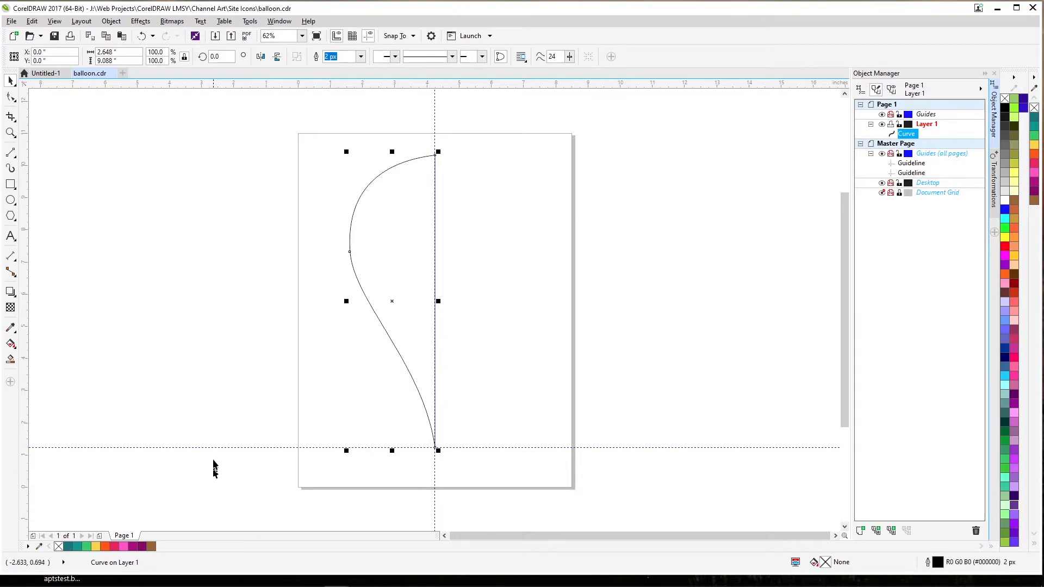
left_click(11, 97)
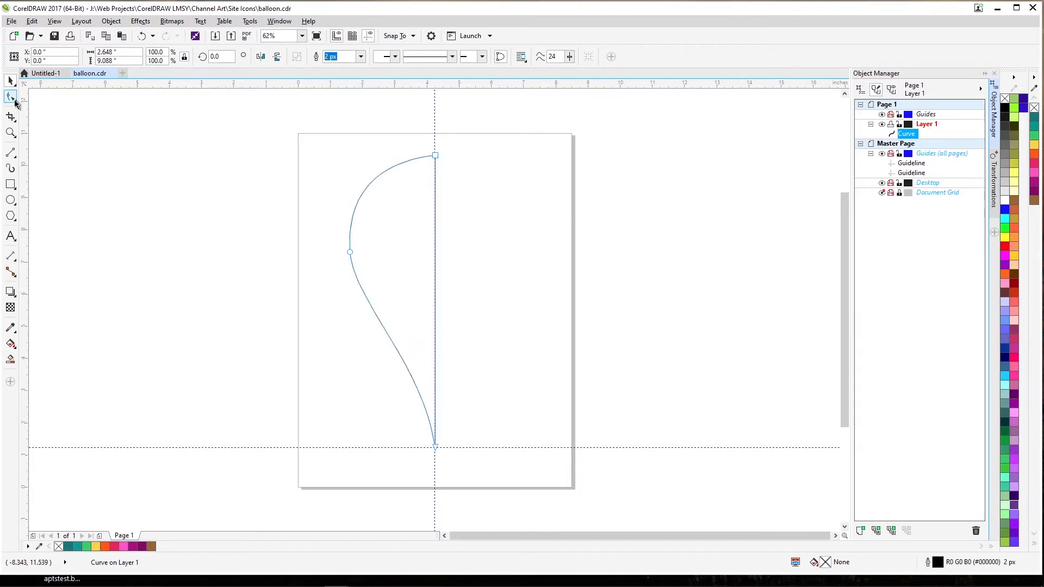
left_click(434, 156)
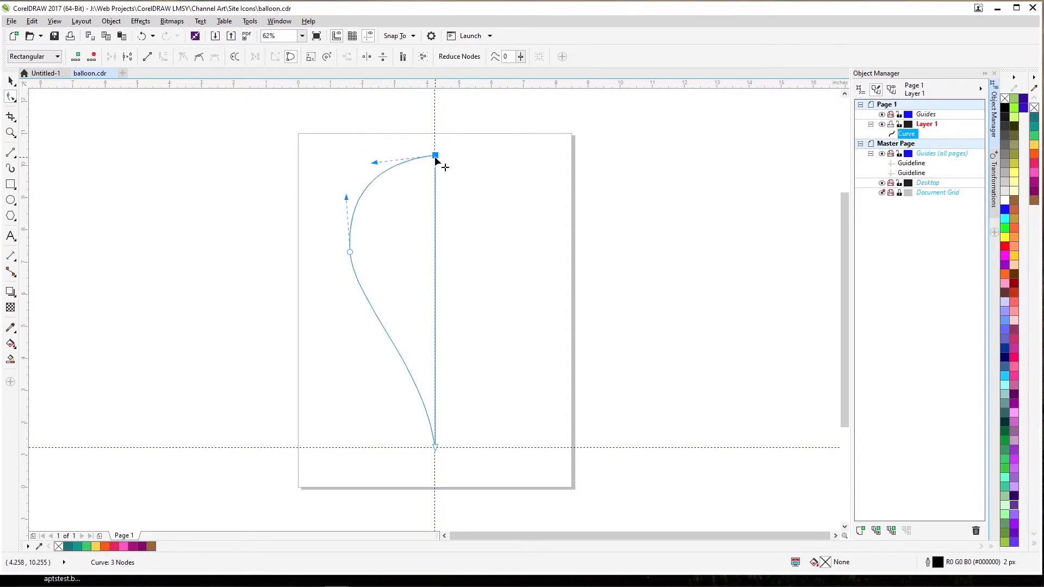
left_click_drag(375, 162, 377, 160)
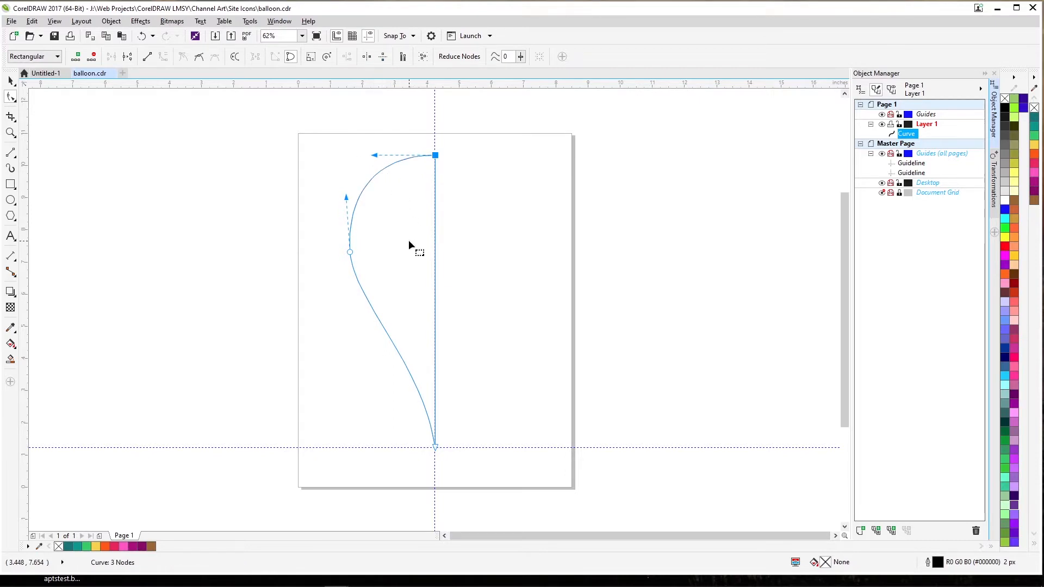
Fill the half-balloon with dark teal #12777A and overlay a copy narrowed to about 2.27 inches toward the centerline, filled with teal #00998C.
left_click(8, 80)
left_click(67, 547)
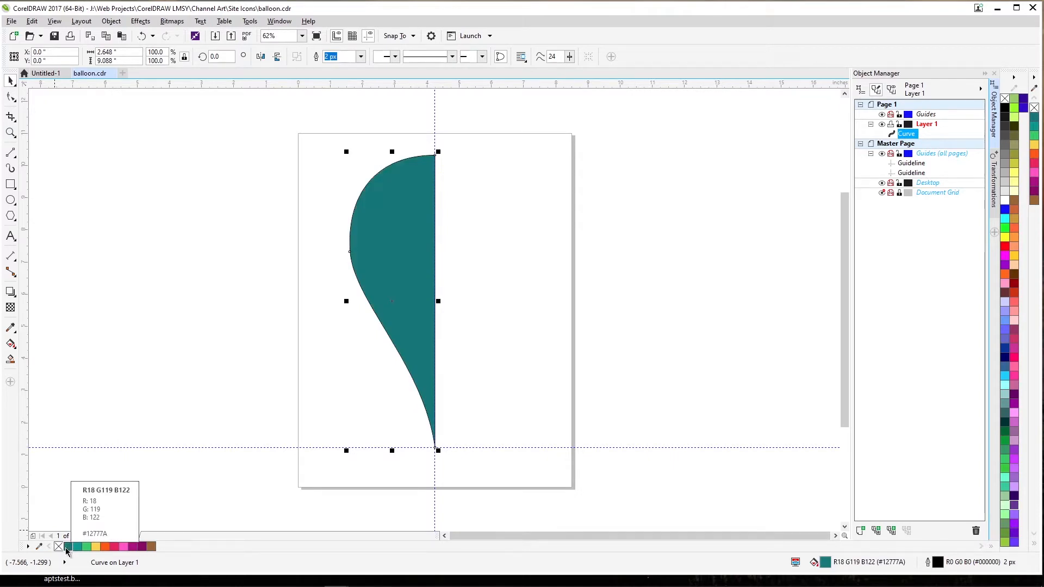
key("ctrl+c")
key("ctrl+v")
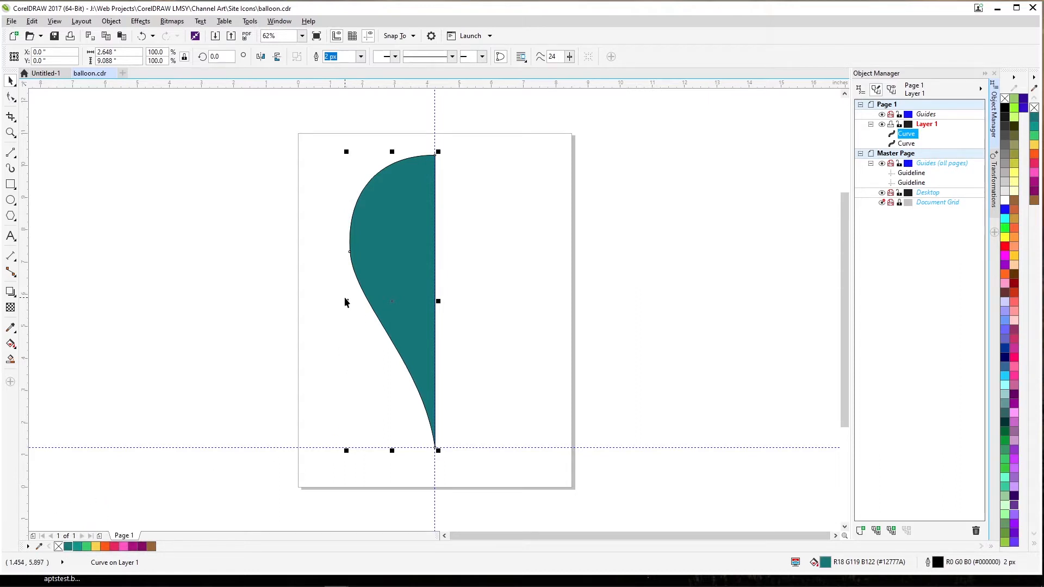
left_click_drag(346, 301, 358, 294)
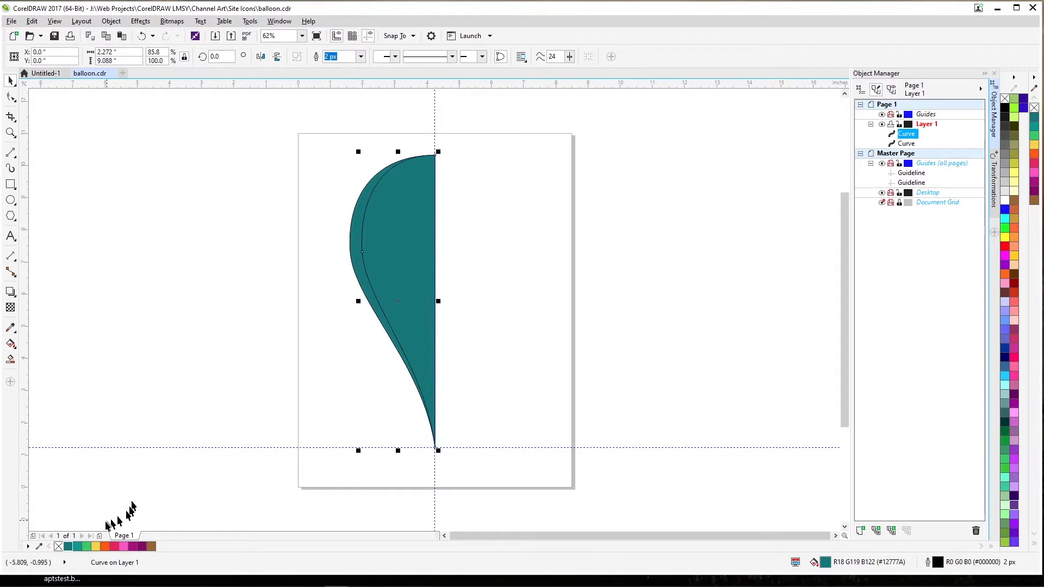
left_click(78, 543)
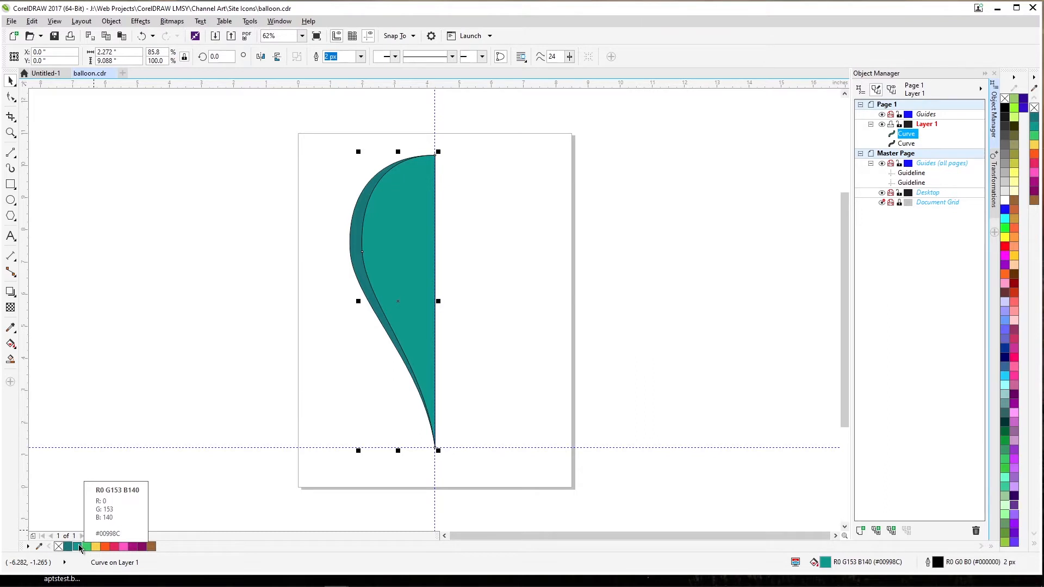
Duplicate the teal panel in place, narrow the copy to about 1.77 inches toward the centerline, and fill it with green #33CC66.
key("ctrl+c")
key("ctrl+v")
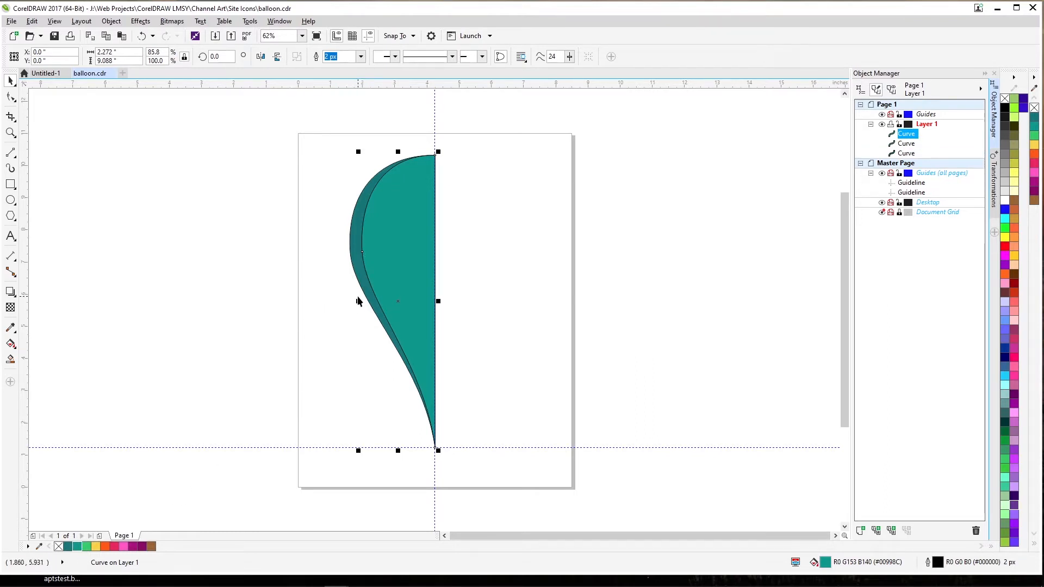
left_click_drag(358, 301, 374, 295)
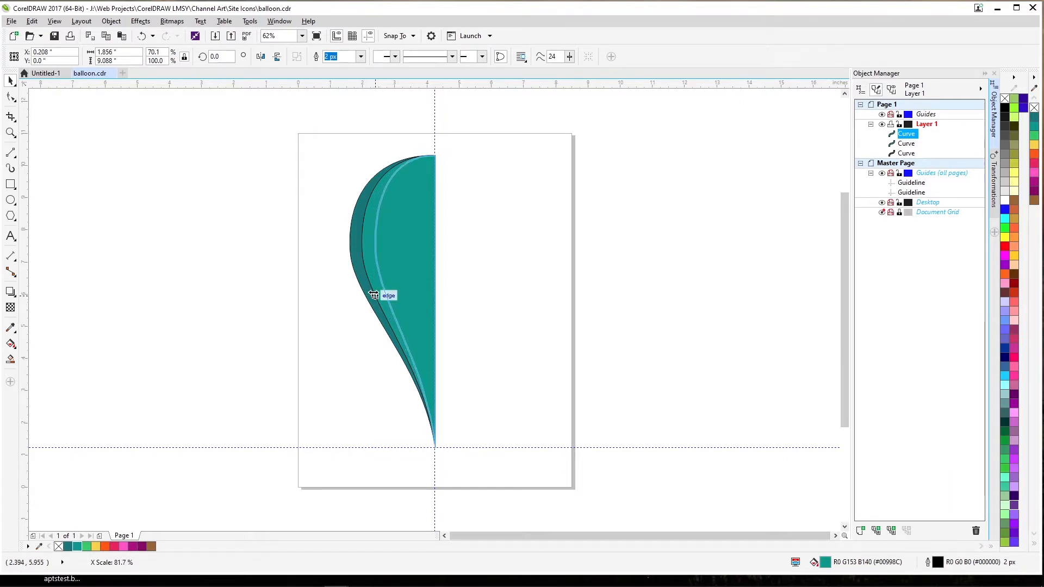
left_click_drag(374, 294, 374, 295)
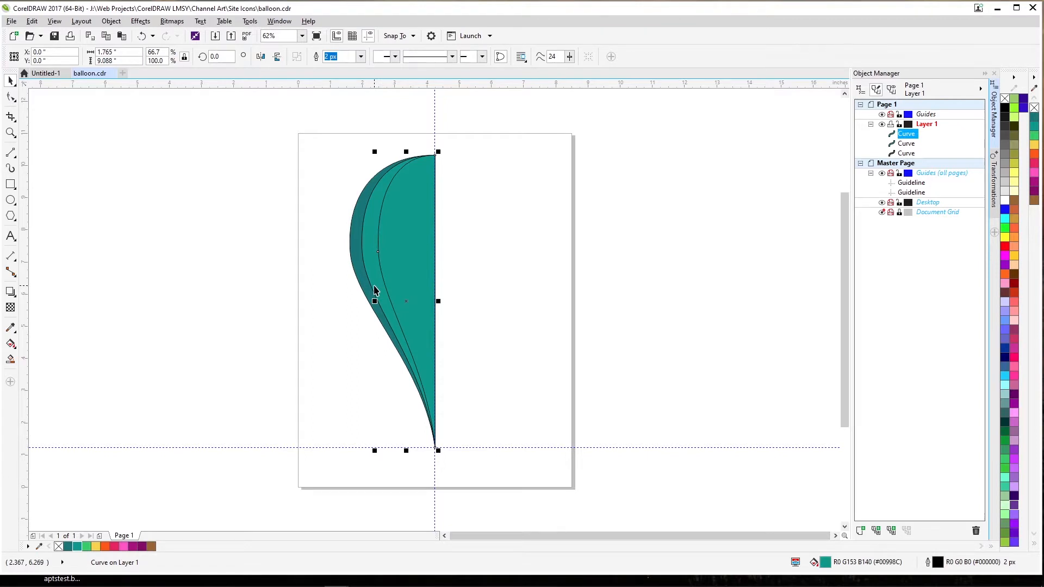
left_click(86, 546)
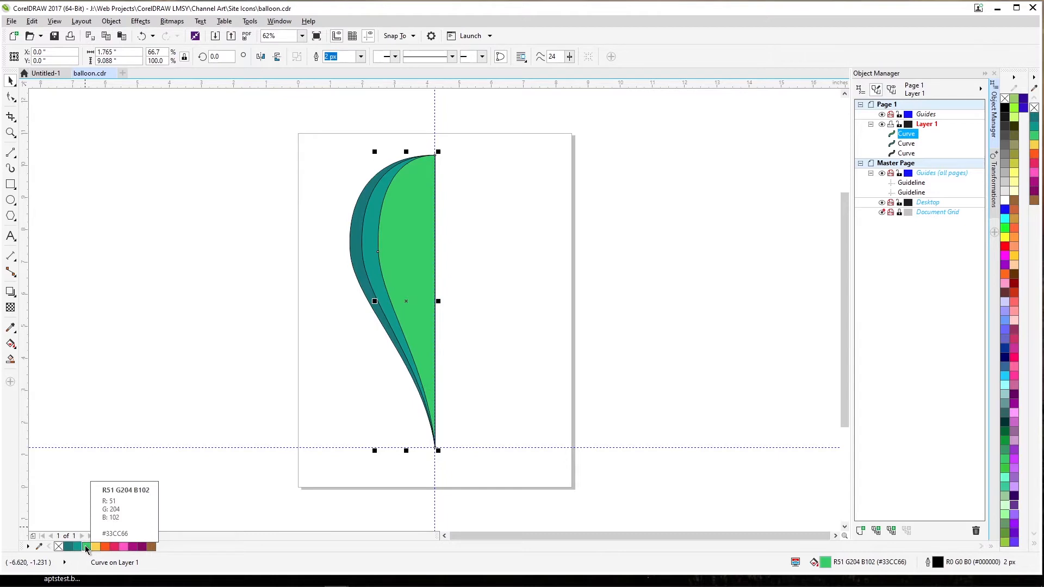
Duplicate the green panel in place, narrow the copy to about 1.14 inches toward the centerline, and fill it with yellow #FAD241.
key("ctrl+c")
key("ctrl+v")
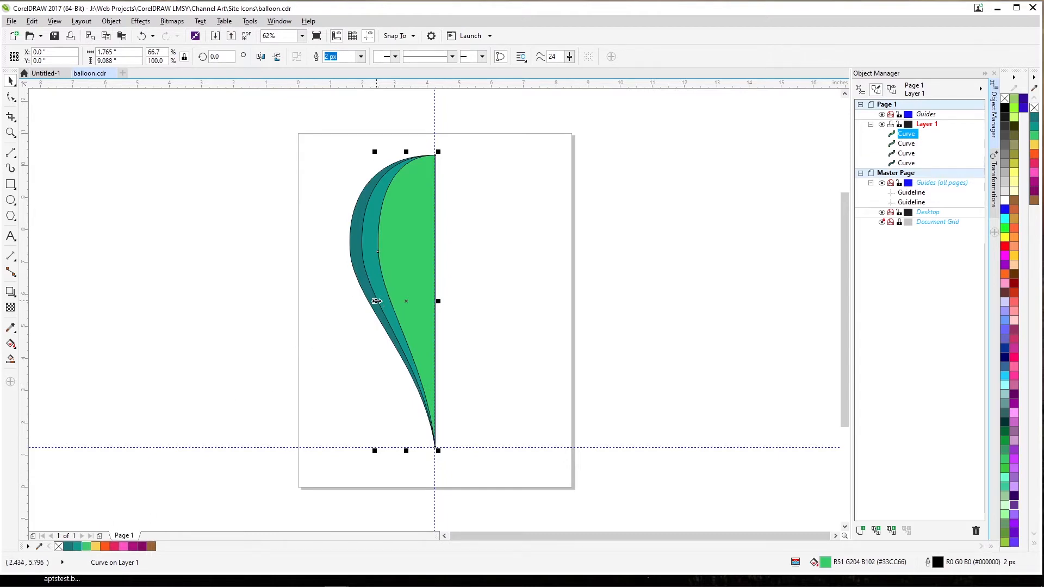
left_click_drag(376, 301, 395, 301)
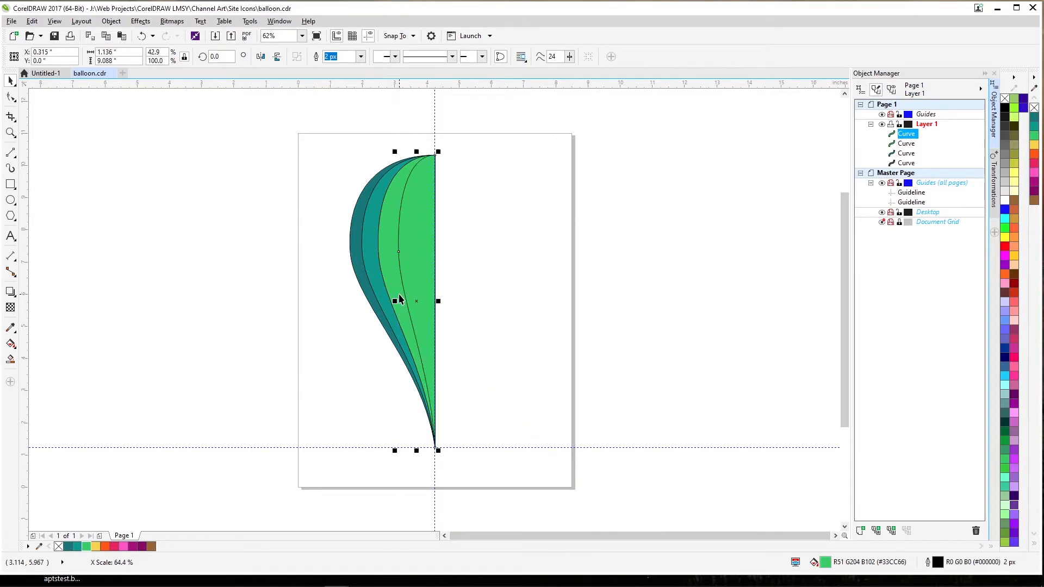
left_click(95, 546)
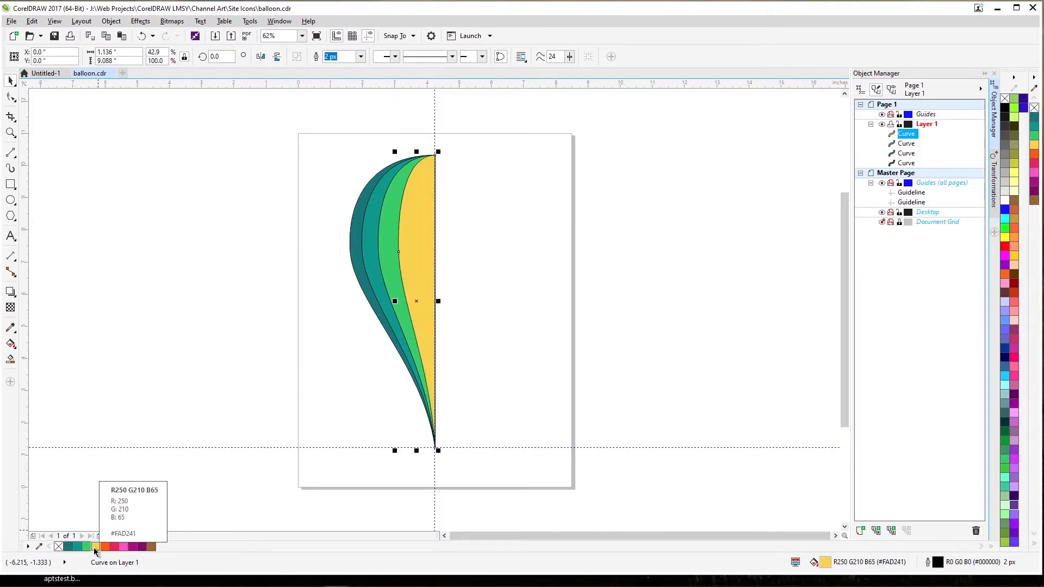
Duplicate the yellow panel in place, narrow the copy to about 0.47 inches toward the centerline, and fill it with orange.
key("KP_Add")
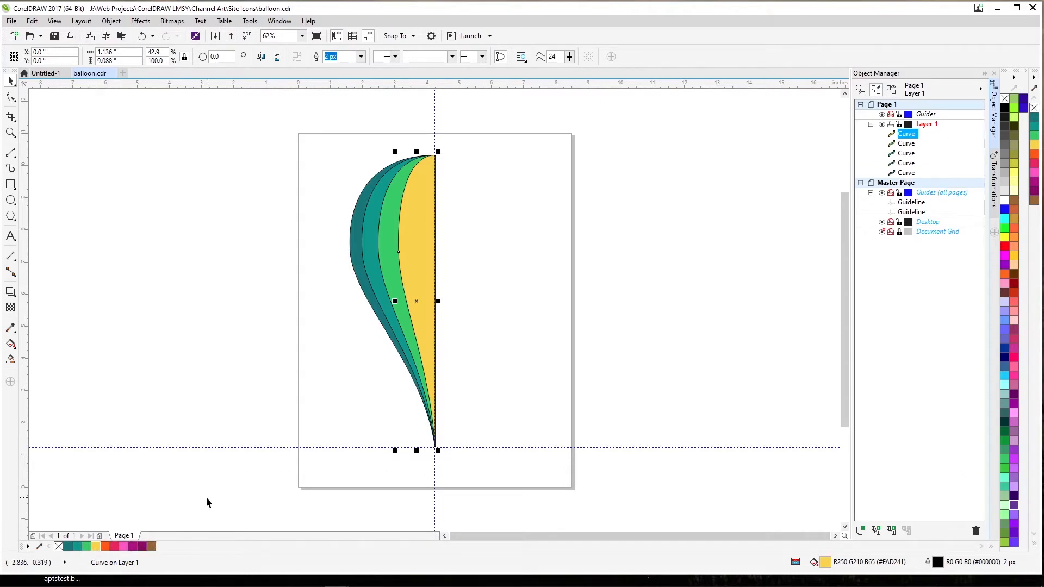
left_click_drag(397, 302, 417, 303)
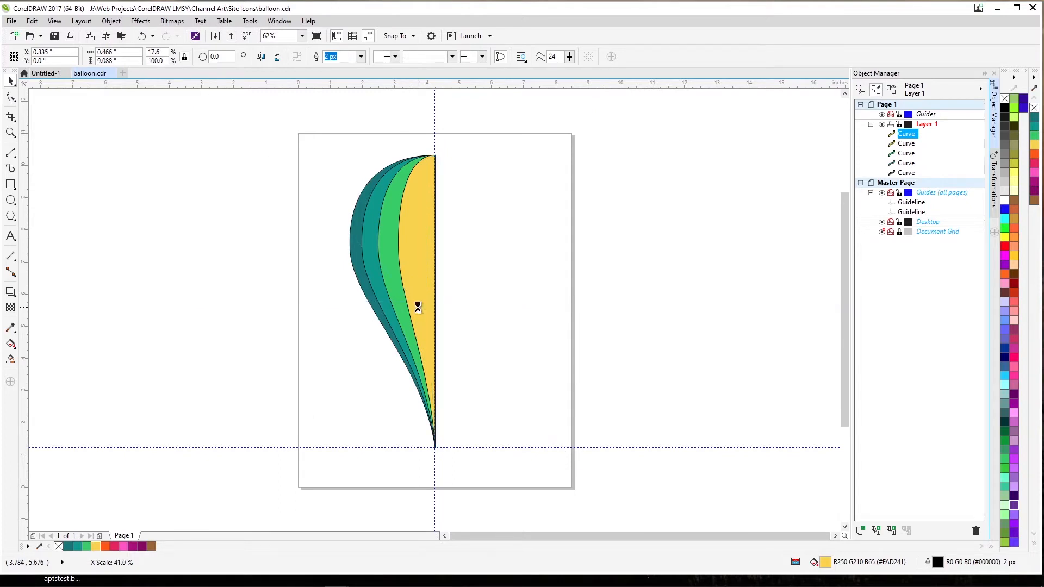
left_click(105, 547)
left_click(146, 398)
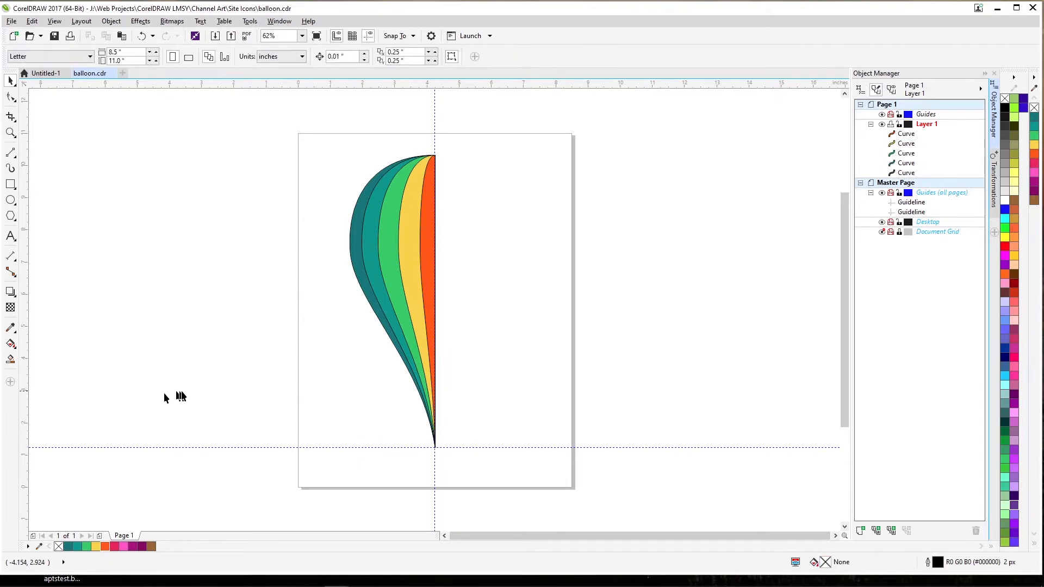
Even out the stripes by widening the teal panel to about 2.34 inches, the green to about 1.83 and the yellow to about 1.25.
left_click(366, 266)
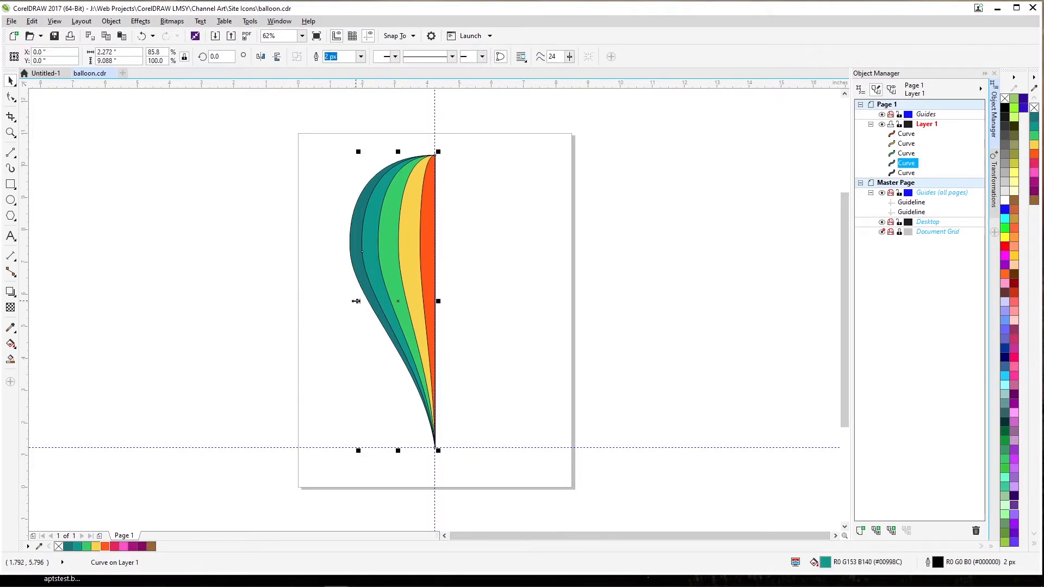
mouse_move(356, 301)
left_mouse_down()
mouse_move(341, 299)
mouse_move(354, 298)
left_mouse_up()
left_click(390, 264)
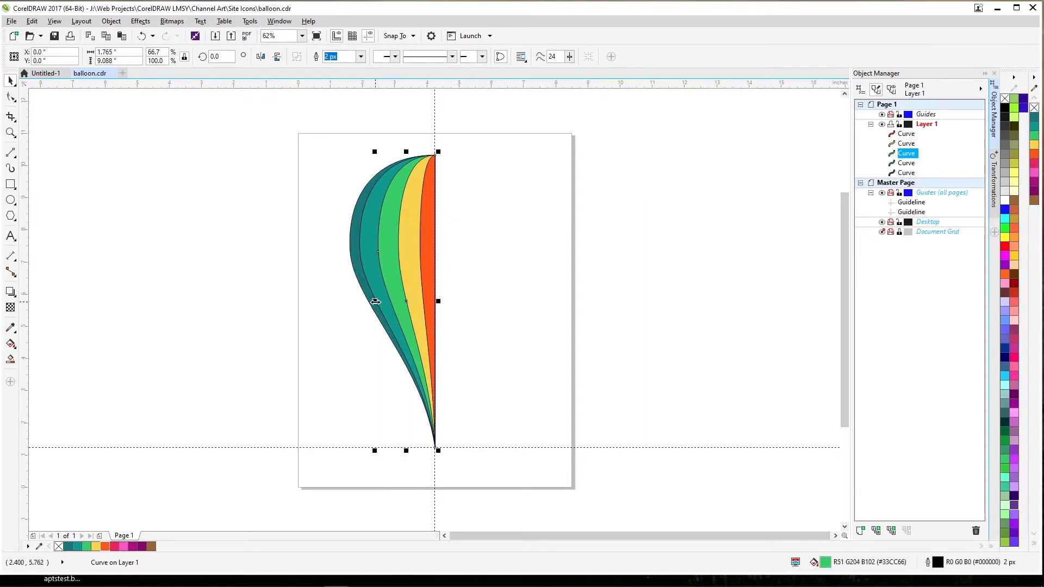
left_click_drag(375, 302, 373, 302)
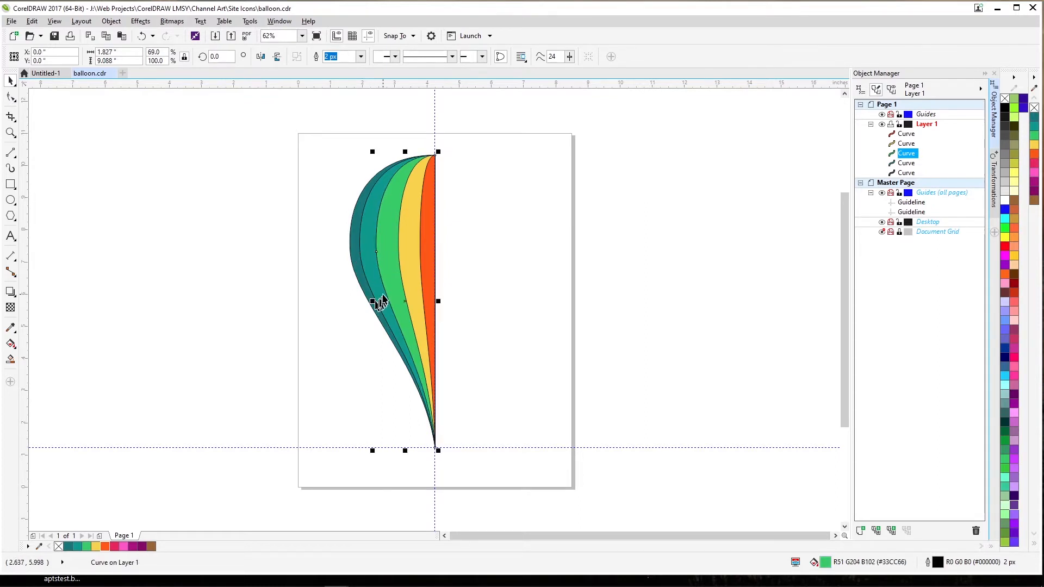
left_click(405, 280)
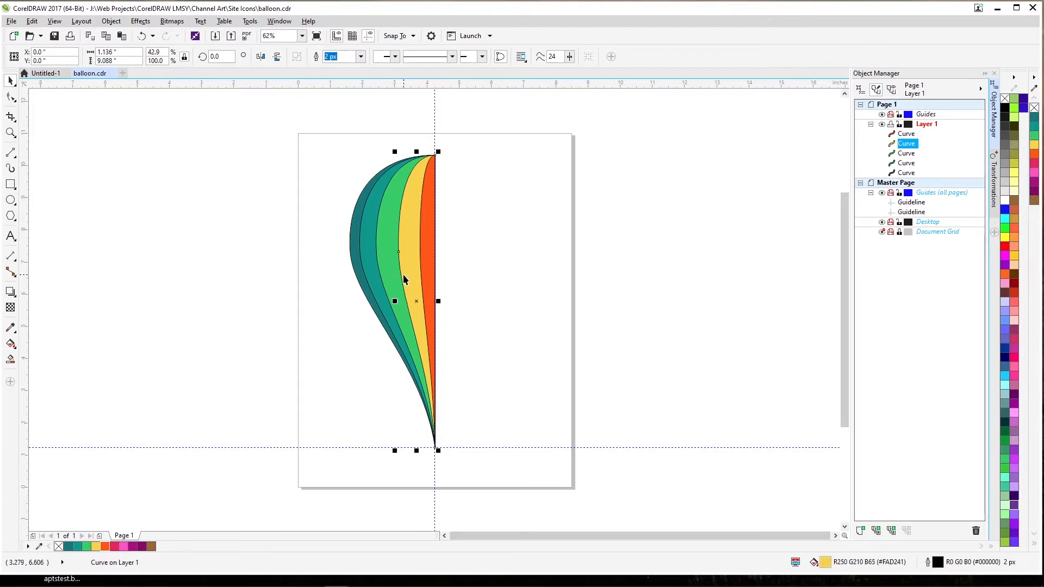
left_click_drag(395, 302, 394, 304)
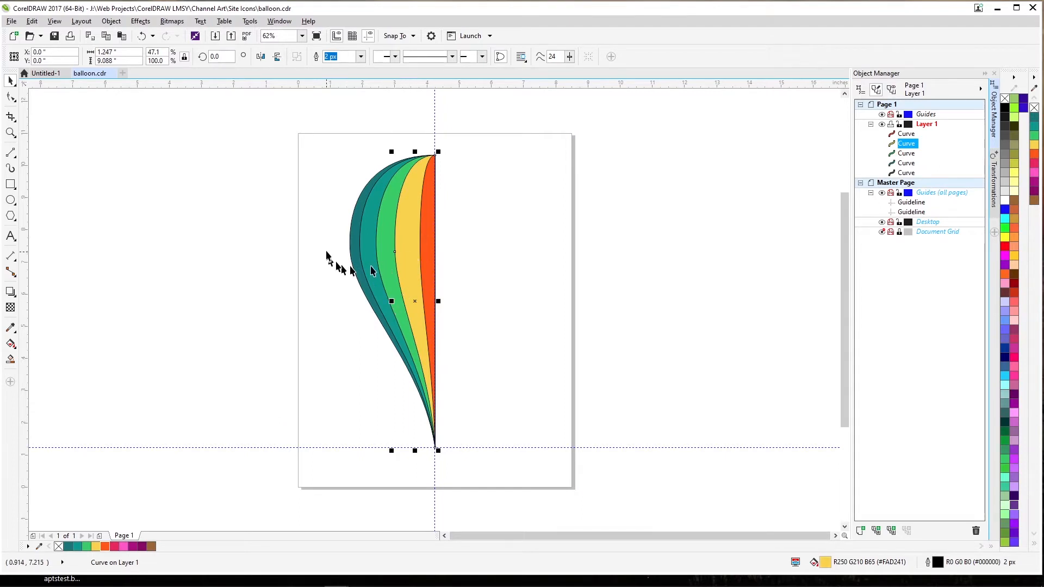
left_click(302, 225)
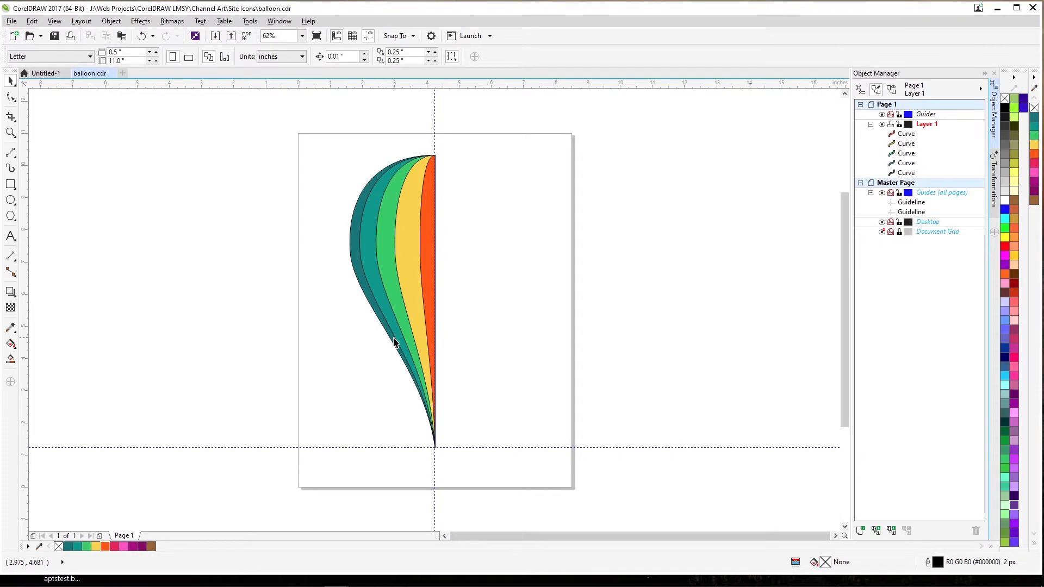
Bring the dark teal half-balloon to the front to expose its full shape and return it behind the other panels.
left_click(353, 256)
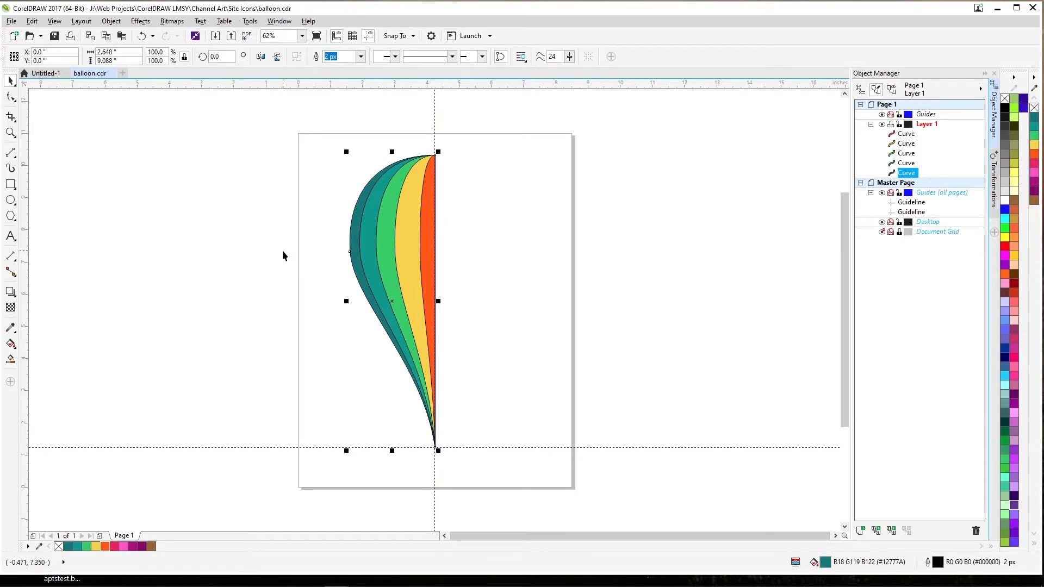
key("shift+Page_Up")
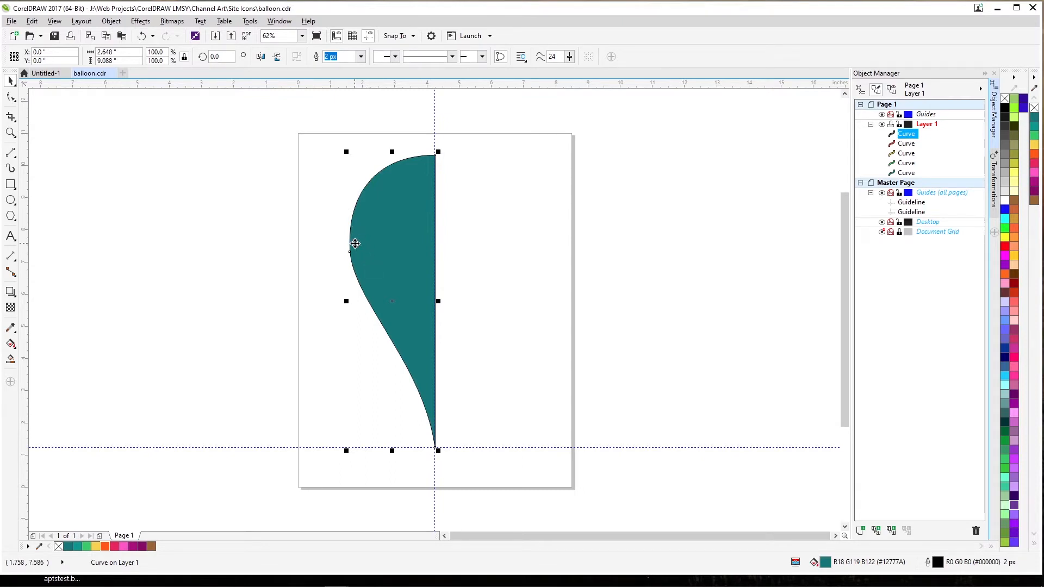
key("shift+Page_Down")
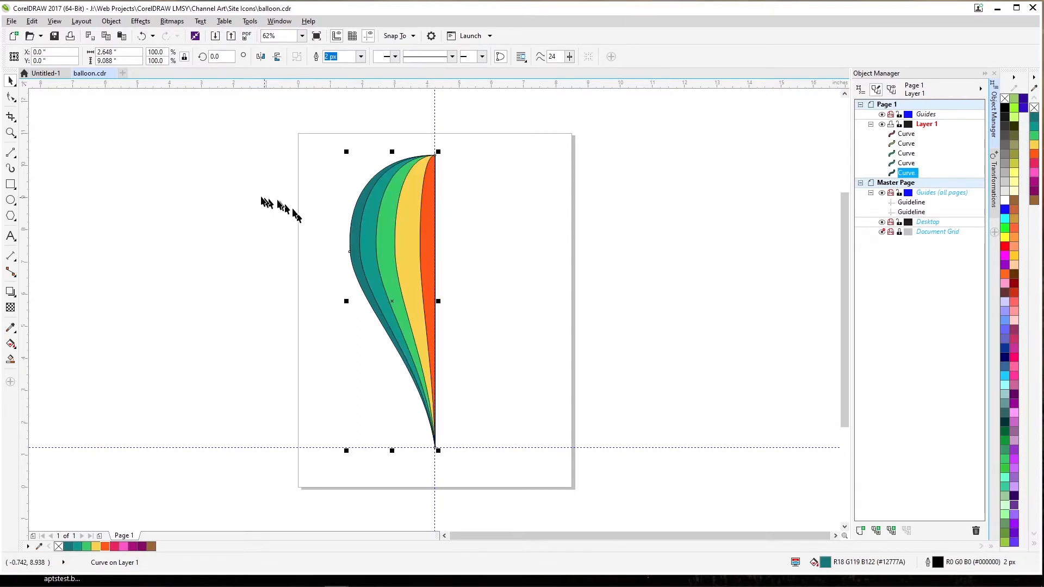
left_click(238, 190)
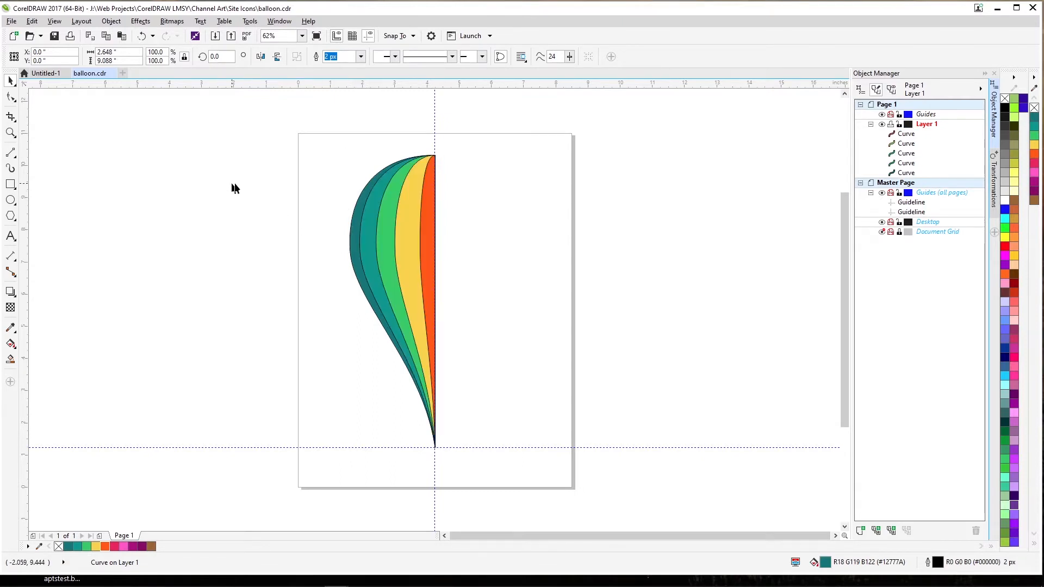
Trim the dark teal half-balloon with the teal panel, and trim the teal panel with the green one.
left_click(368, 207)
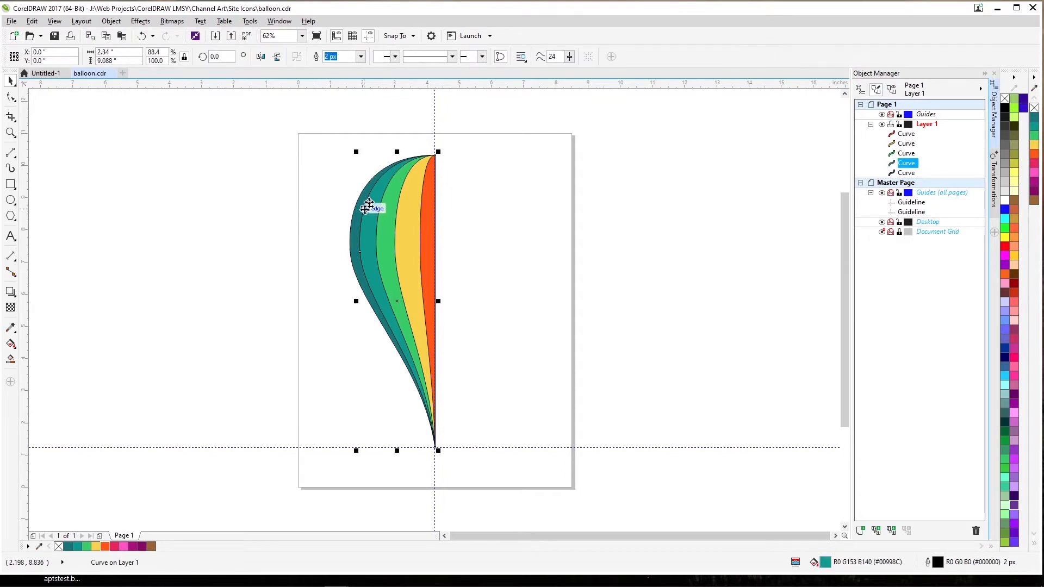
left_click(356, 225, "shift")
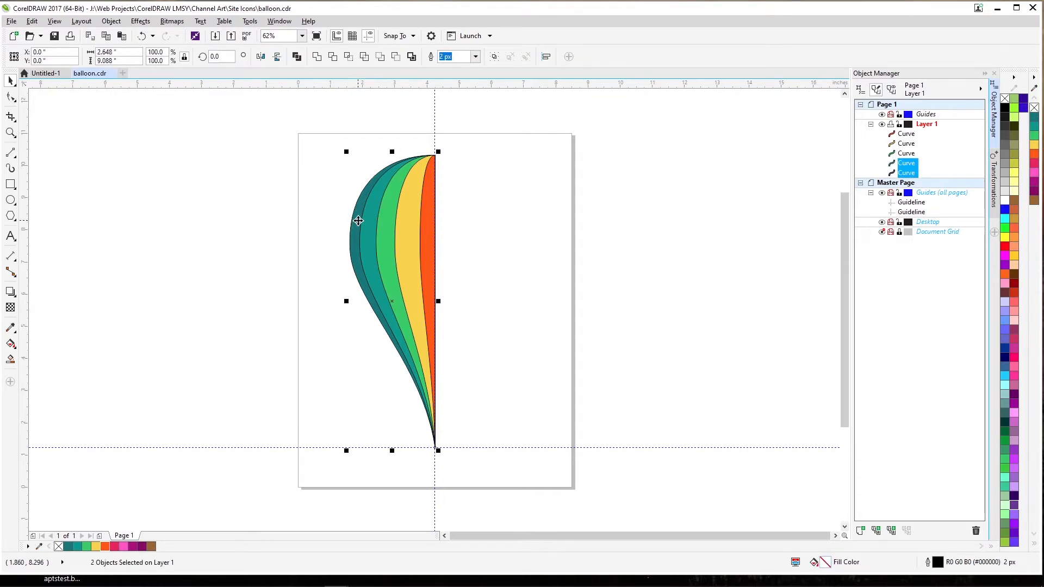
left_click(355, 229)
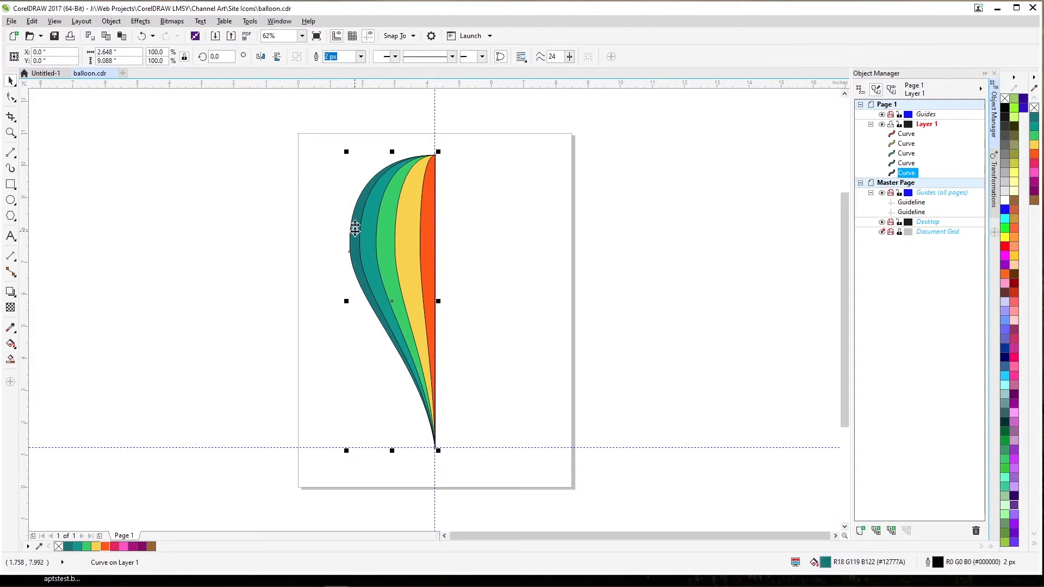
left_click(384, 226)
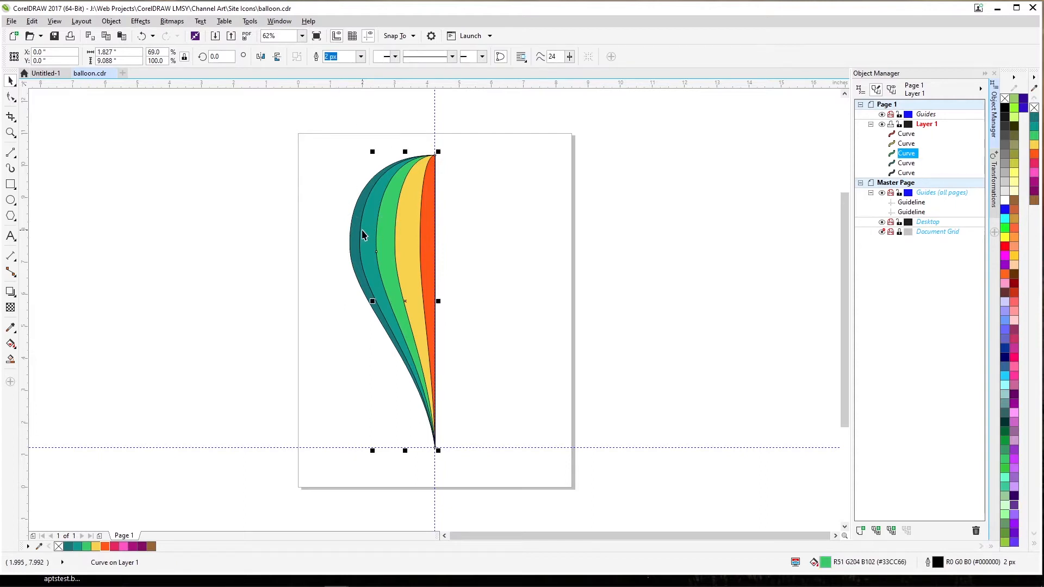
left_click(363, 235, "shift")
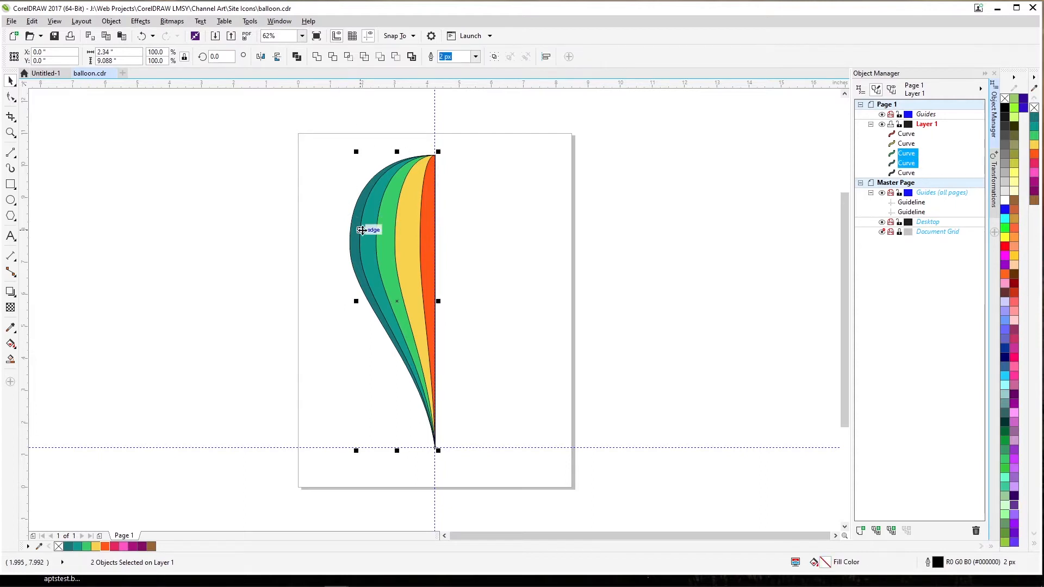
left_click(331, 58)
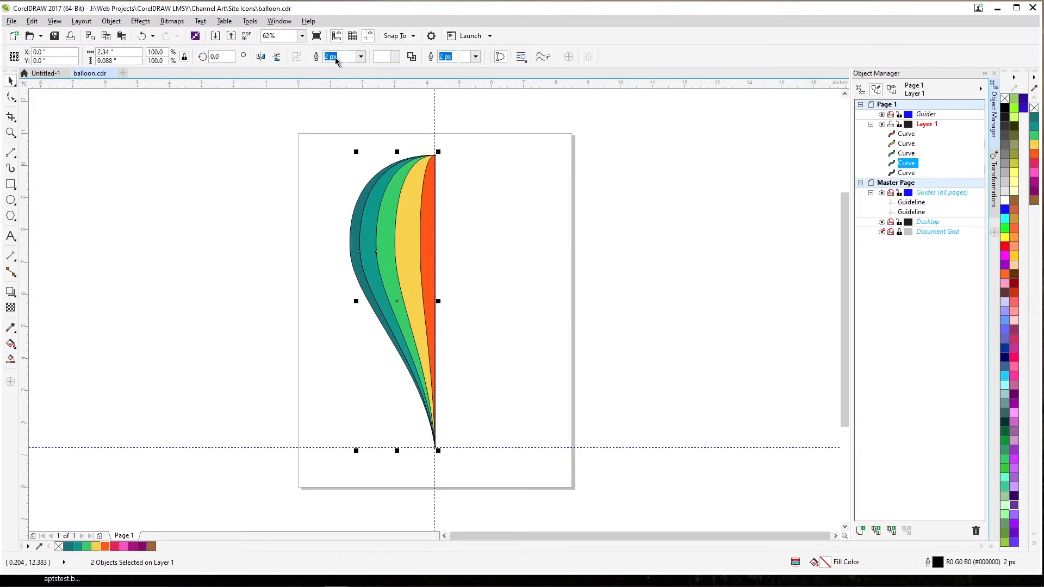
Trim the green panel with the yellow panel, and trim the yellow panel with the orange one.
left_click(409, 222)
left_click(385, 229, "shift")
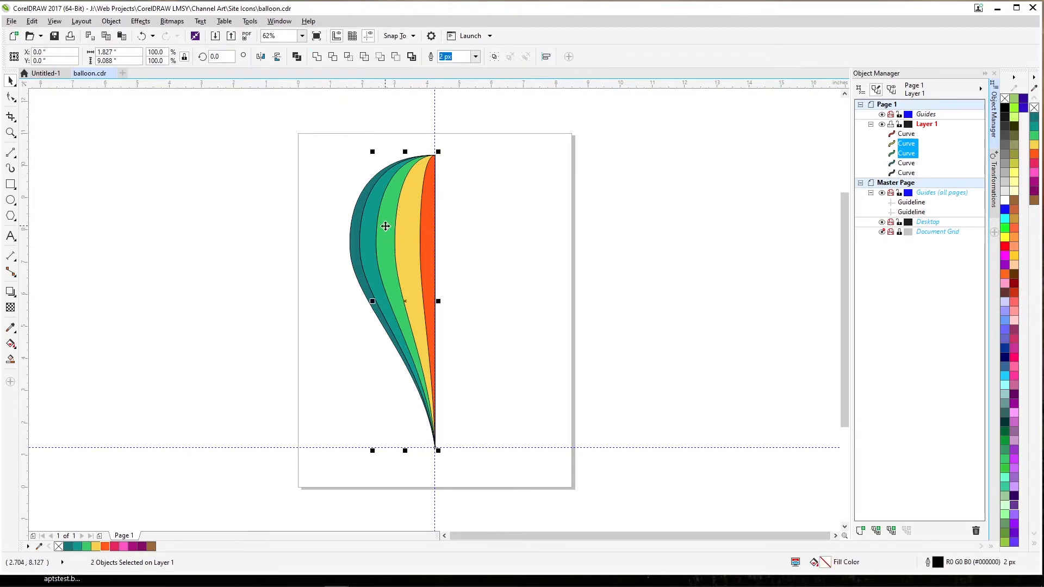
left_click(333, 56)
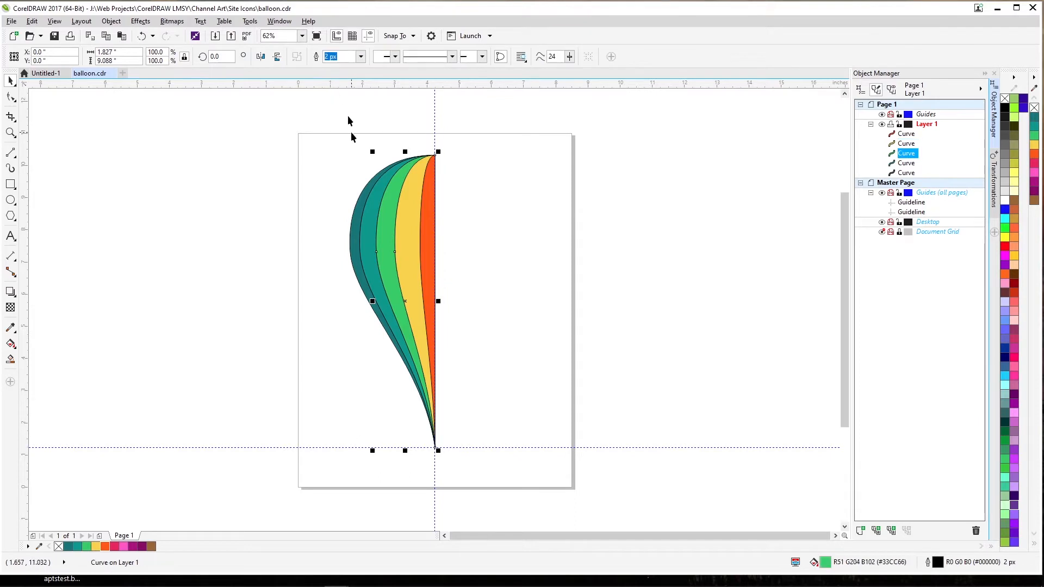
left_click(405, 232, "shift")
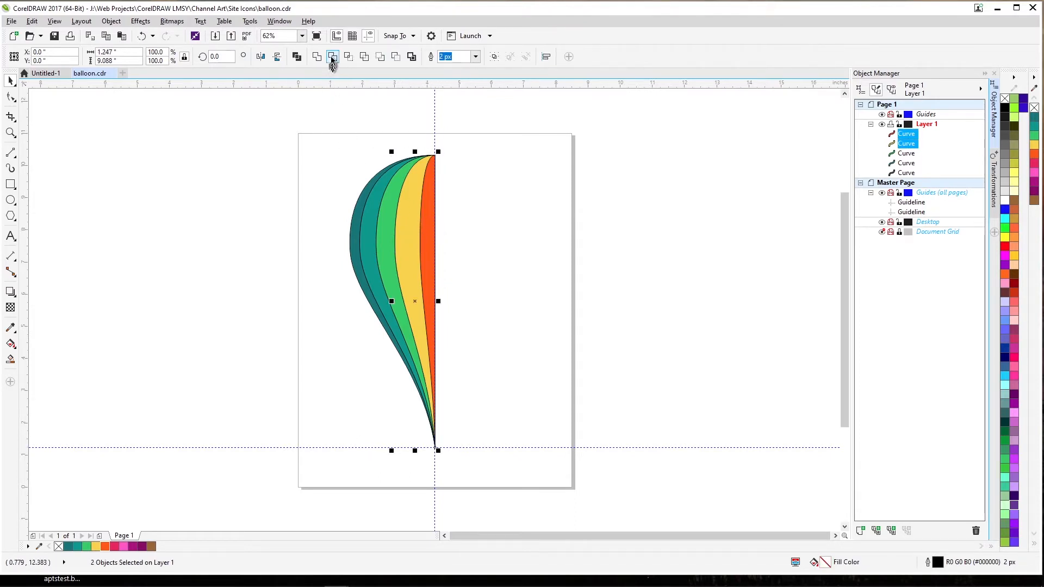
left_click(305, 213)
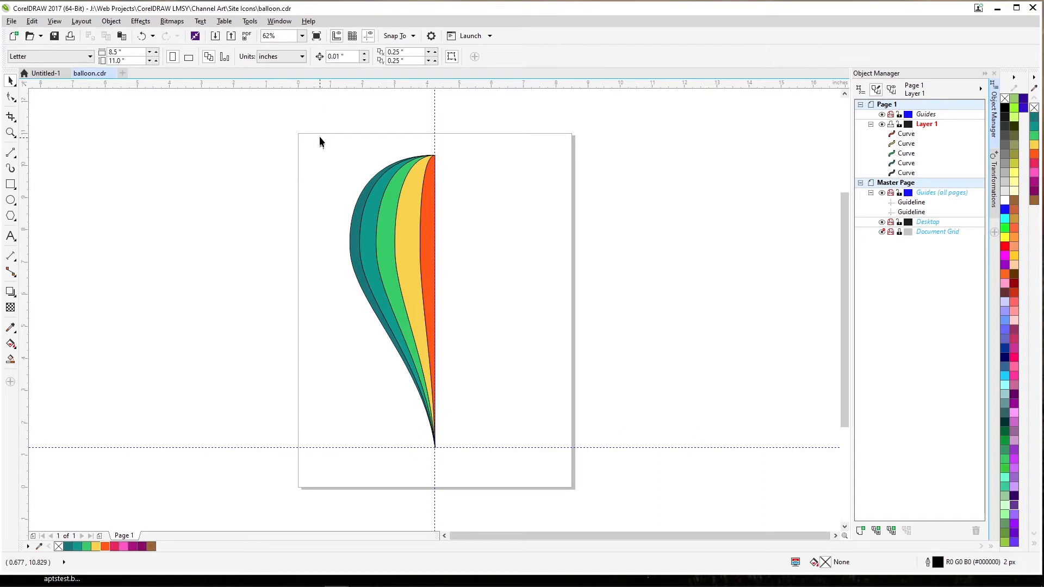
Mirror the five left panels horizontally about their right edge as 1 copy to complete the balloon.
left_click_drag(319, 138, 479, 468)
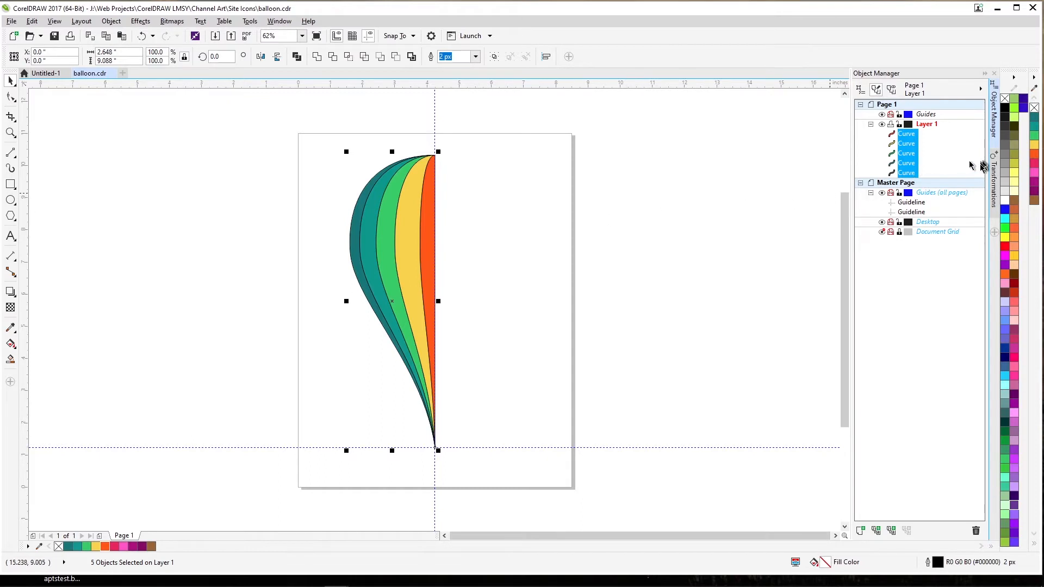
left_click(992, 216)
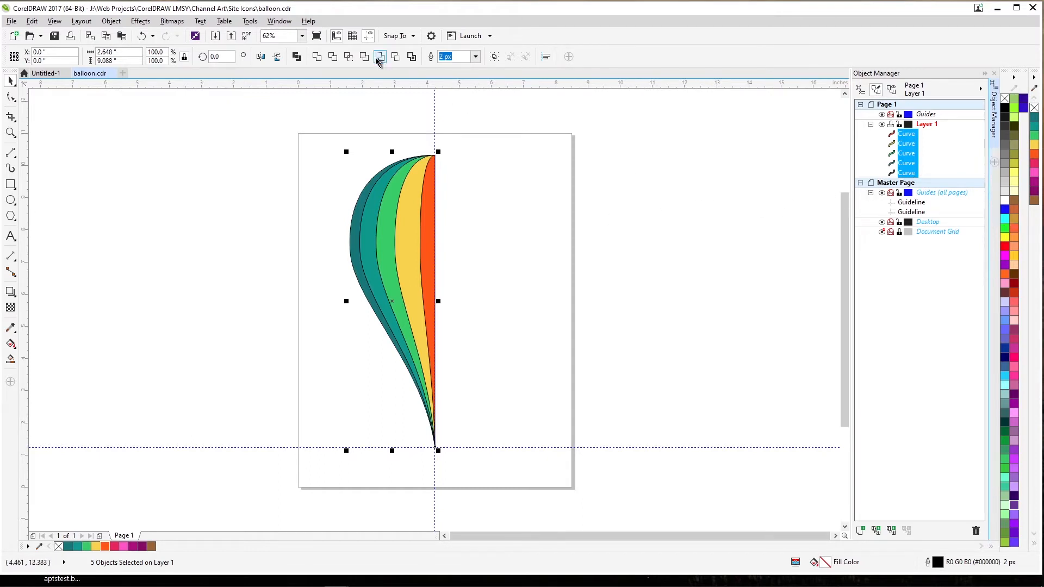
left_click(278, 22)
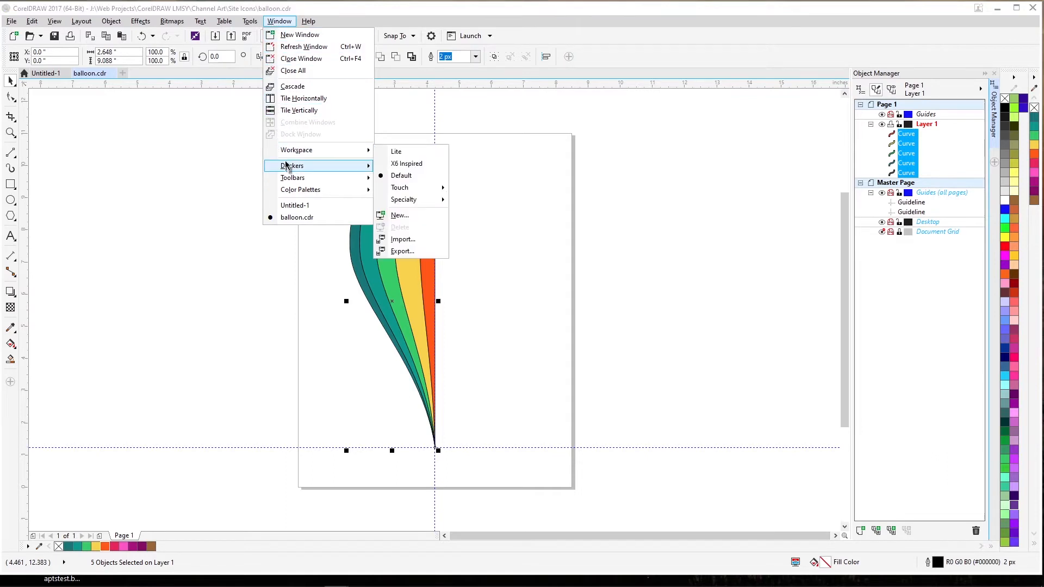
mouse_move(286, 165)
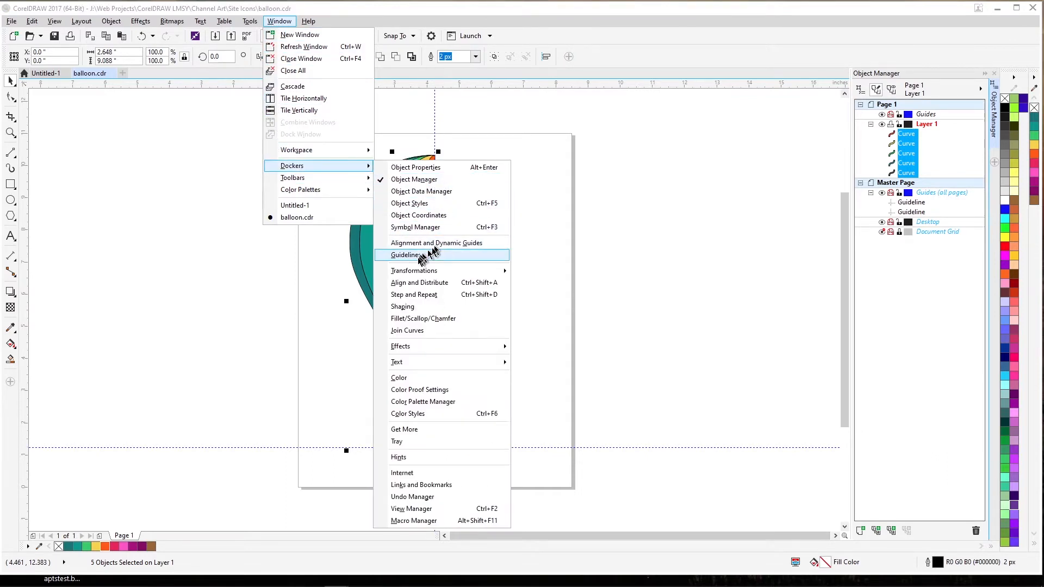
mouse_move(421, 270)
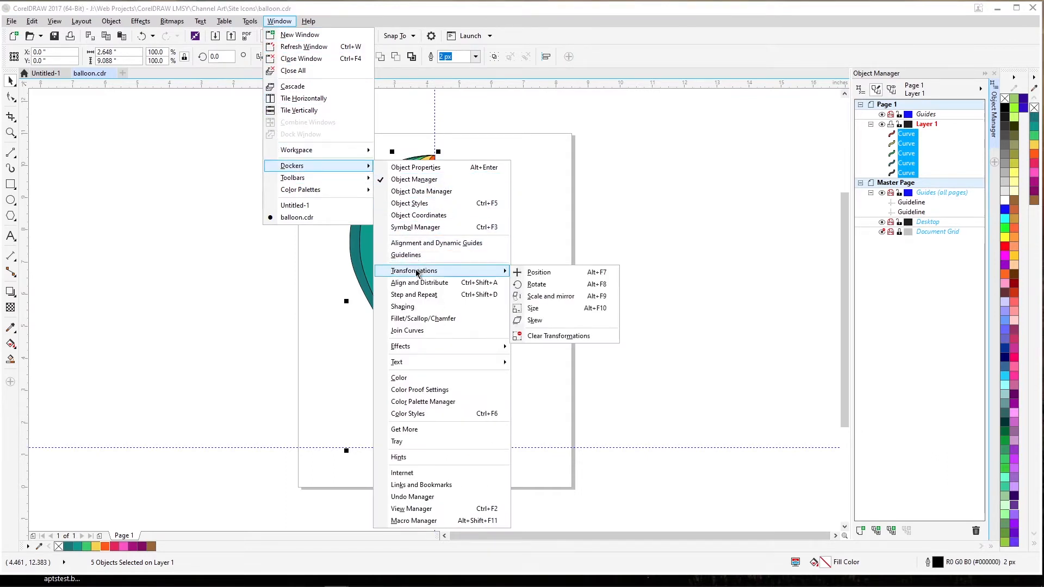
left_click(557, 303)
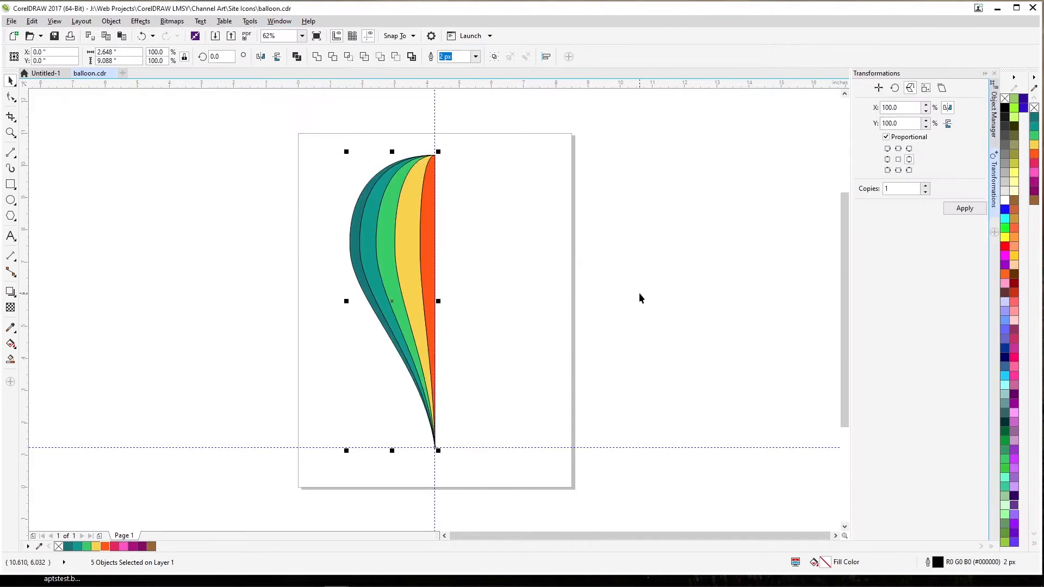
left_click(949, 105)
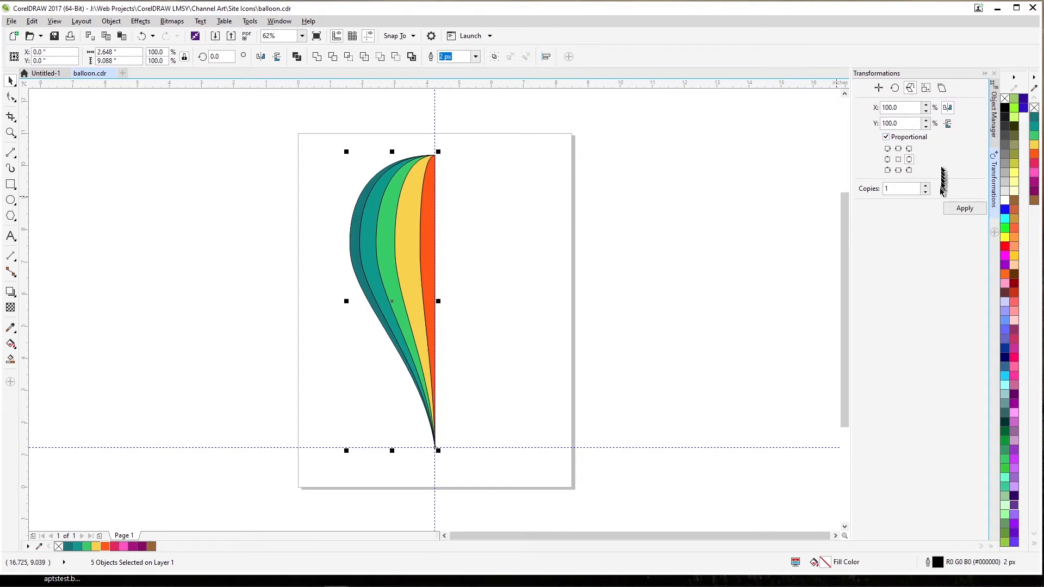
left_click(909, 160)
left_click(965, 209)
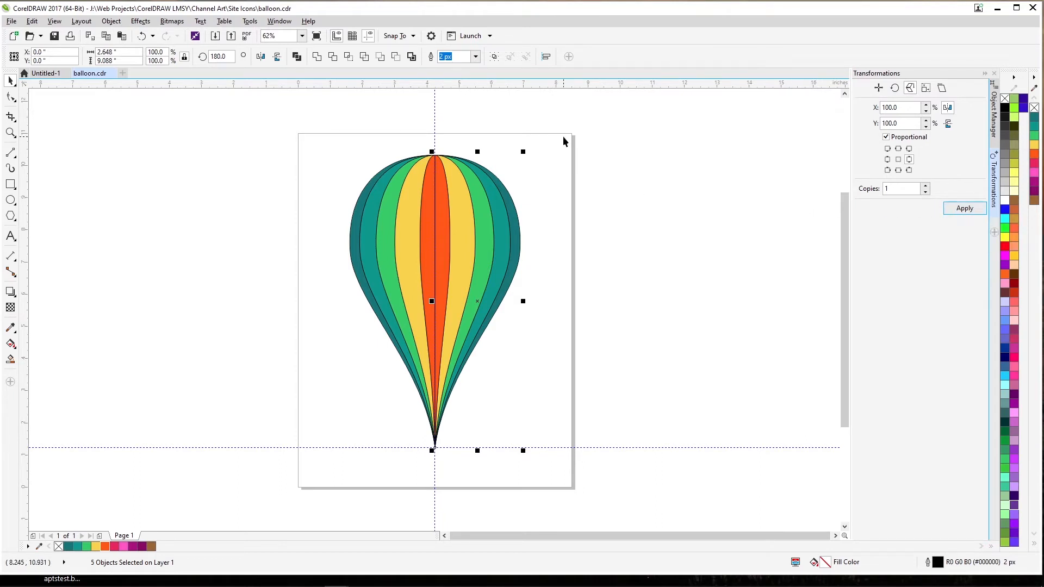
key("shift+Tab")
left_click(402, 112)
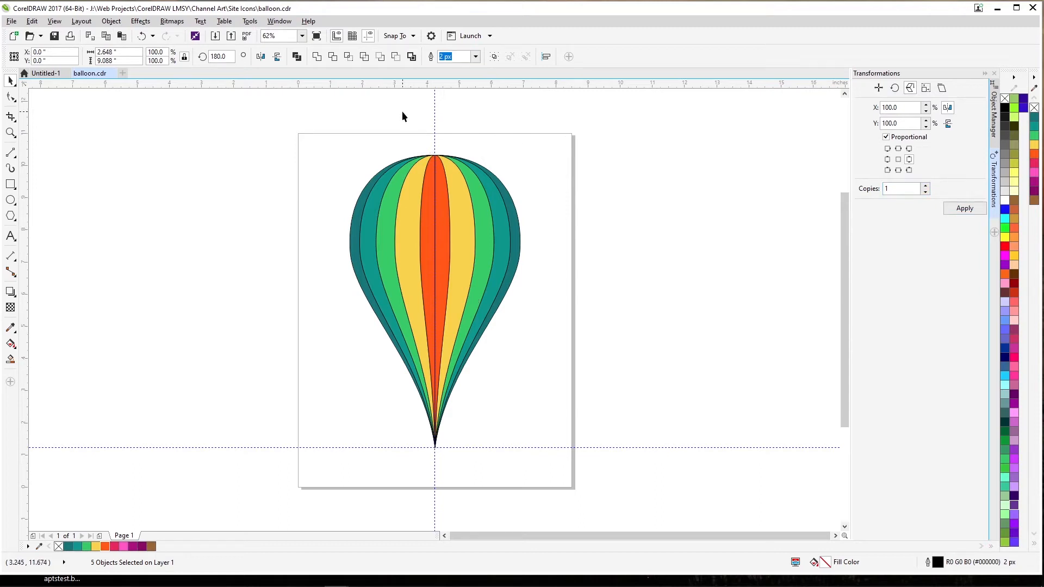
Weld the two orange halves at the balloon's center into a single panel.
left_click(431, 196)
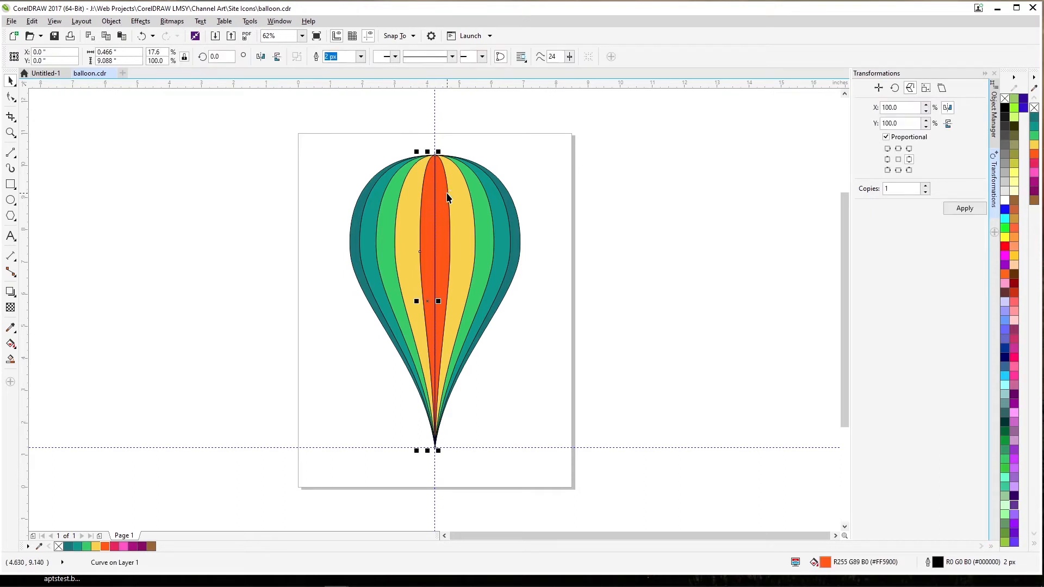
left_click(443, 199, "shift")
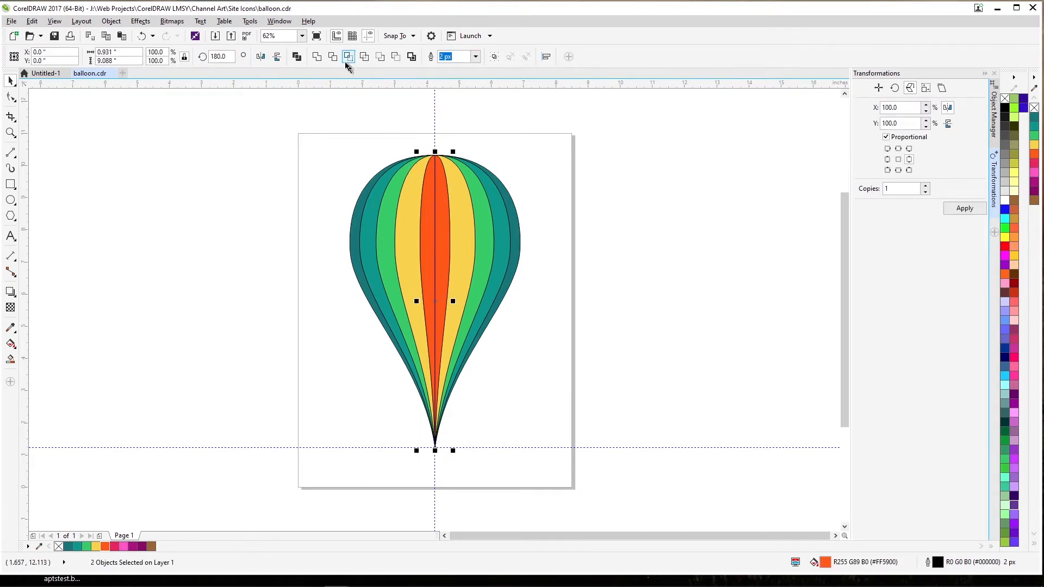
left_click(319, 60)
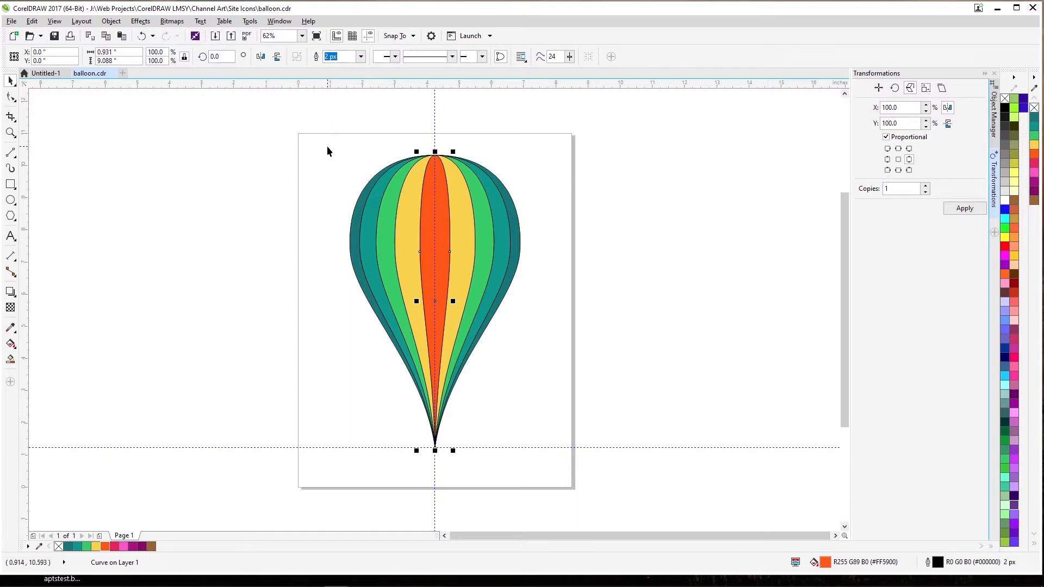
left_click(305, 233)
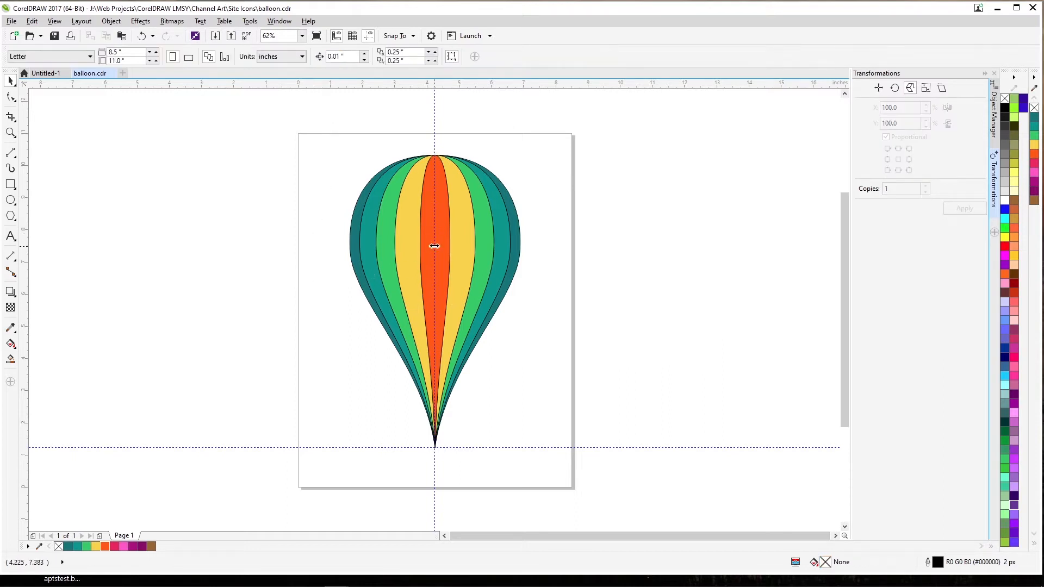
Fill the right half's yellow panel with crimson #E8275E and its green panel with purple #AB117F.
left_click(462, 220)
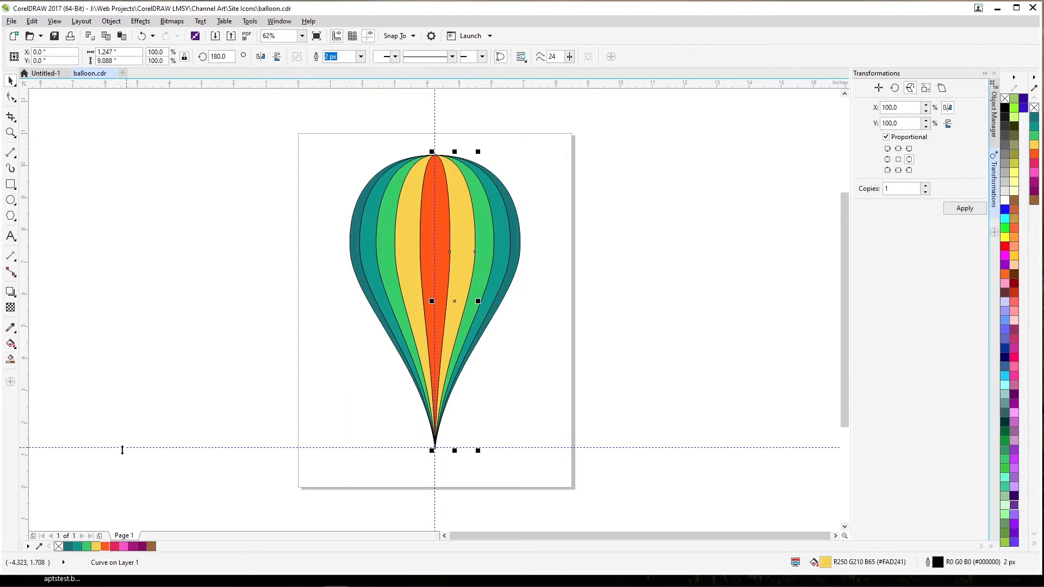
left_click(113, 546)
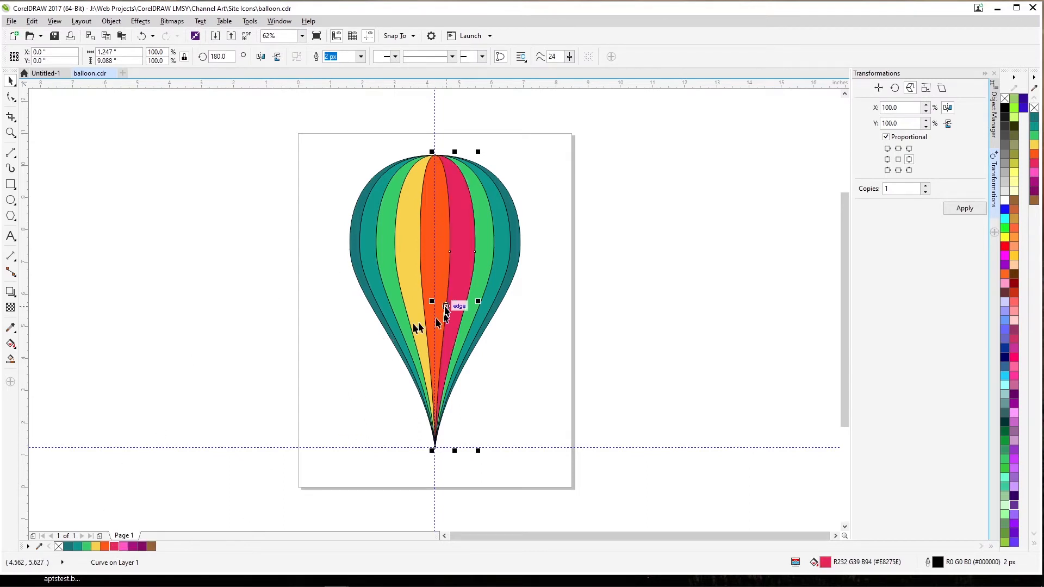
left_click(485, 269)
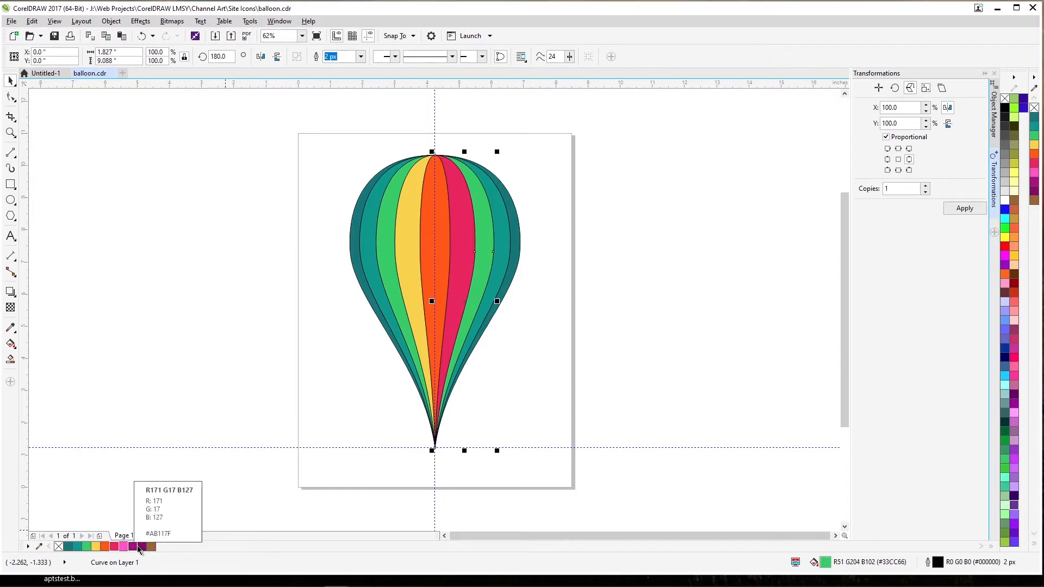
left_click(137, 548)
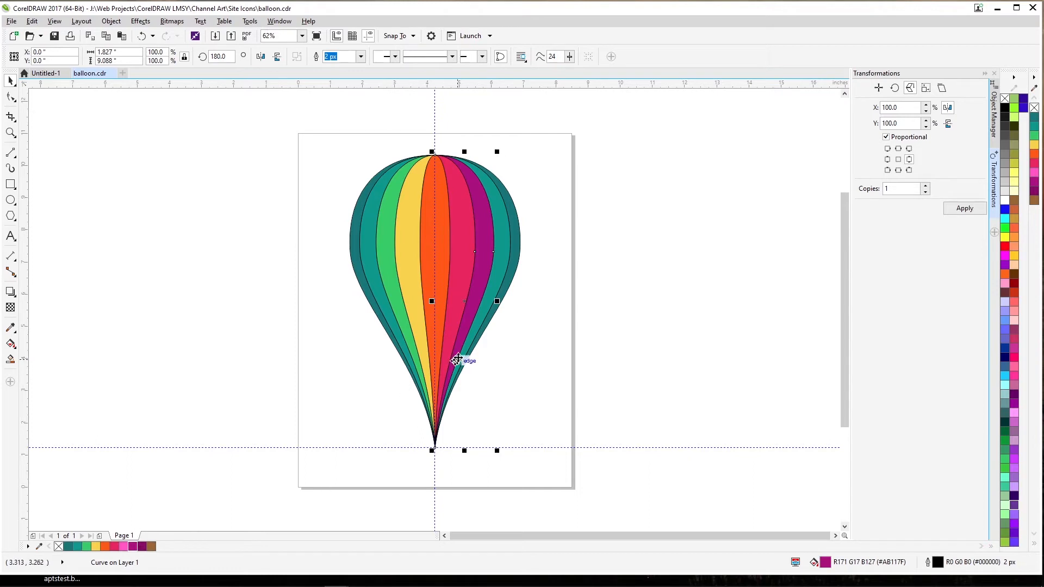
Fill the right half's teal panel with dark purple #870C64, and try brown #996633 on the outermost panel before giving it #870C64 too.
left_click(496, 295)
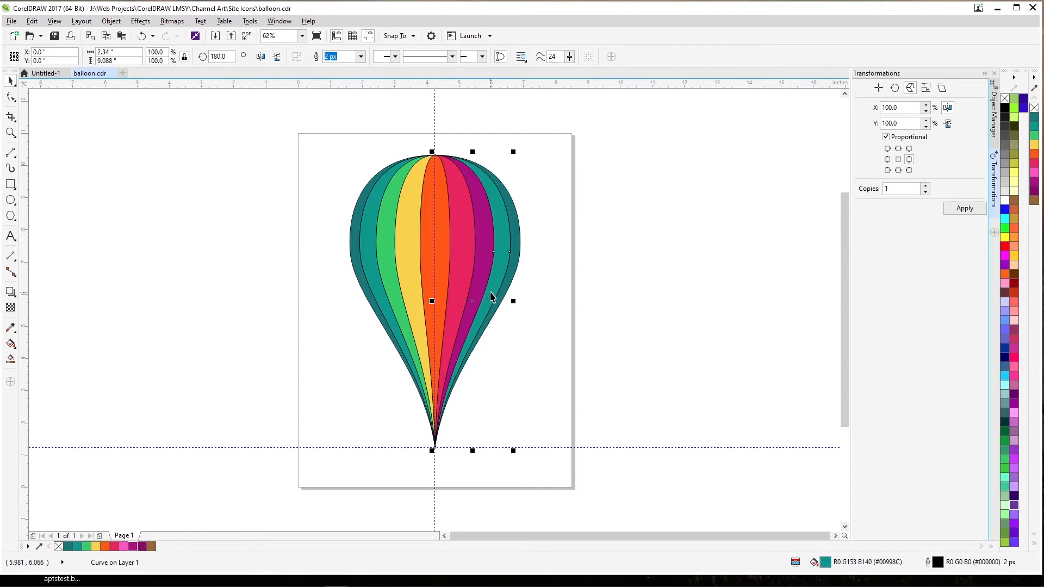
left_click(142, 547)
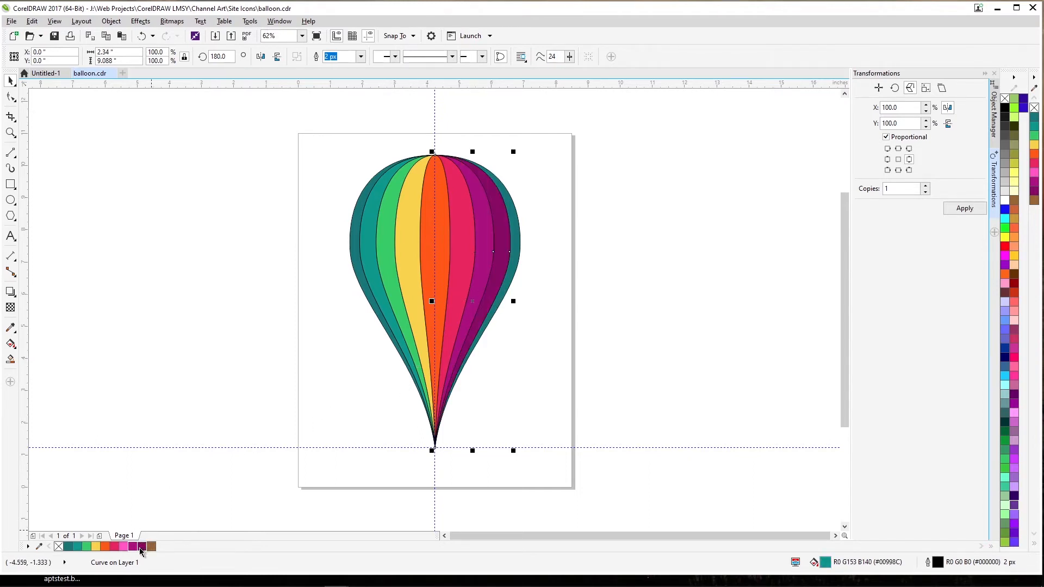
left_click(520, 239)
left_click(503, 263)
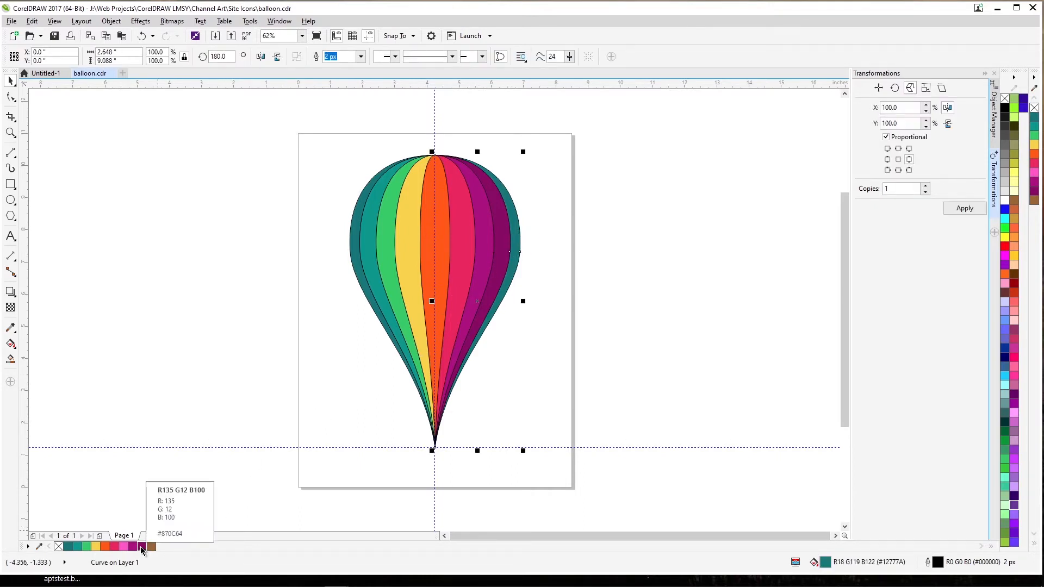
left_click(150, 547)
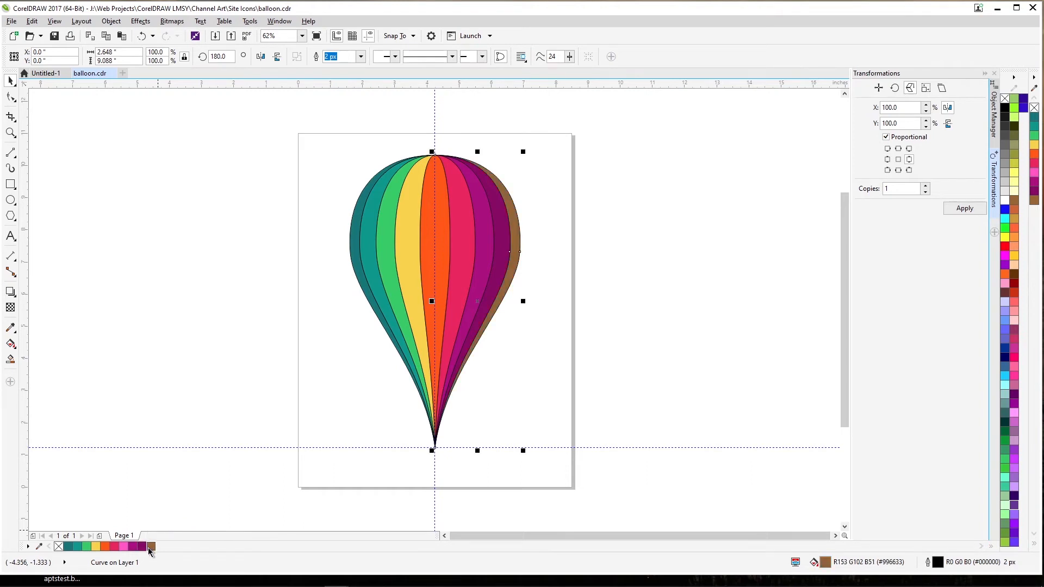
left_click(142, 546)
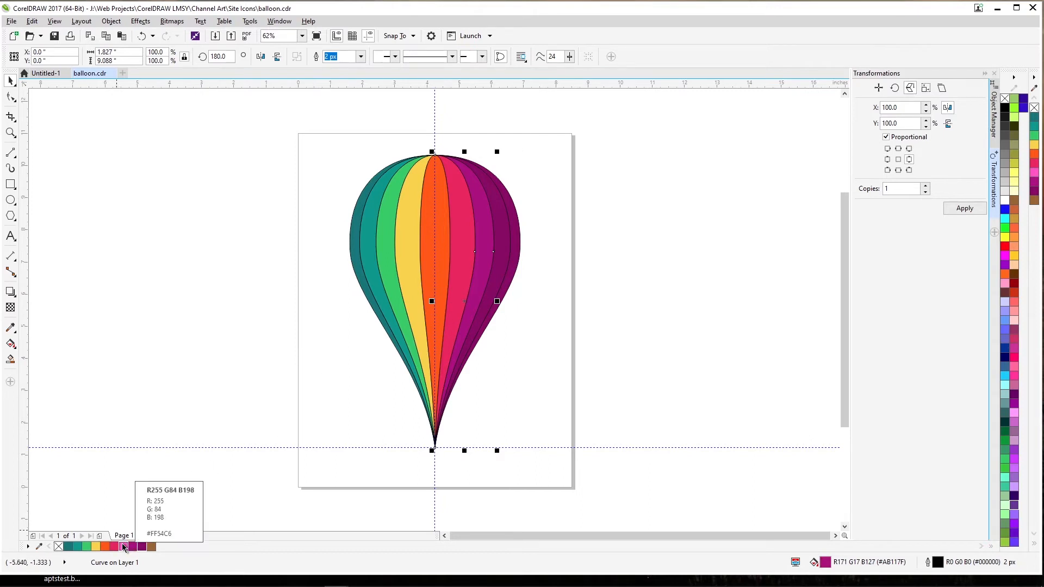
Recolor the purple panel beside the crimson one pink #FF54C6 and the neighboring dark purple panel purple #AB117F.
left_click(124, 546)
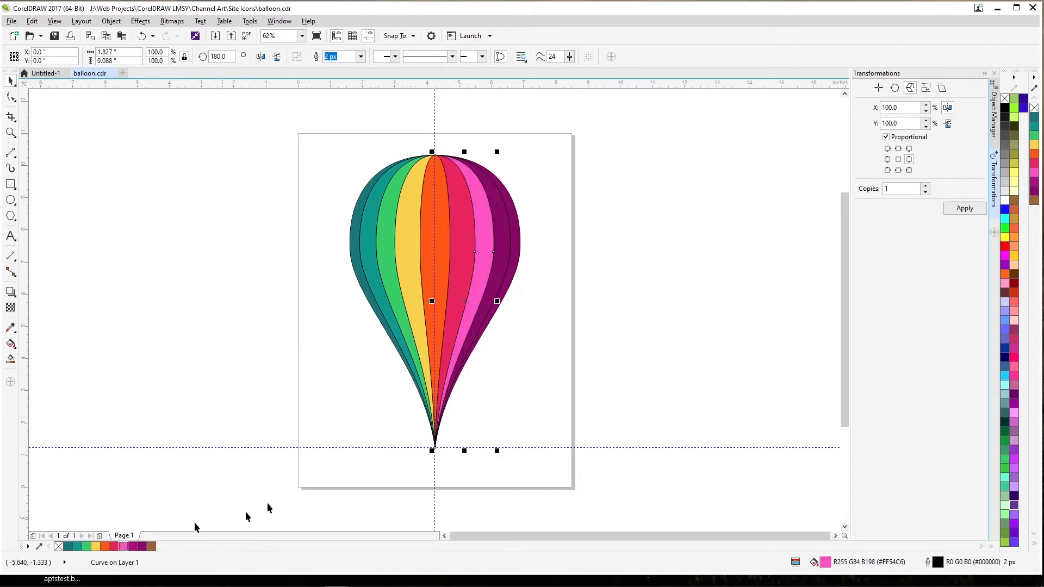
left_click(496, 284)
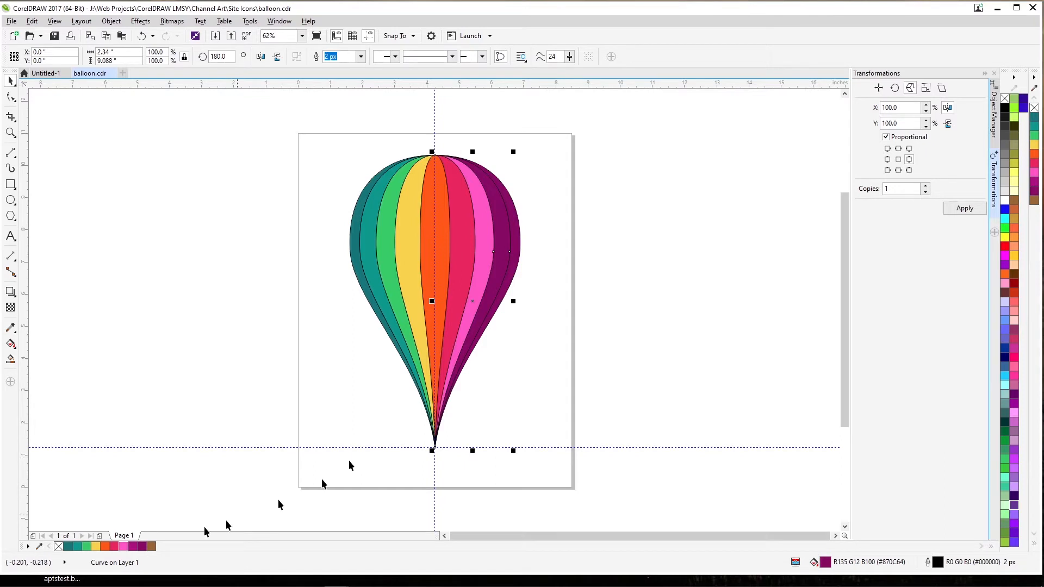
left_click(134, 547)
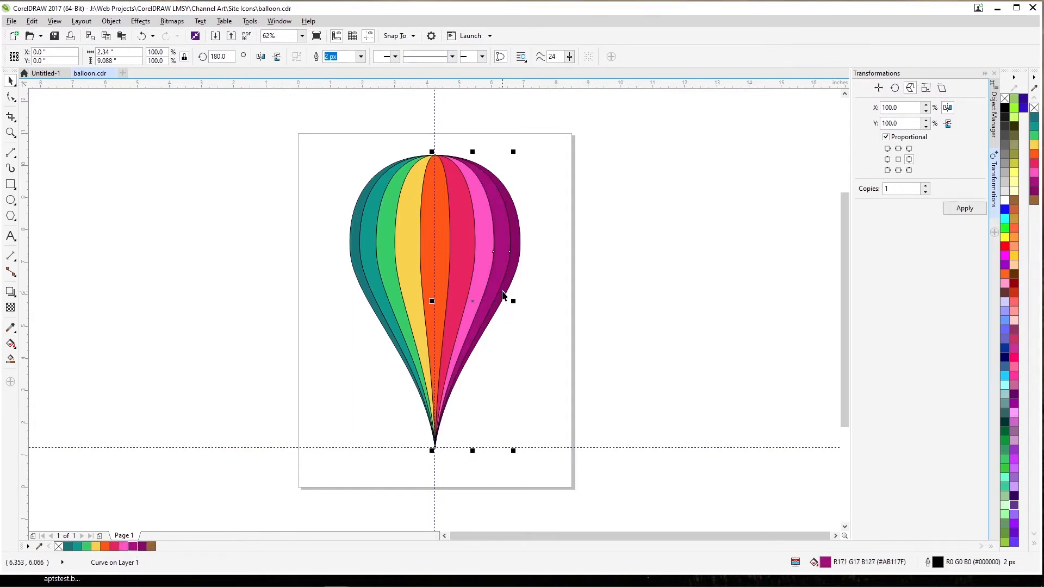
left_click(504, 299)
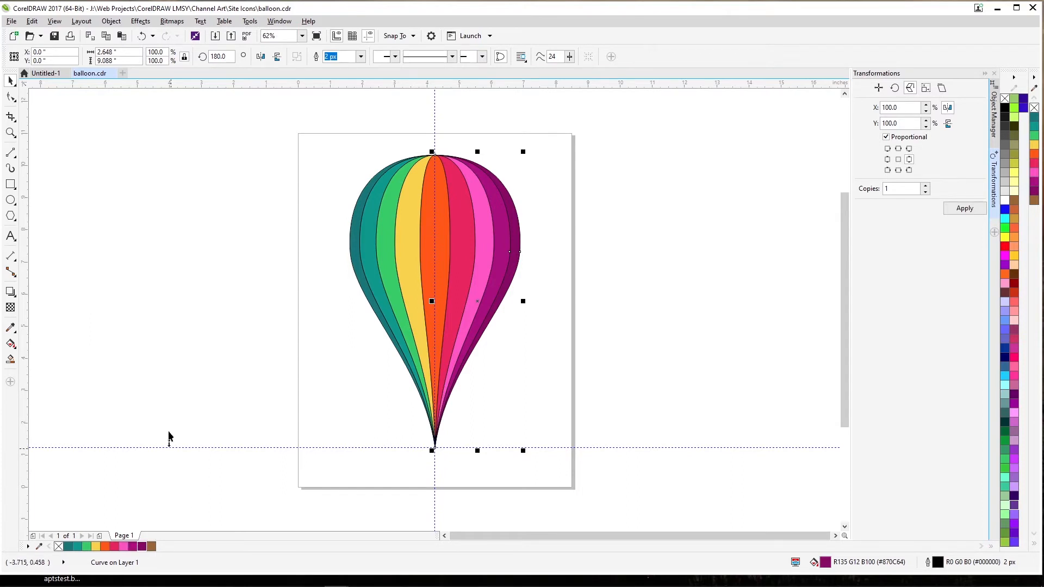
left_click(243, 313)
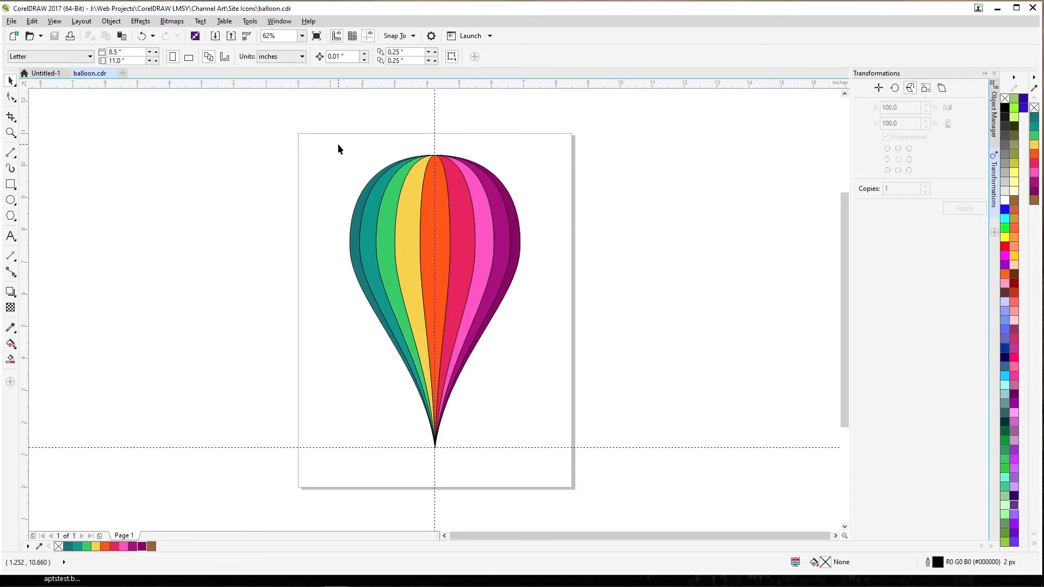
Group all nine balloon panels and draw a rectangle about 2.23 by 1.55 inches over the balloon's bottom tip.
left_click_drag(337, 143, 556, 485)
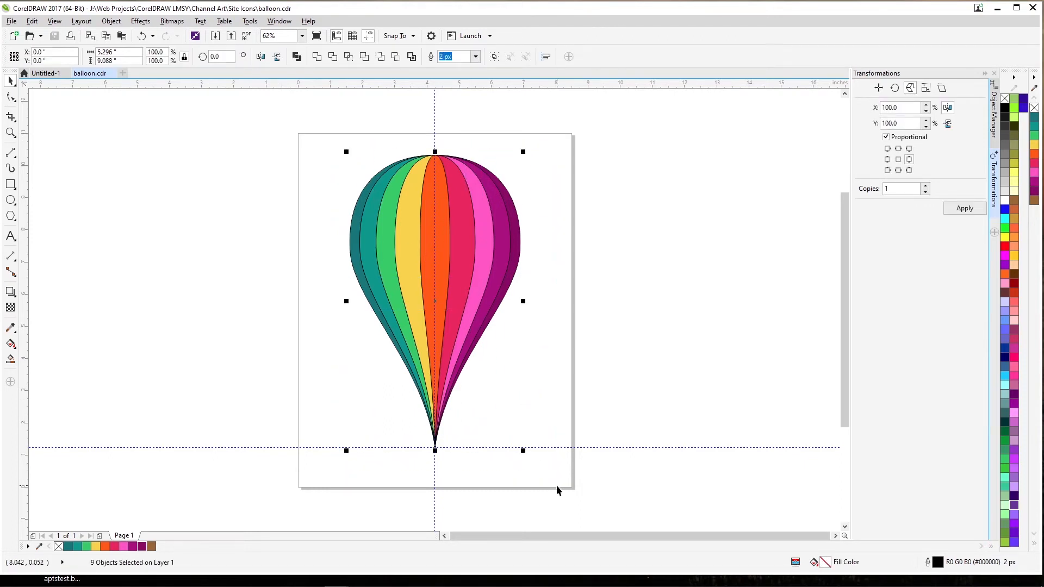
key("F6")
left_click_drag(411, 408, 482, 458)
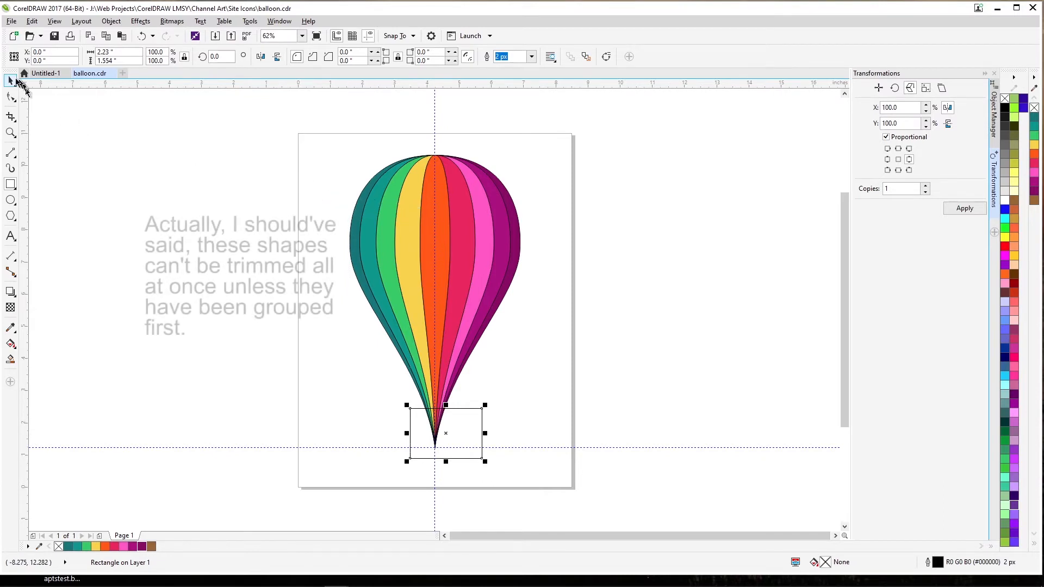
Trim the pointed tip off the grouped balloon using the rectangle.
left_click(15, 80)
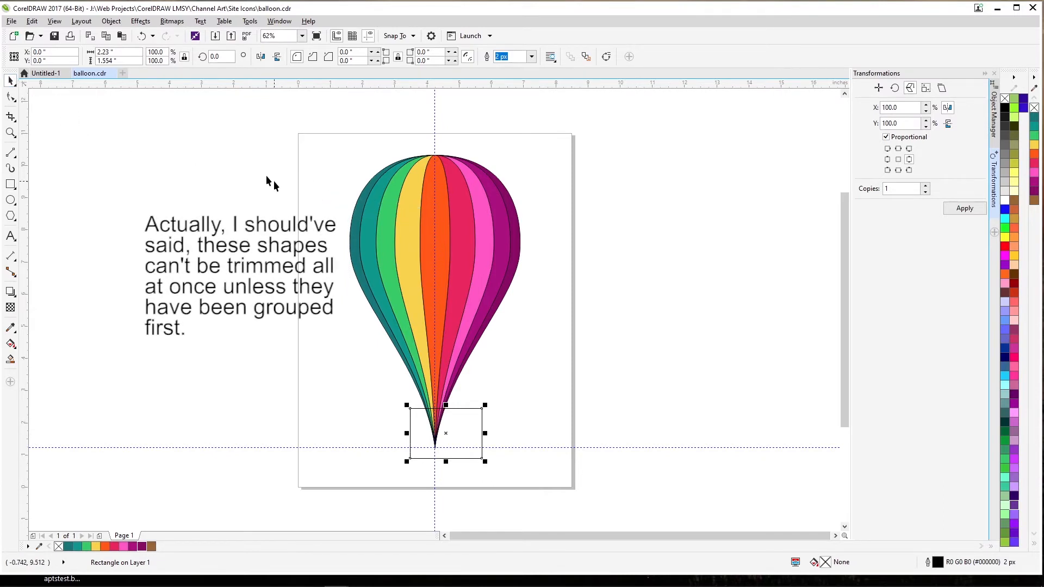
left_click(378, 228, "shift")
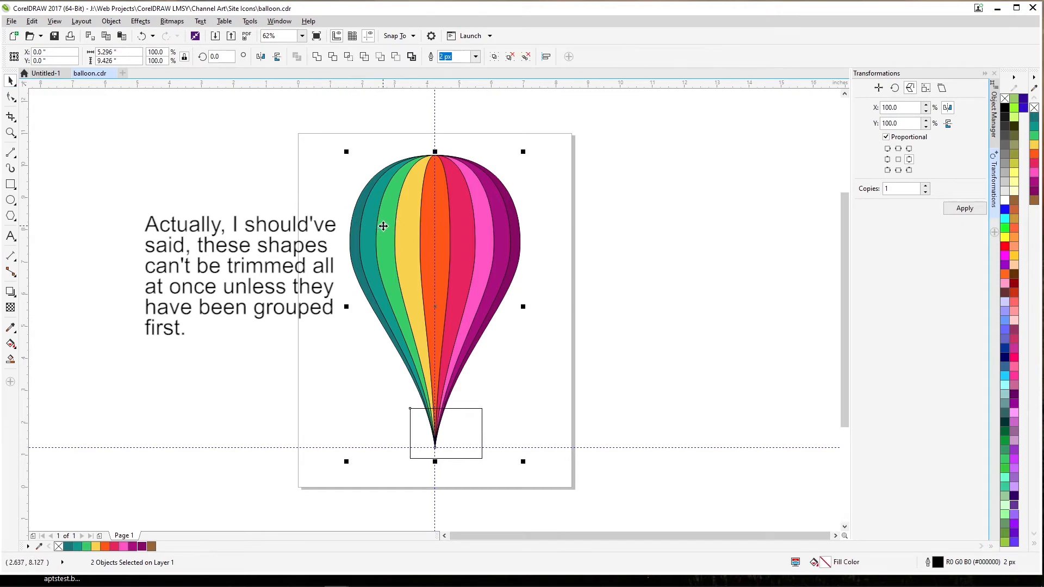
left_click(332, 56)
Move the rectangle sideways so that it is centered on the vertical guideline directly beneath the trimmed balloon.
left_click(429, 430)
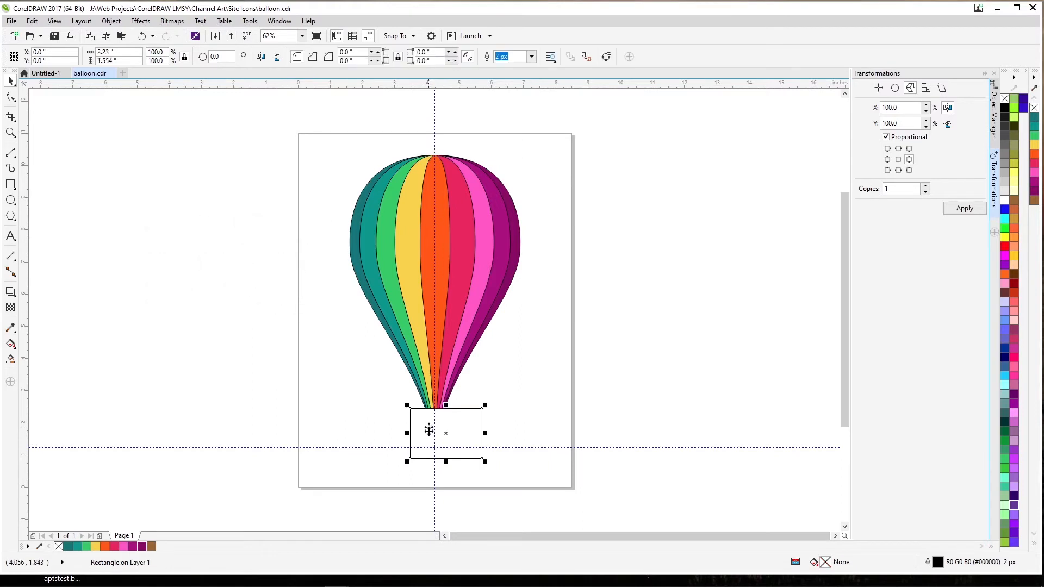
left_click_drag(456, 433, 448, 433)
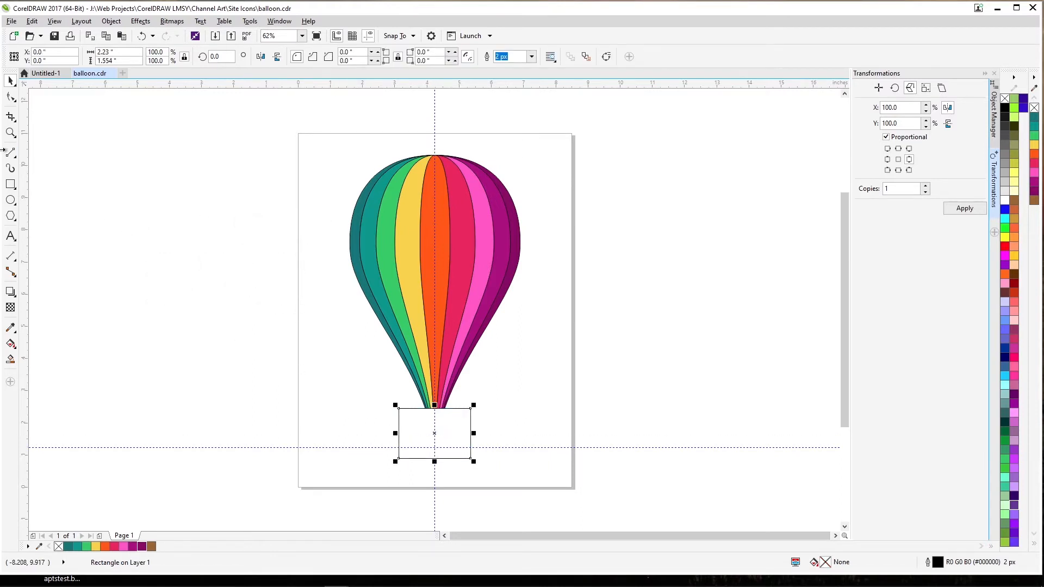
left_click(10, 133)
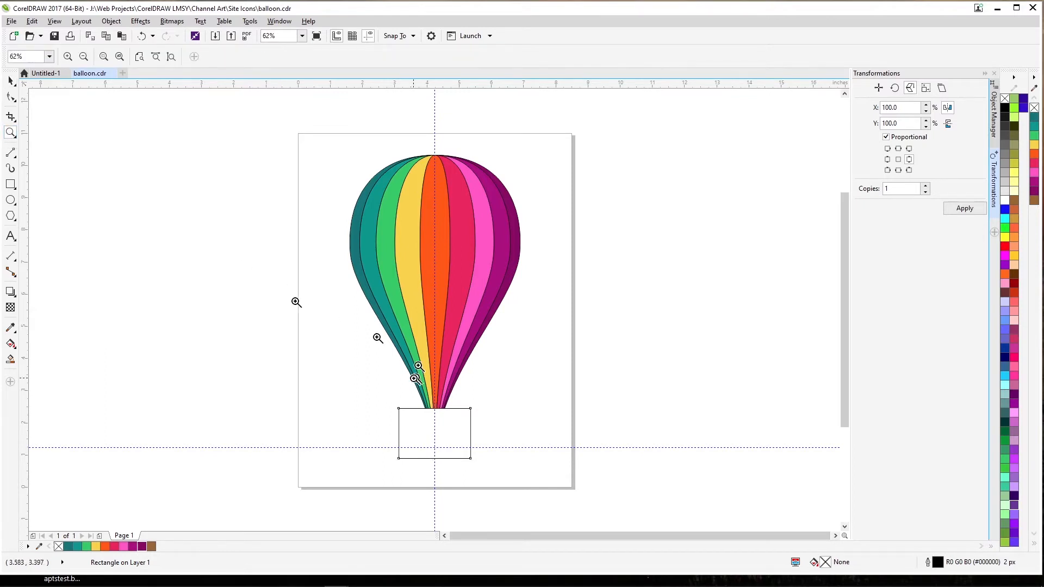
left_click_drag(390, 389, 517, 483)
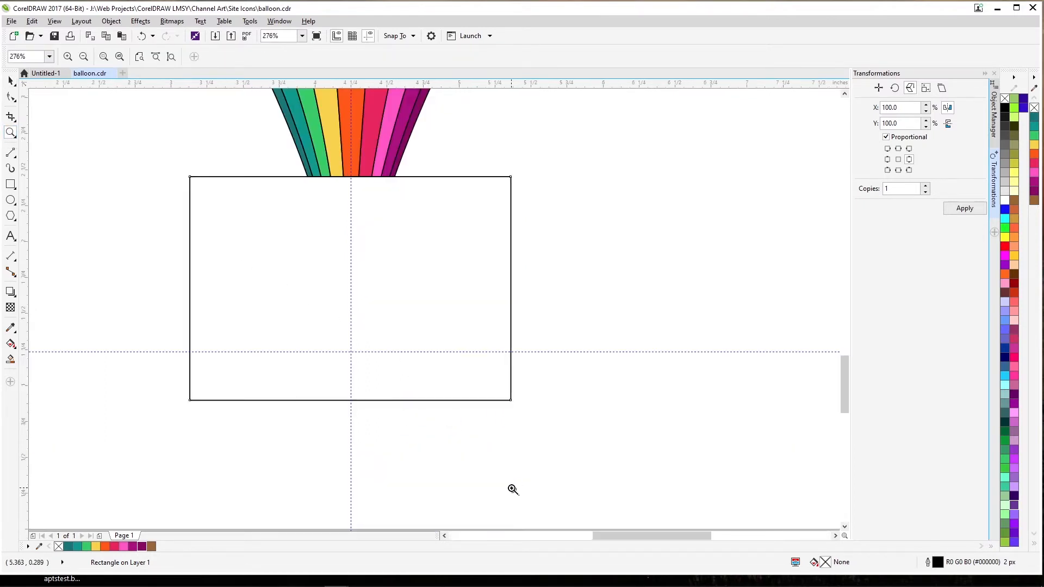
Resize the rectangle under the balloon to about 0.61 by 0.43 inches, matching the width of the balloon's trimmed bottom edge.
key("space")
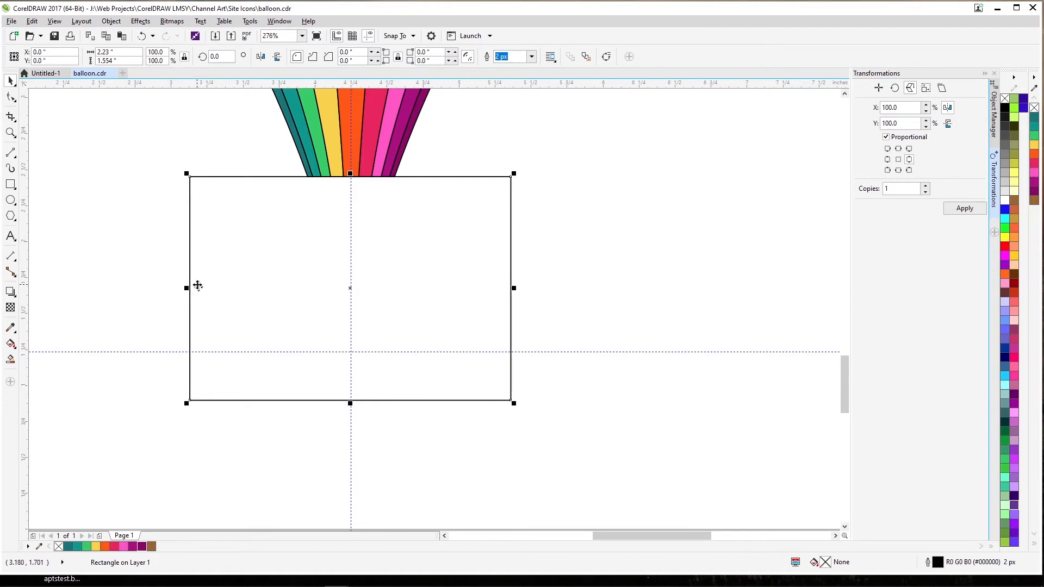
left_click_drag(189, 288, 307, 286)
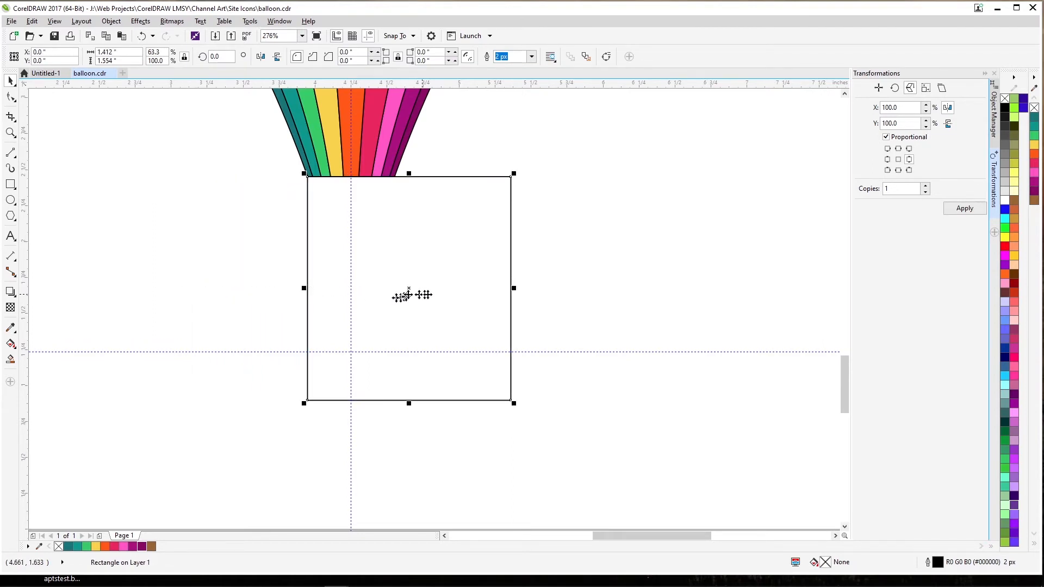
left_click_drag(514, 289, 396, 286)
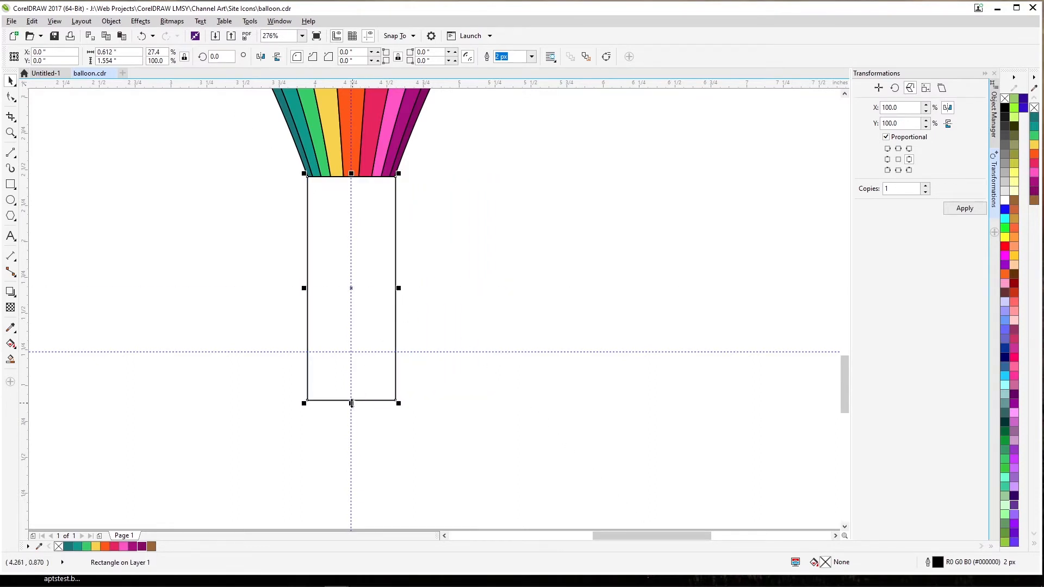
left_click_drag(351, 400, 365, 240)
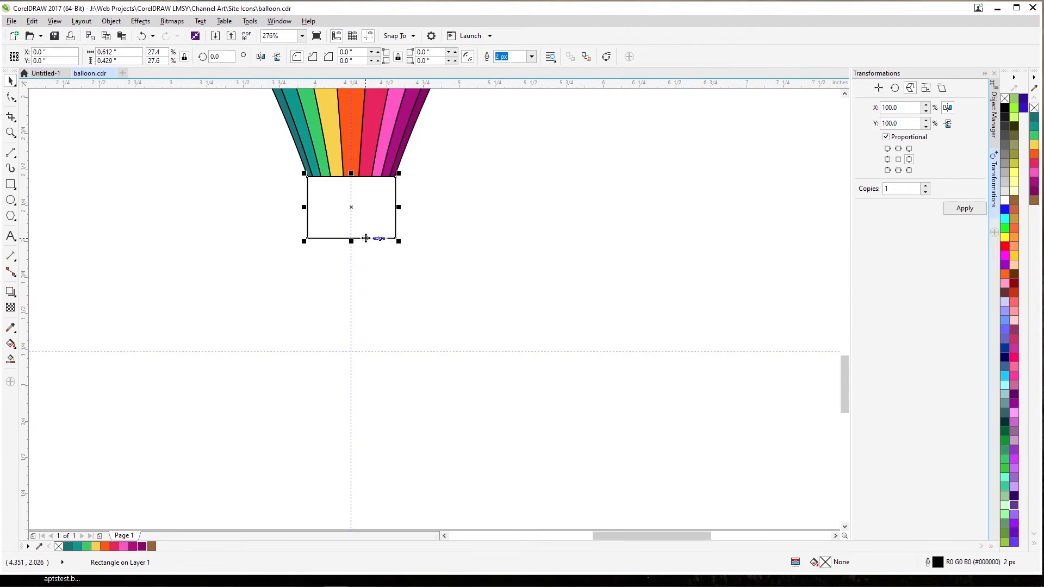
Convert the rectangle to curves and move its two bottom corners inward symmetrically by about 0.17 inches each to form a taper.
left_click(112, 21)
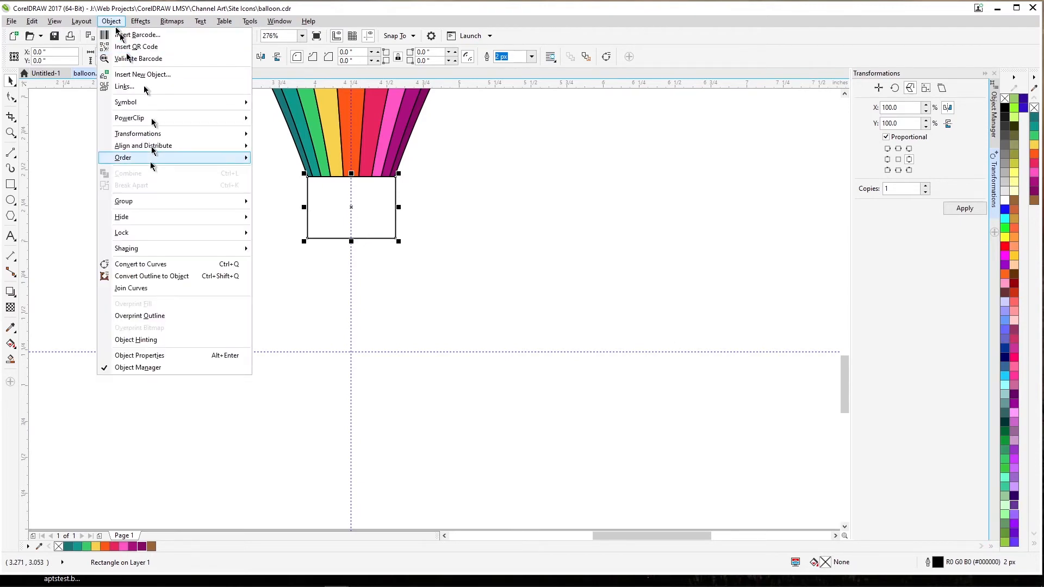
left_click(138, 263)
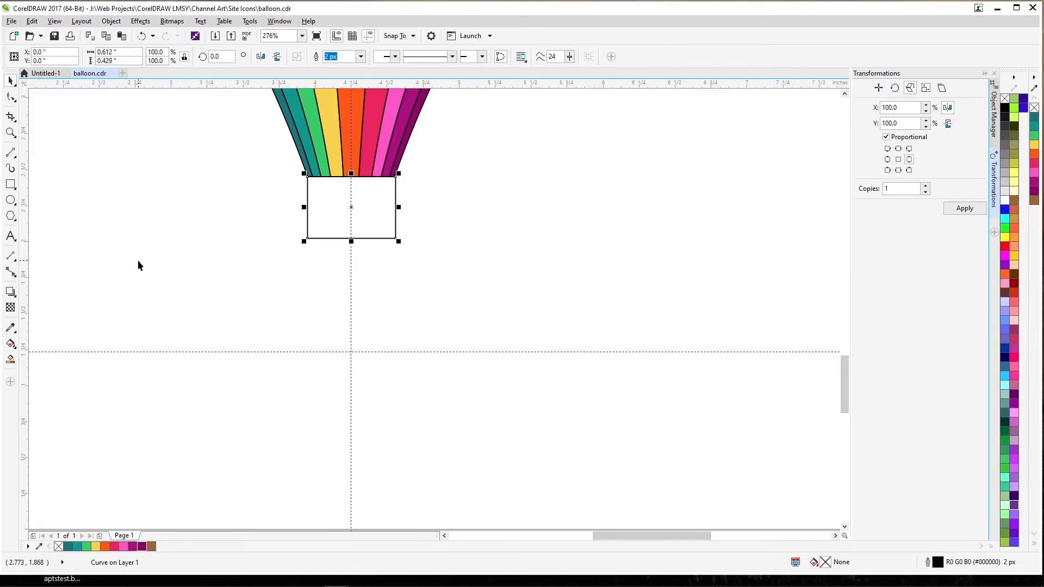
key("F10")
left_click_drag(268, 217, 429, 256)
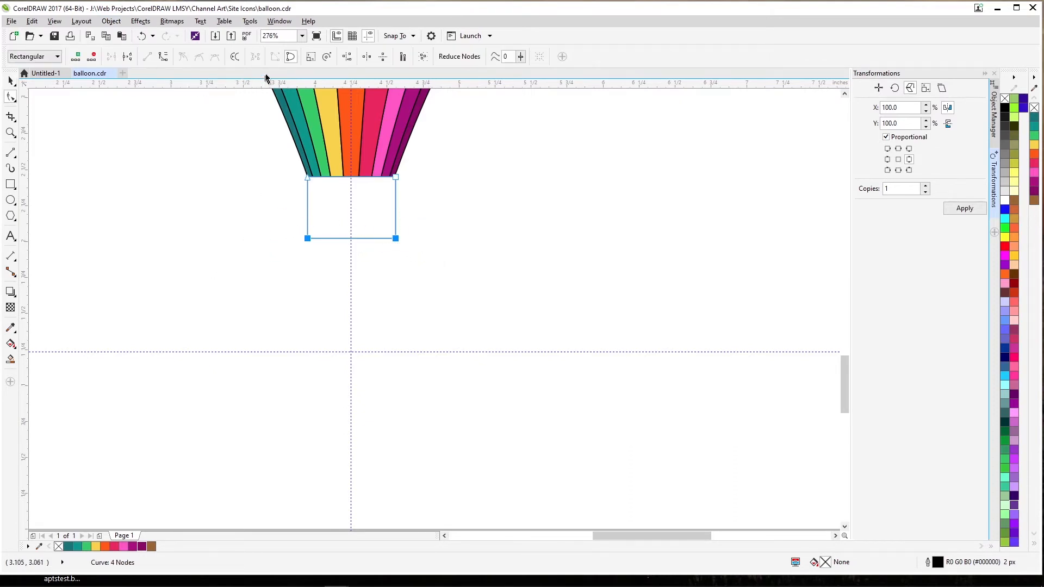
left_click(365, 57)
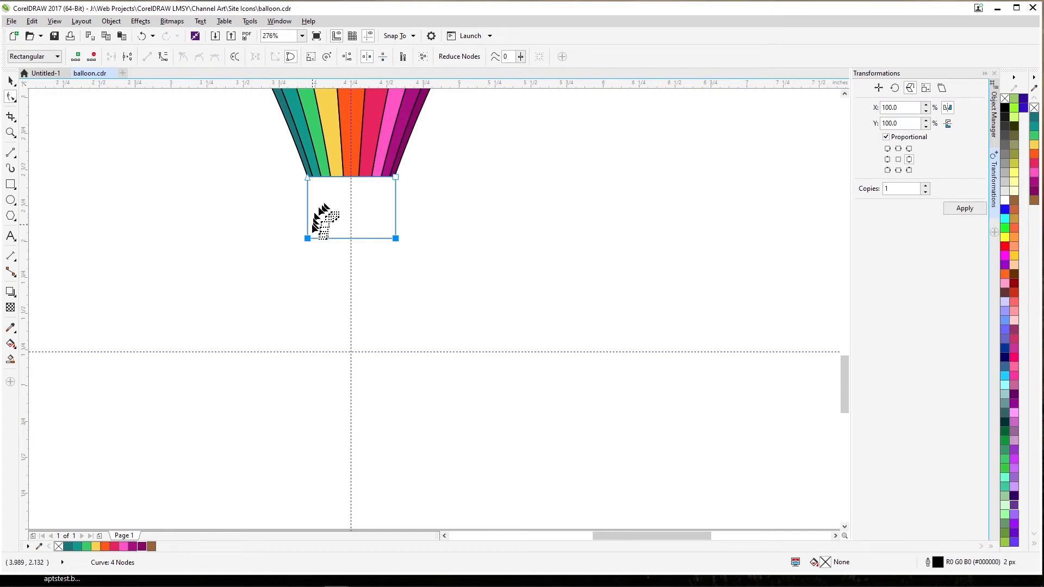
left_click_drag(307, 240, 331, 239)
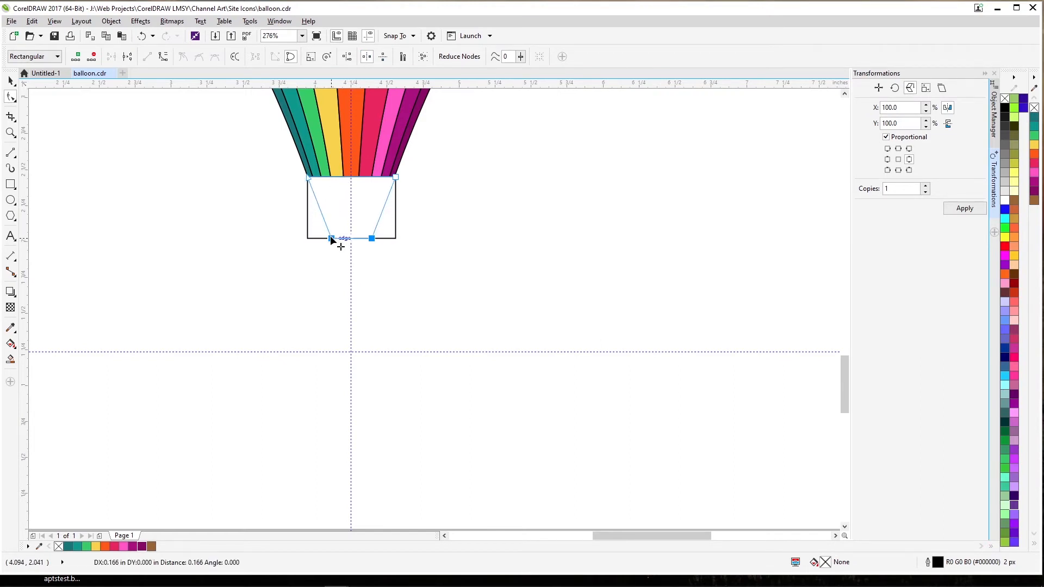
left_click_drag(331, 239, 331, 238)
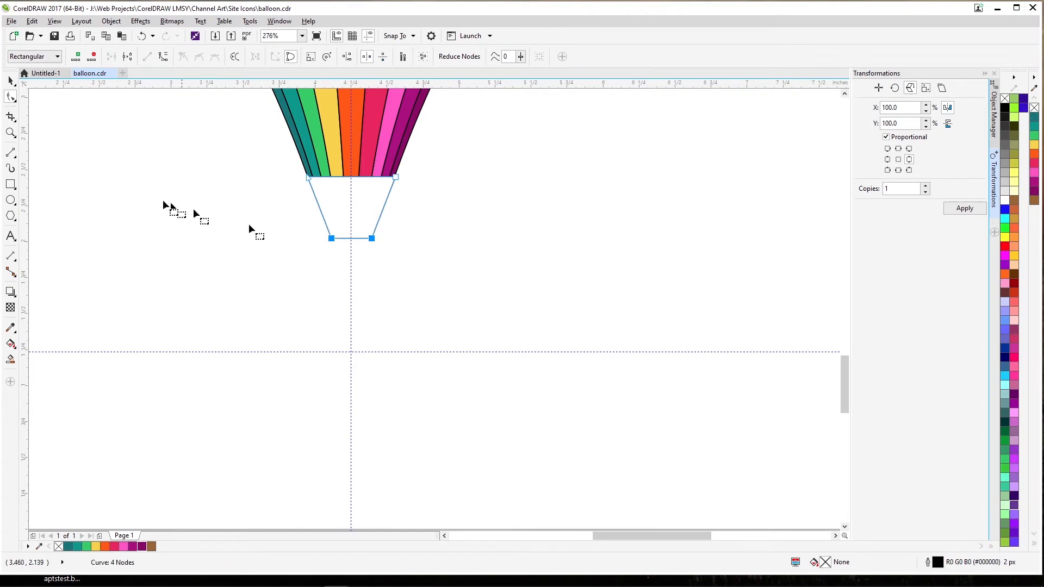
left_click(10, 81)
left_click(122, 170)
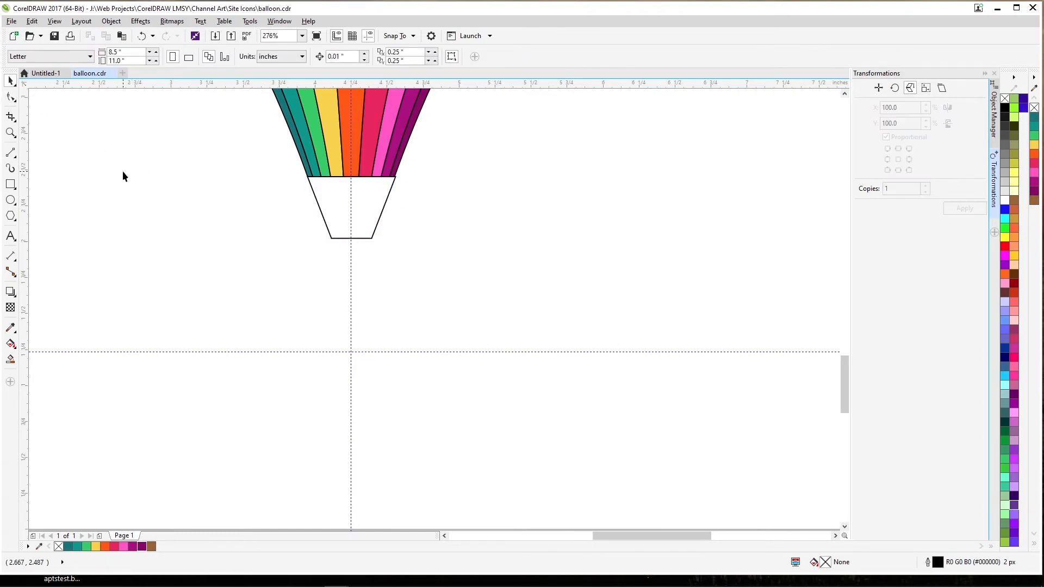
Draw a circle about 0.39 inches in diameter, centered on the vertical guideline and touching the tapered shape's bottom edge.
left_click(10, 200)
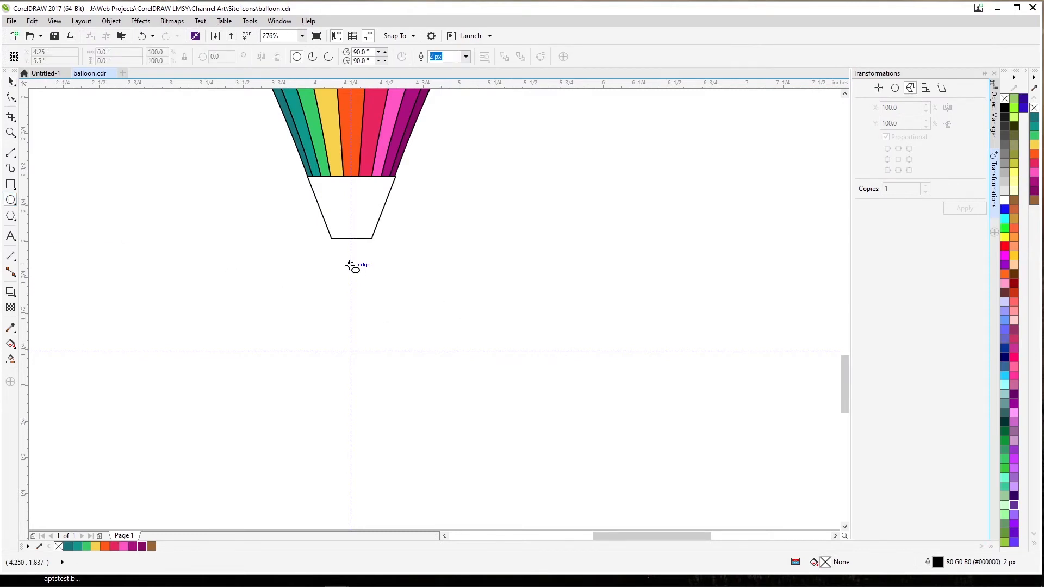
mouse_move(350, 266)
left_mouse_down()
mouse_move(390, 293)
mouse_move(368, 295)
left_mouse_up()
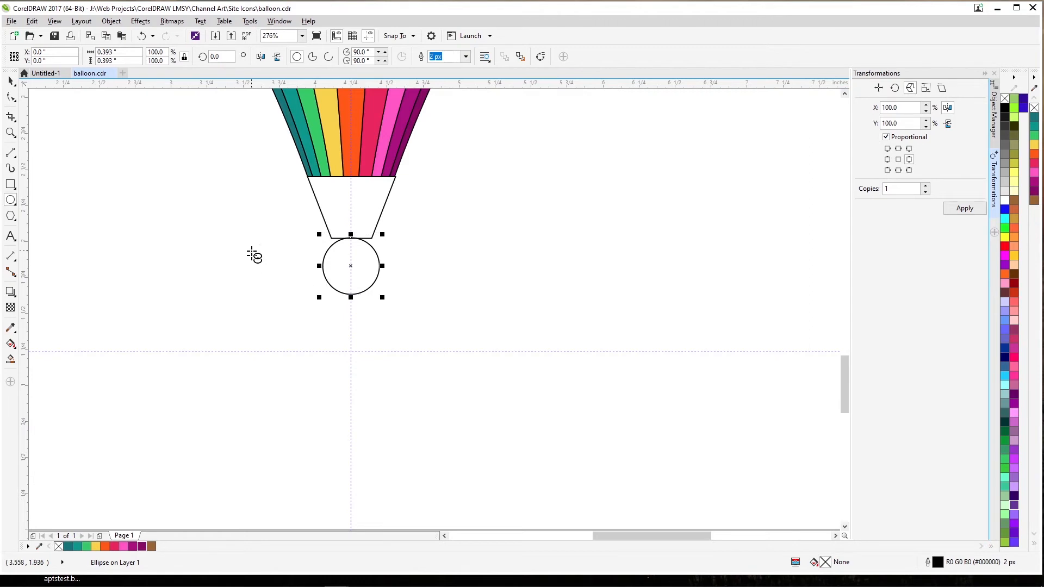
key("Escape")
Draw a basket rectangle about 0.62 by 0.43 inches centered just below the circle and round its corners by about 0.05 inches.
left_click(9, 185)
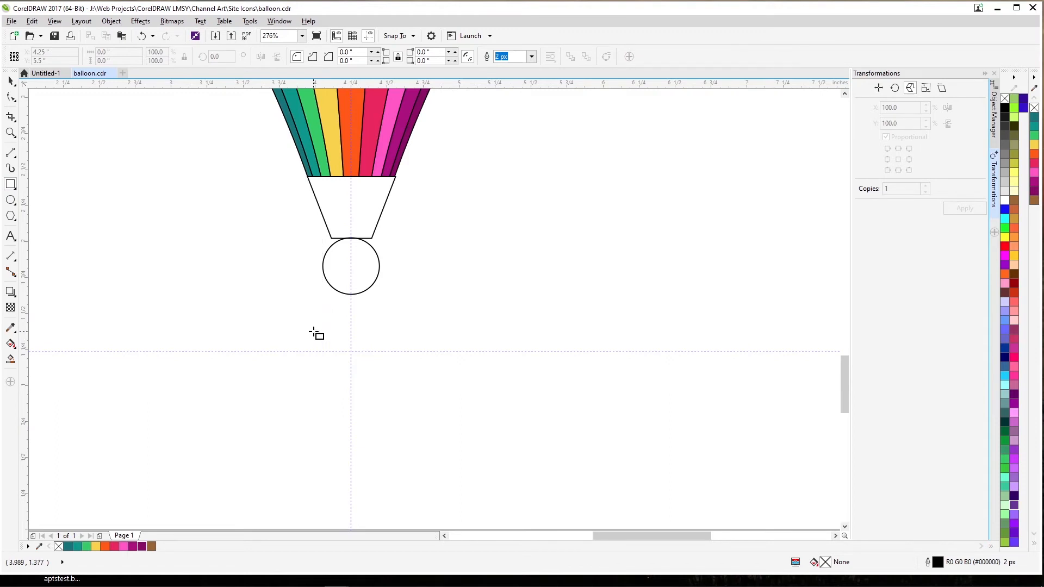
left_click_drag(351, 339, 396, 370)
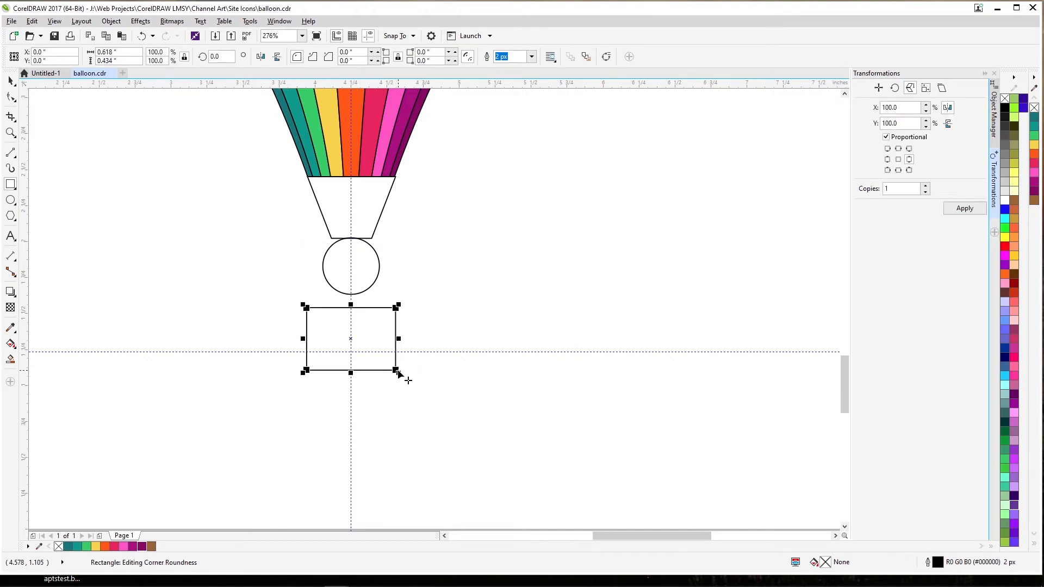
left_click_drag(348, 340, 349, 326)
key("F10")
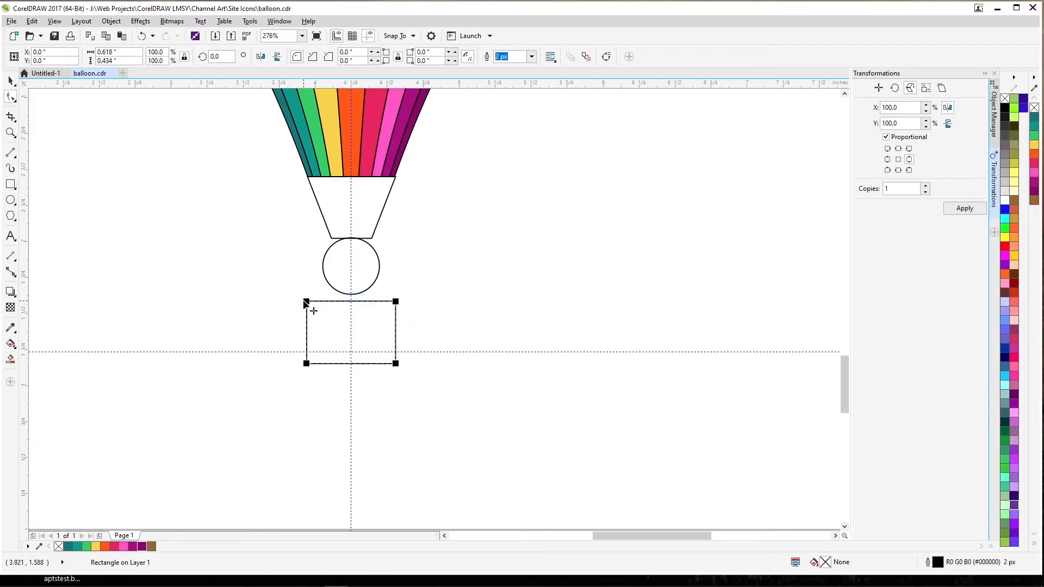
left_click_drag(306, 303, 313, 303)
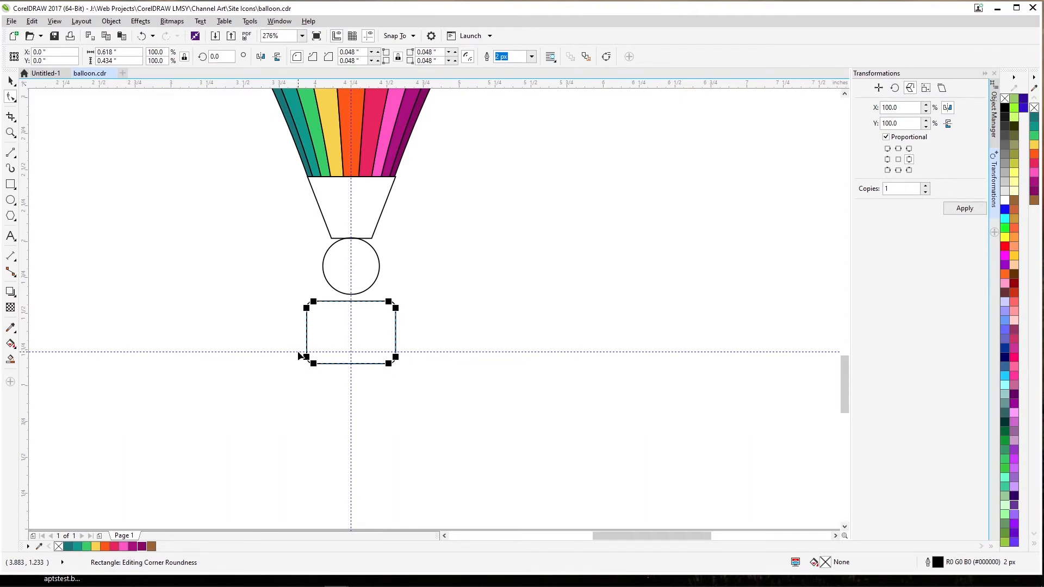
Draw a graph paper grid of 10 columns and 5 rows, about 0.80 by 0.57 inches, and move it partly over the basket rectangle.
left_click(9, 216)
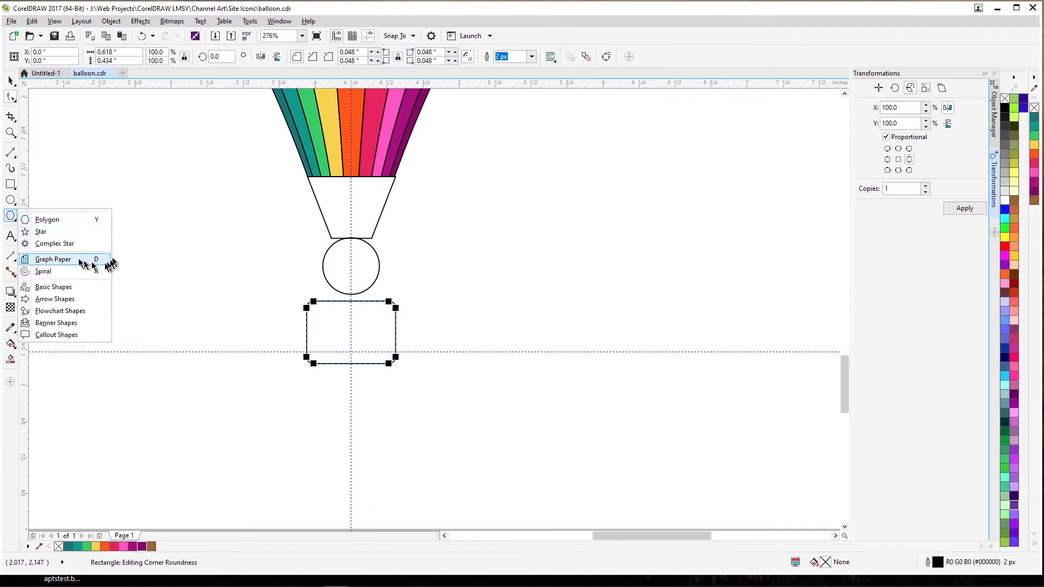
left_click(54, 260)
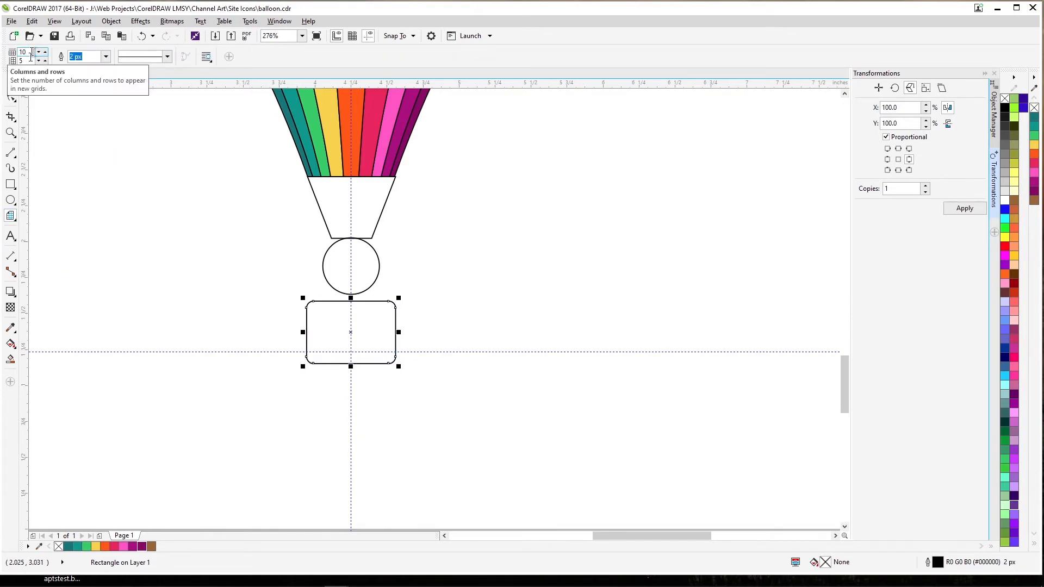
left_click_drag(159, 258, 278, 342)
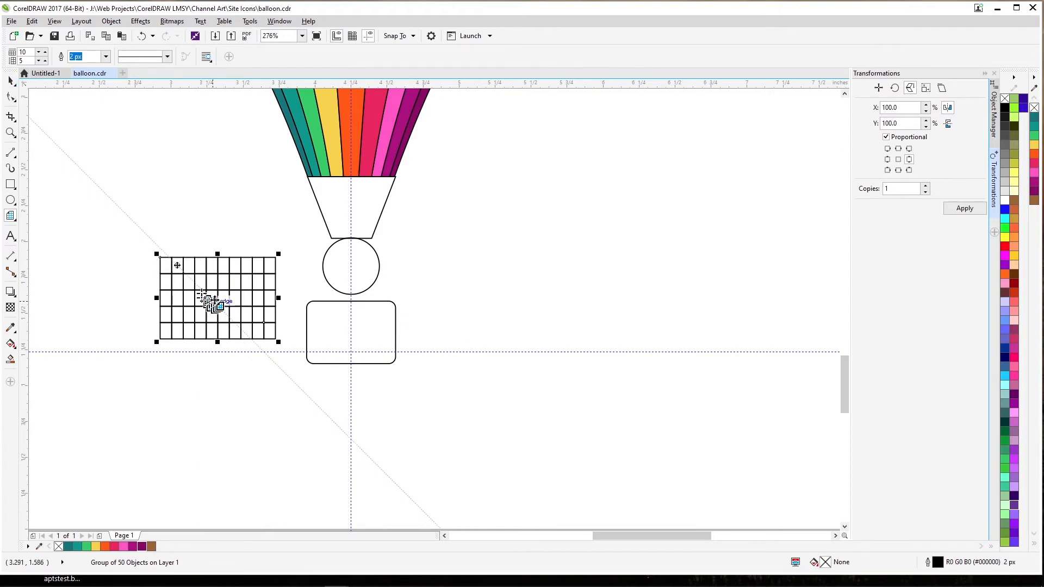
left_click_drag(216, 300, 296, 338)
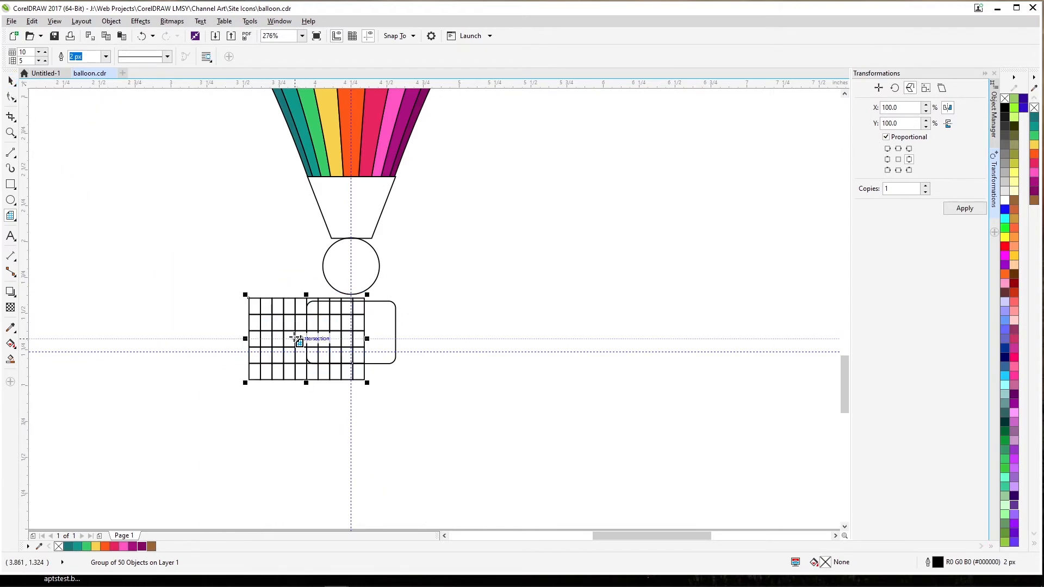
PowerClip the grid inside the rounded basket rectangle.
left_click(111, 20)
mouse_move(132, 118)
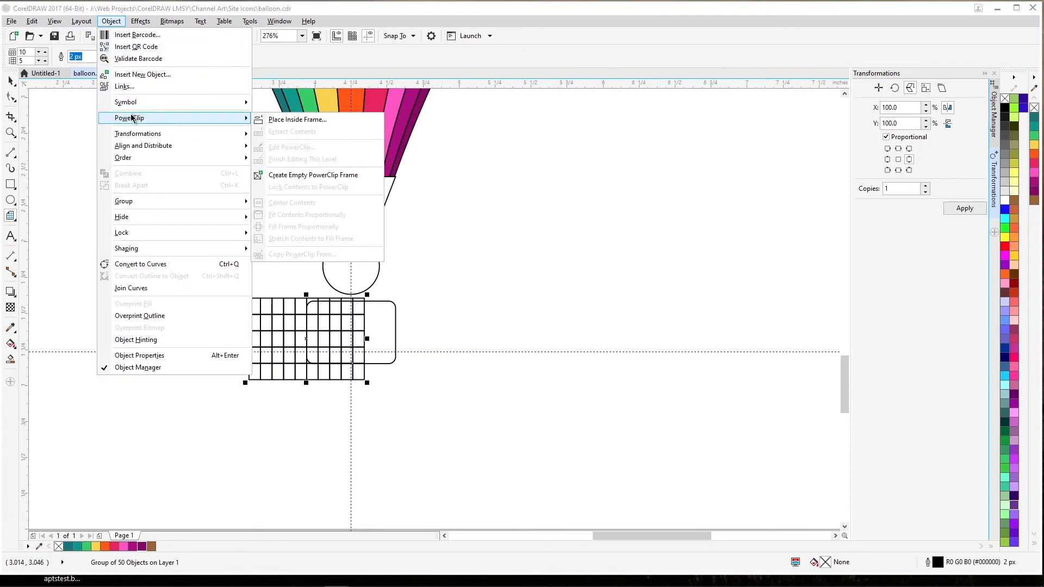
left_click(288, 119)
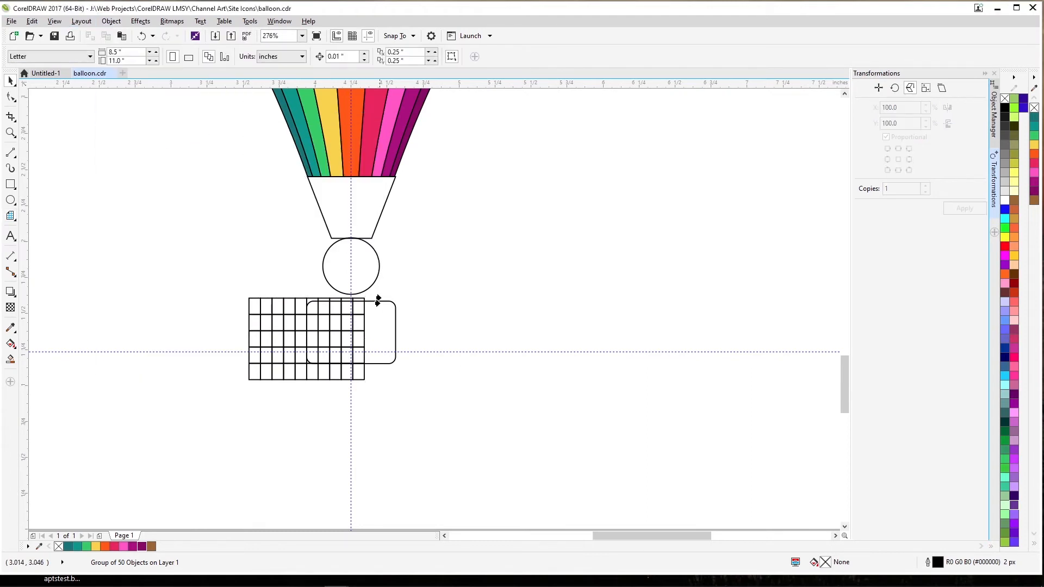
left_click(376, 317)
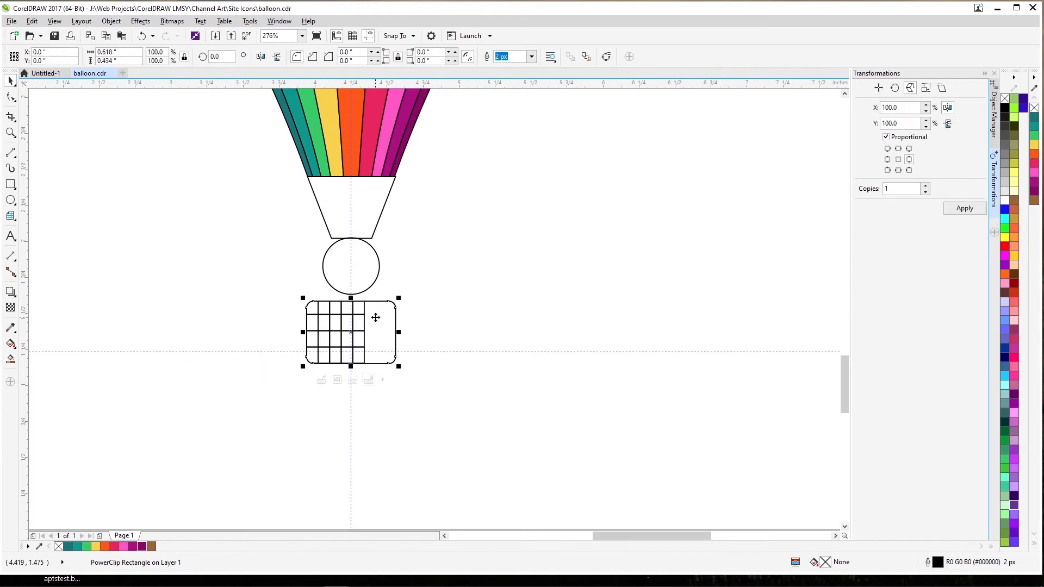
Edit the PowerClip contents, shifting the grid sideways so it spans the basket rectangle, and finish editing.
double_click(324, 336)
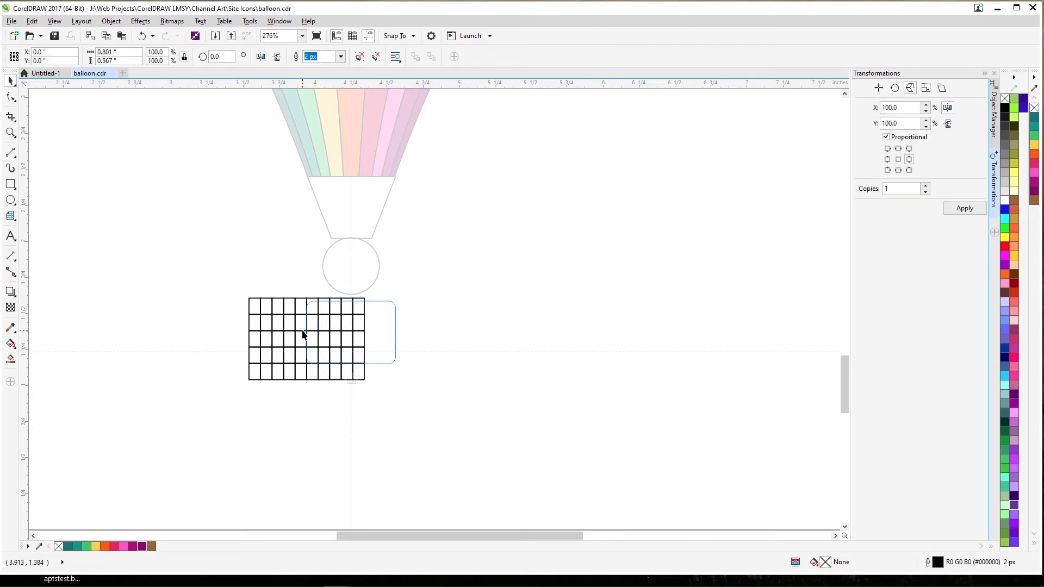
left_click_drag(303, 335, 361, 333)
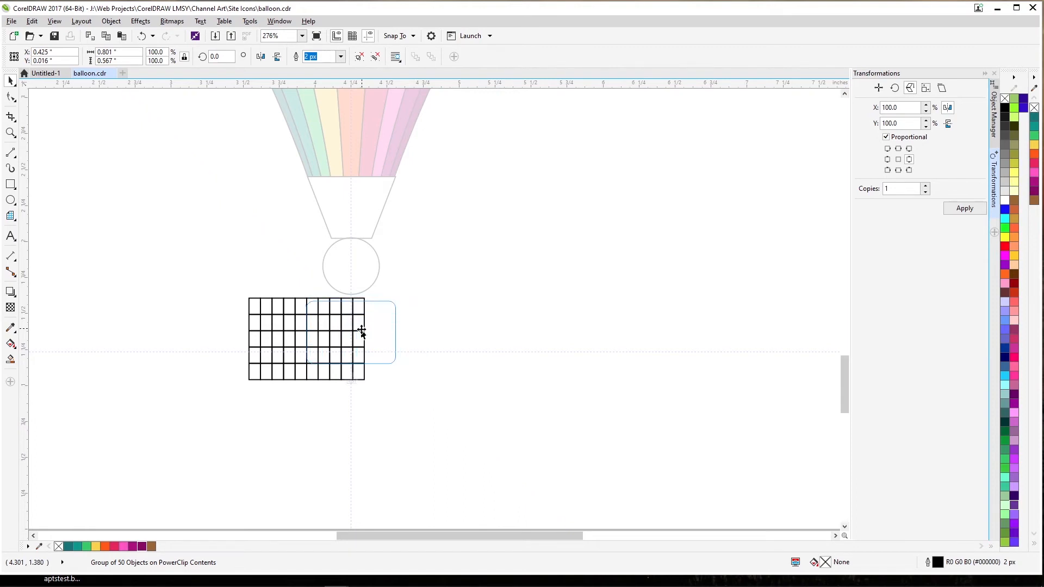
left_click(111, 22)
mouse_move(135, 118)
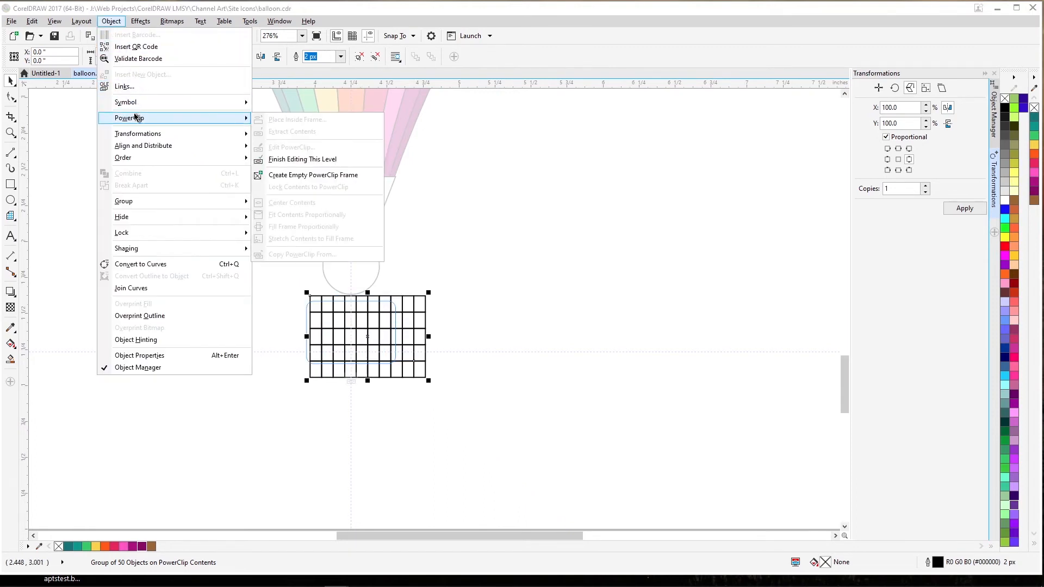
left_click(292, 158)
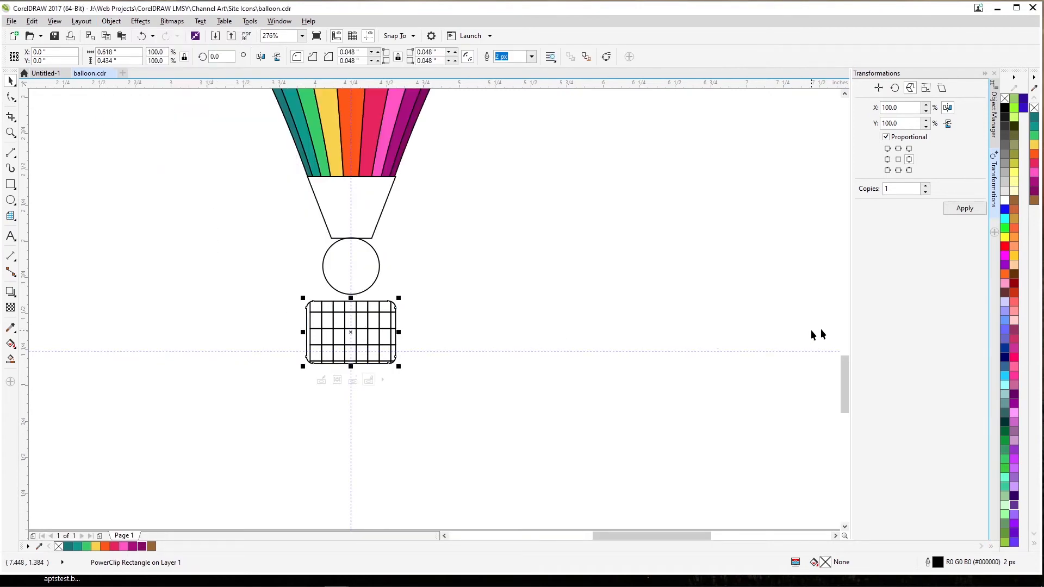
Fill the basket with brown #996633 and the tapered shape below the balloon with olive #666633.
left_click(1012, 201)
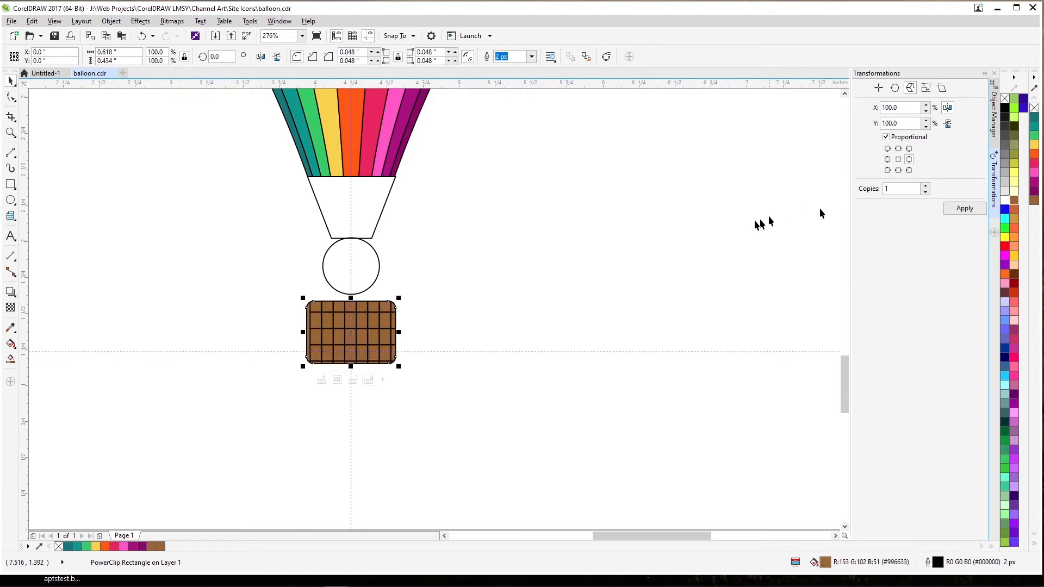
left_click(347, 211)
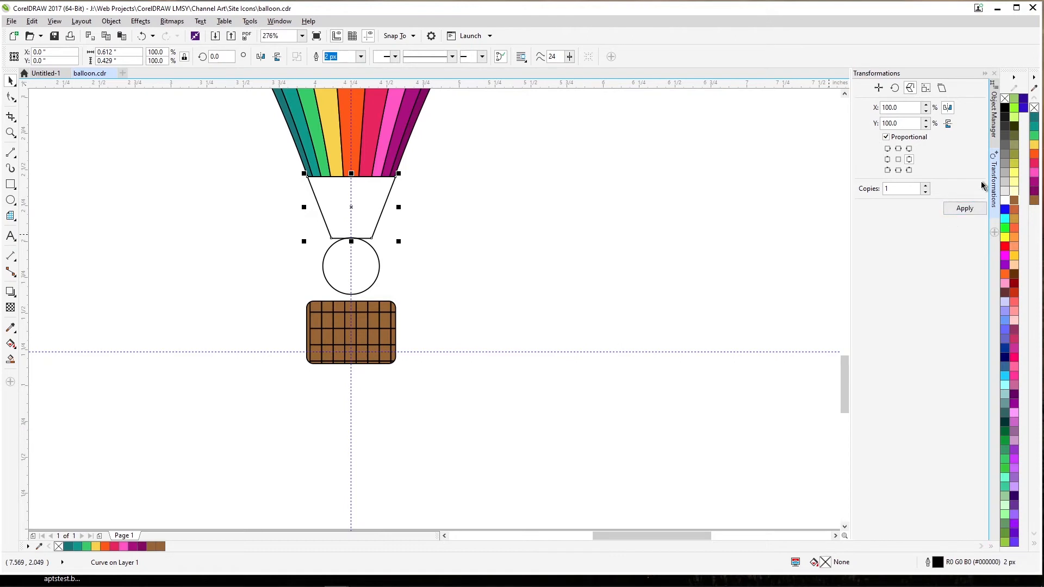
left_click(1013, 137)
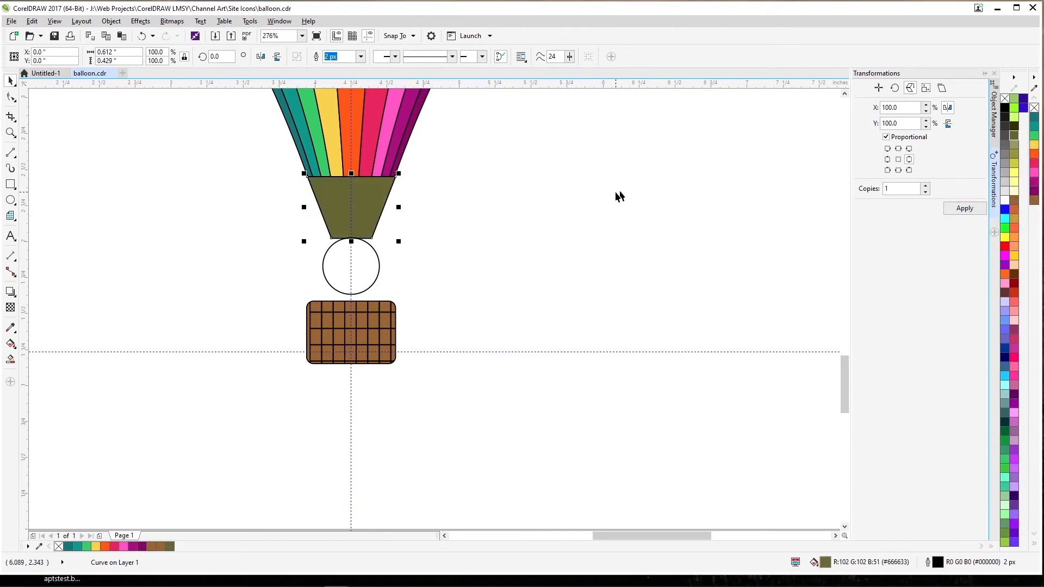
left_click(63, 194)
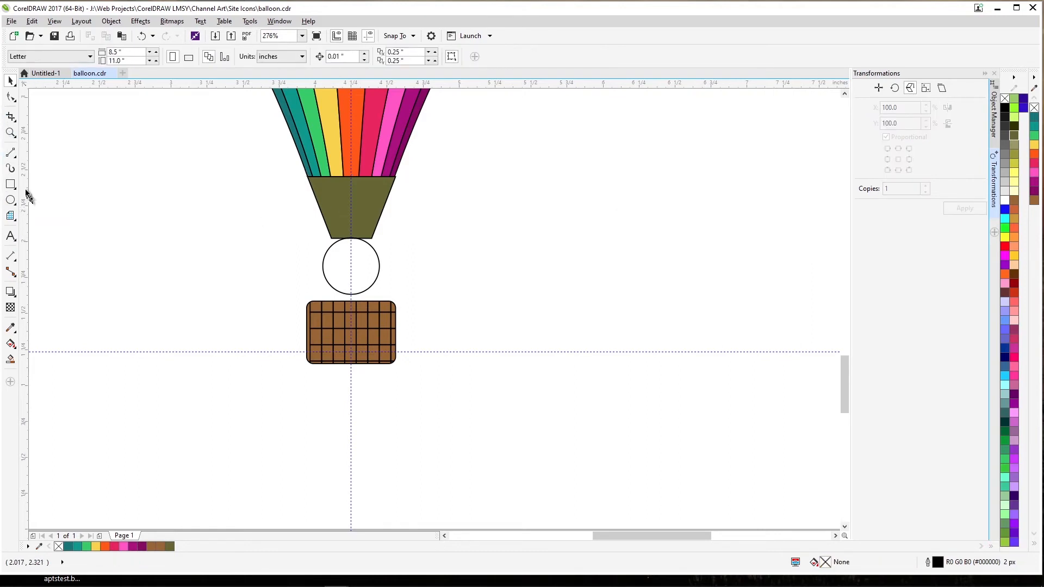
Draw a 2-point line from the basket's upper-left corner to the circle's left edge, spanning about 0.10 by 0.28 inches.
left_click(13, 157)
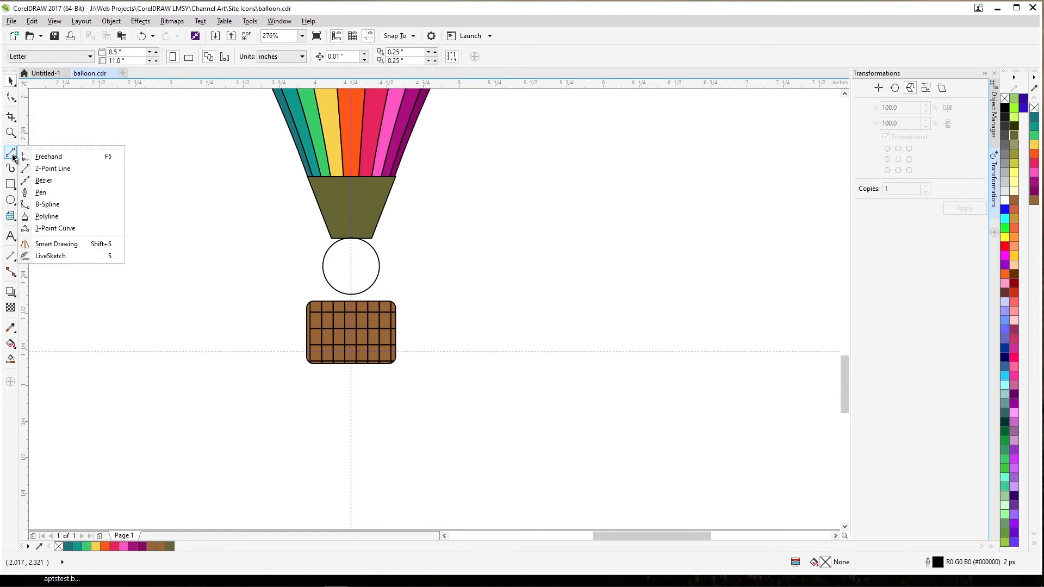
left_click(49, 169)
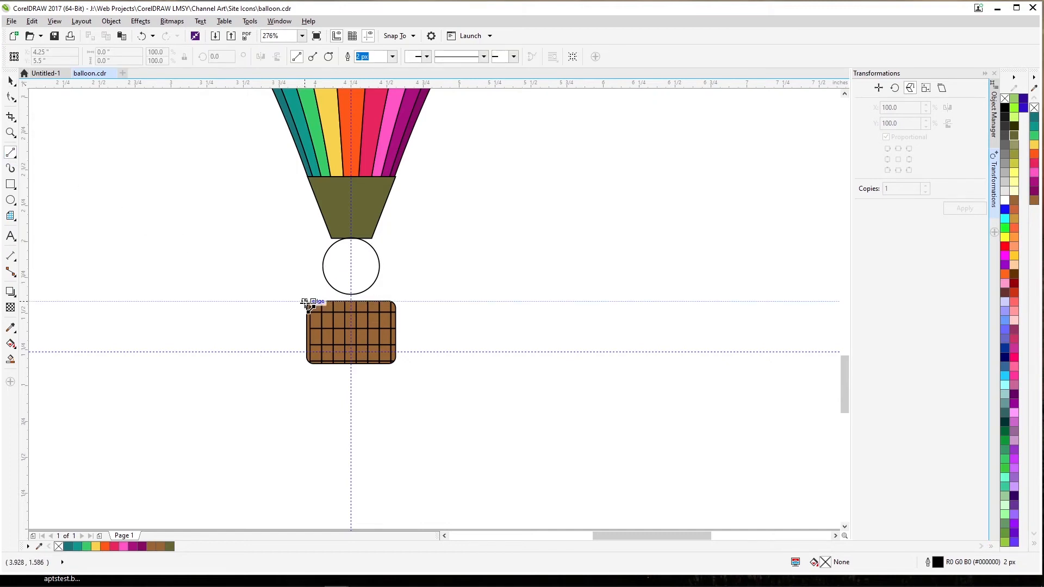
left_click_drag(308, 302, 318, 266)
left_click_drag(327, 266, 325, 264)
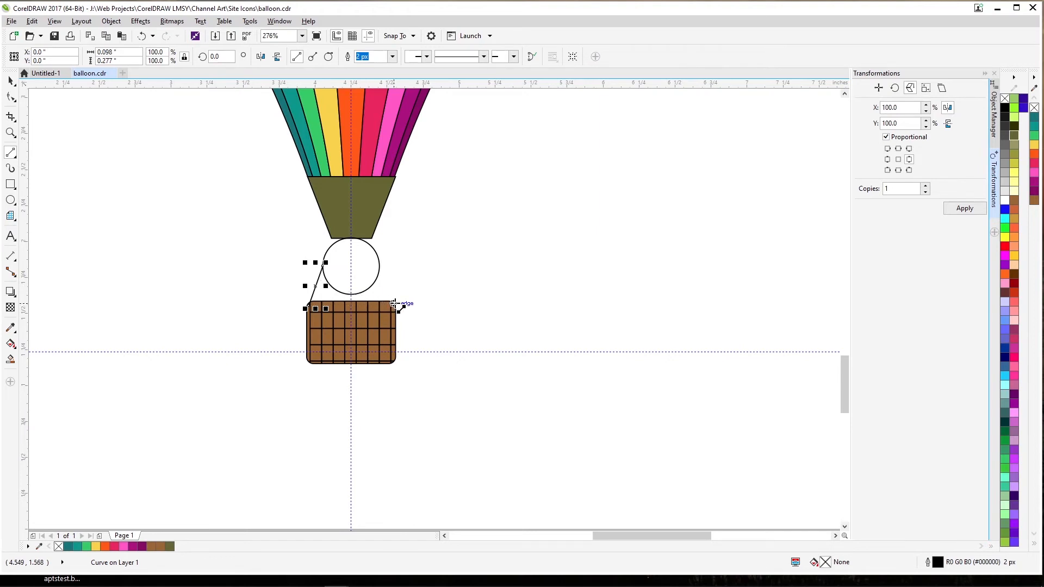
Draw a 2-point line from the basket's upper-right corner to the circle's right edge, spanning about 0.10 by 0.26 inches.
left_click_drag(394, 304, 379, 266)
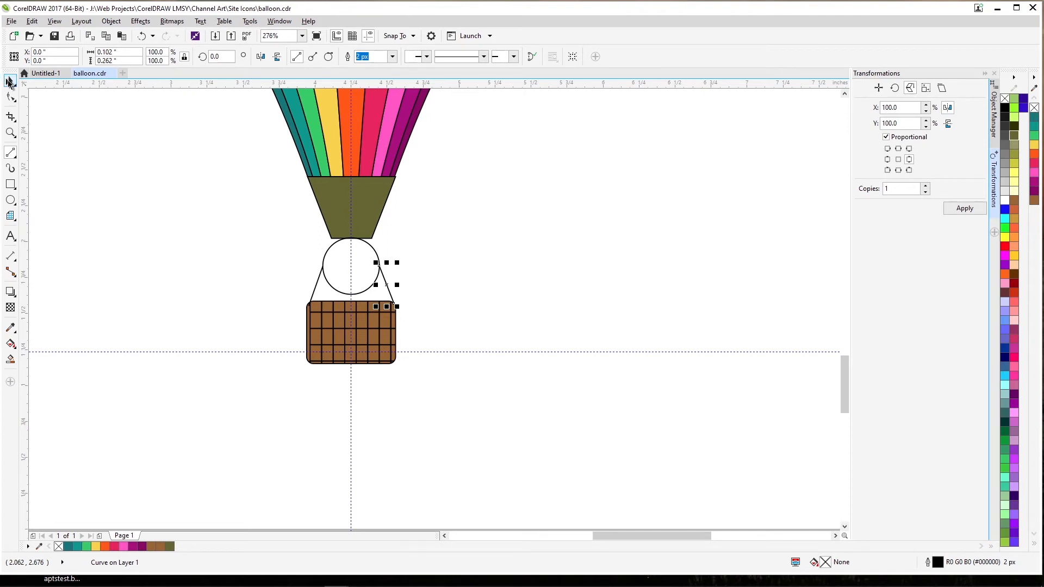
left_click(10, 81)
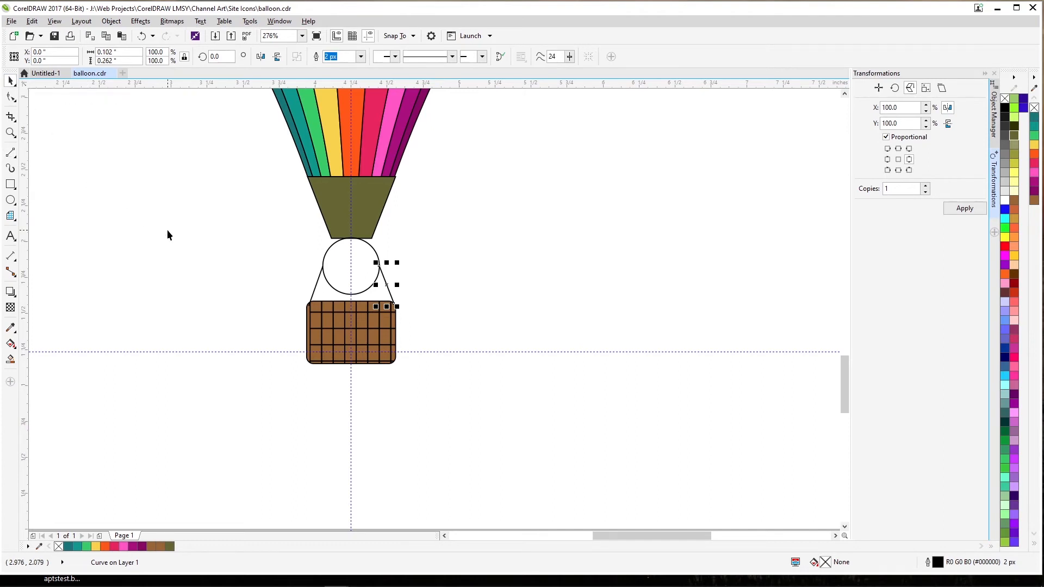
left_click(190, 245)
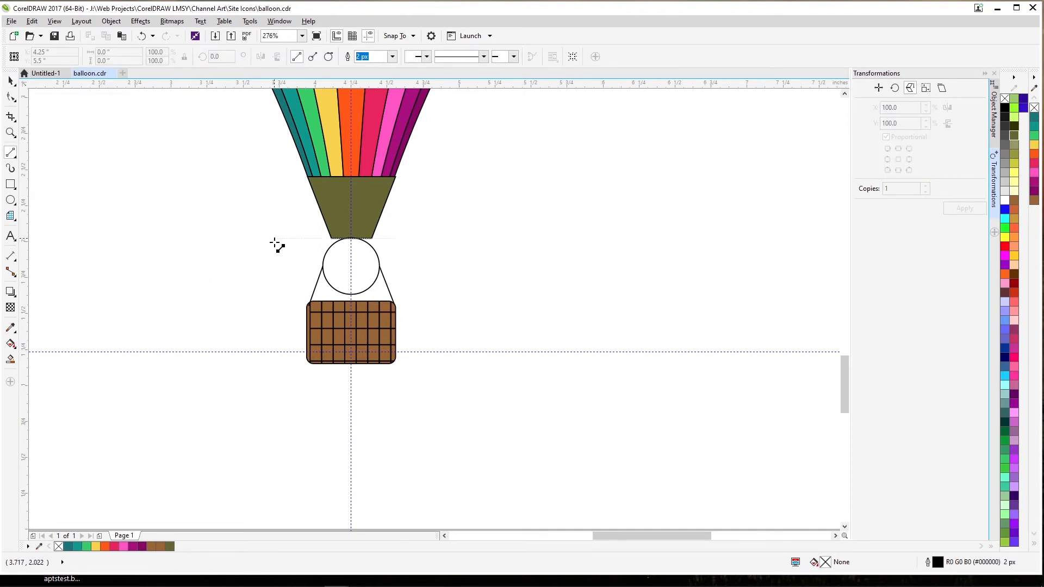
Set the outline width of the circle and the two rope lines to 8 px.
left_click_drag(275, 234, 423, 323)
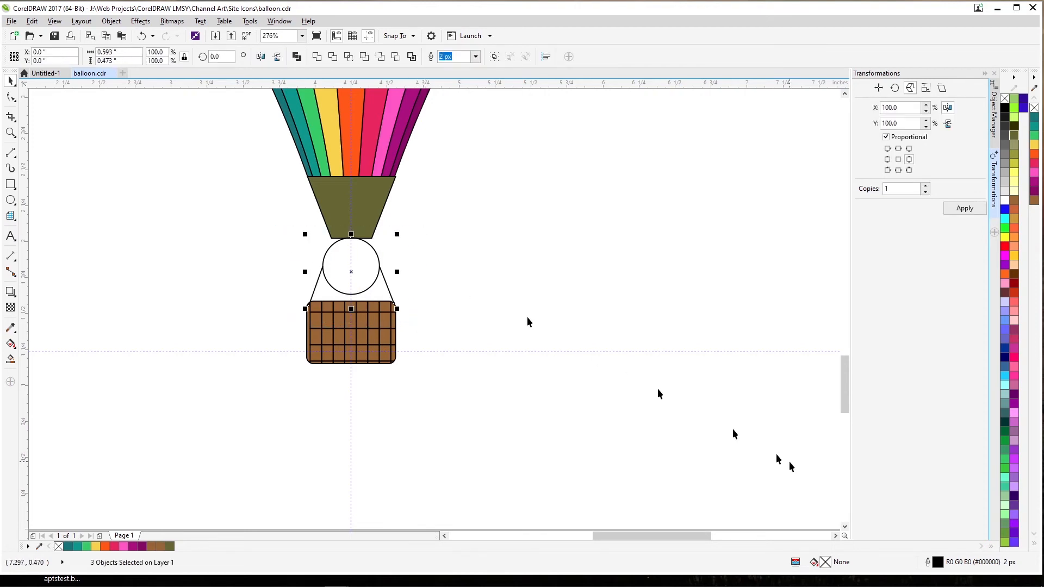
double_click(936, 565)
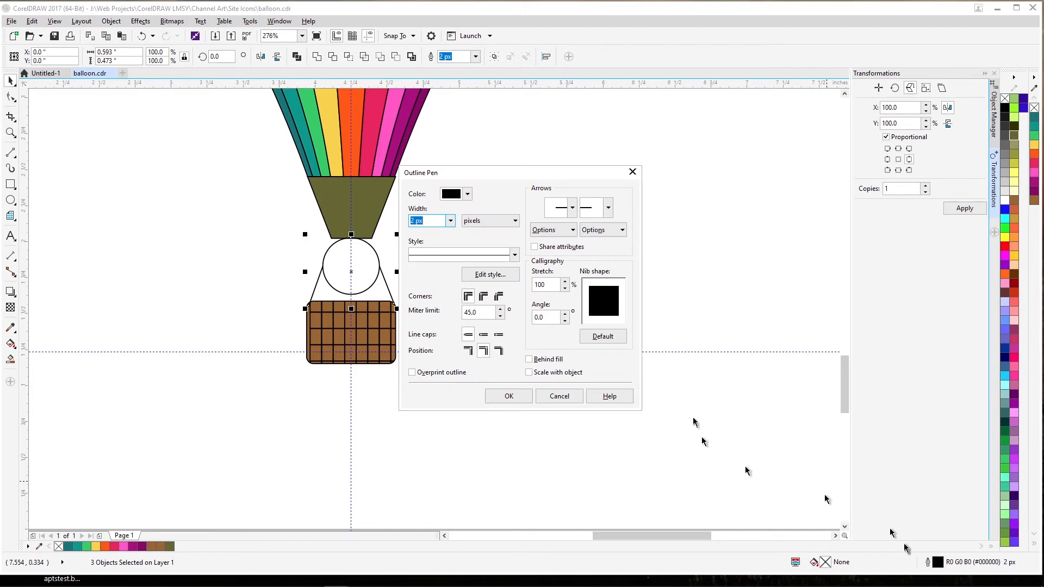
left_click(451, 221)
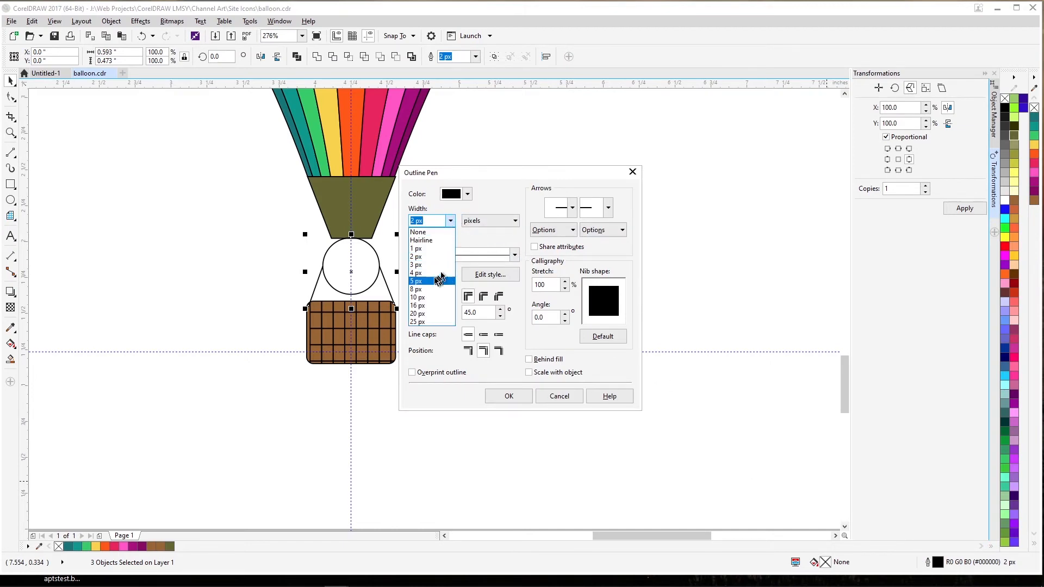
left_click(434, 293)
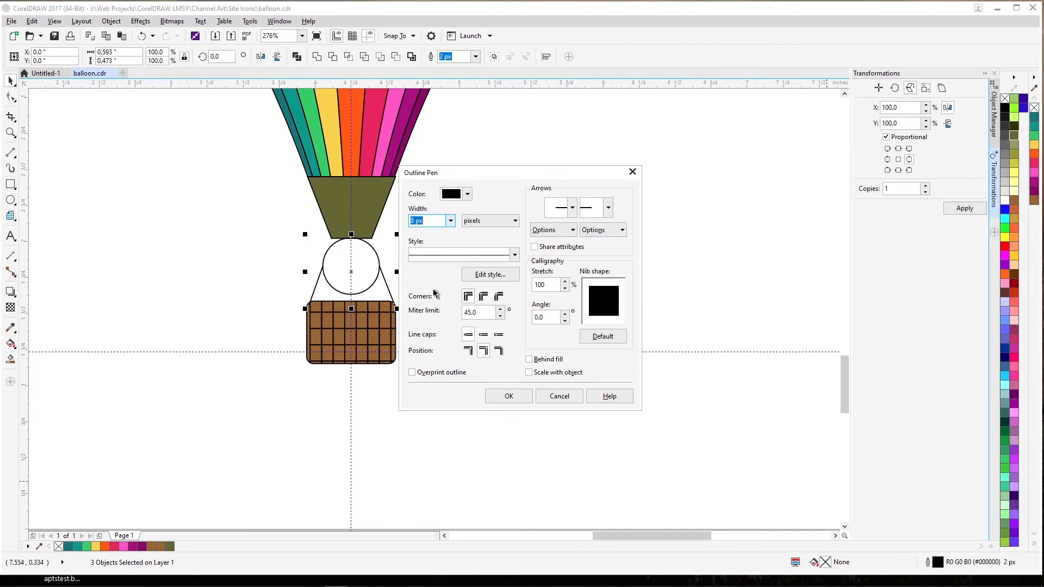
left_click(517, 398)
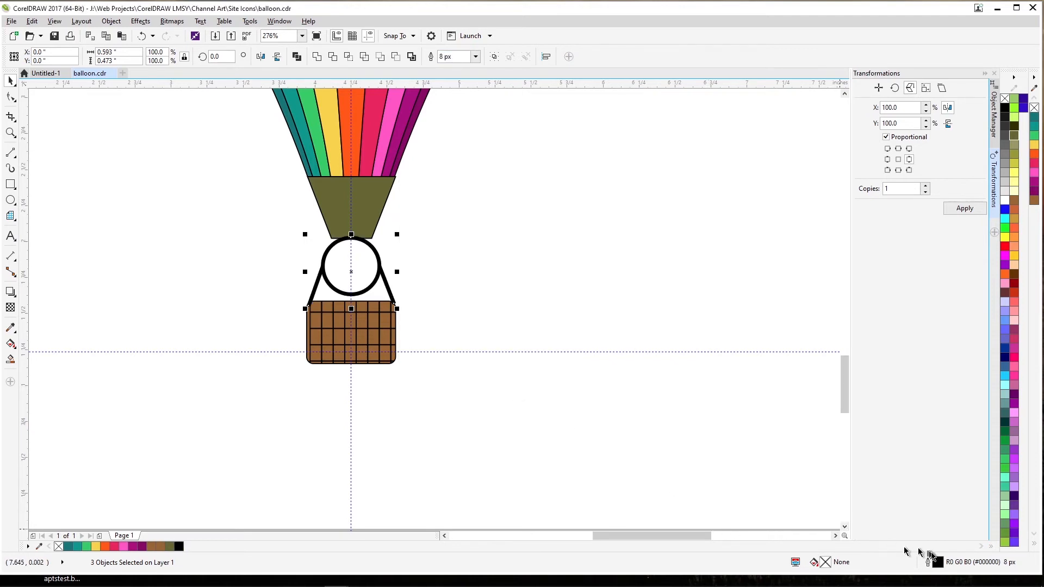
Set the outline width of the circle and the two rope lines to 4 px and save the drawing.
double_click(934, 567)
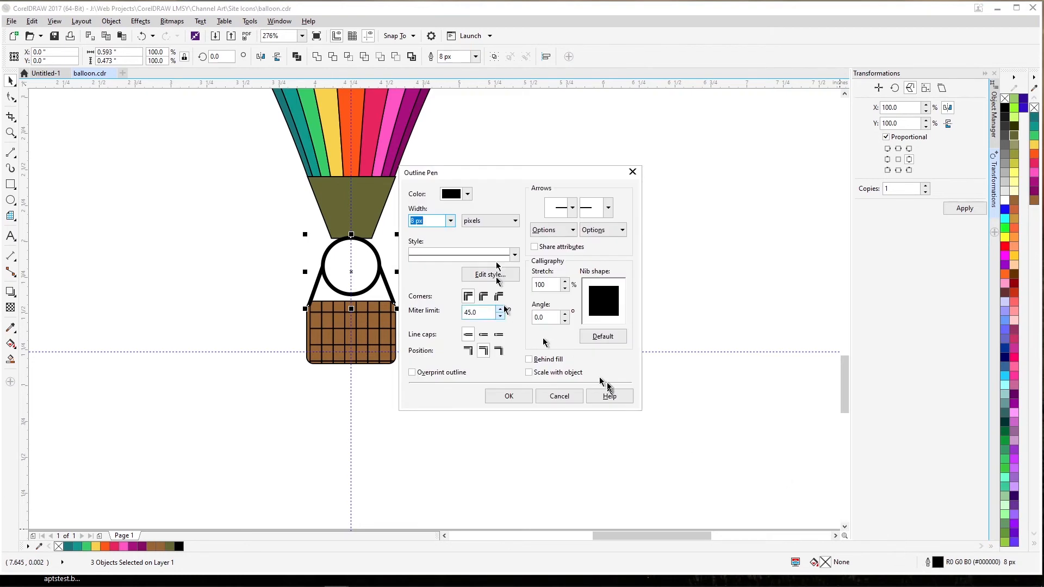
left_click(451, 220)
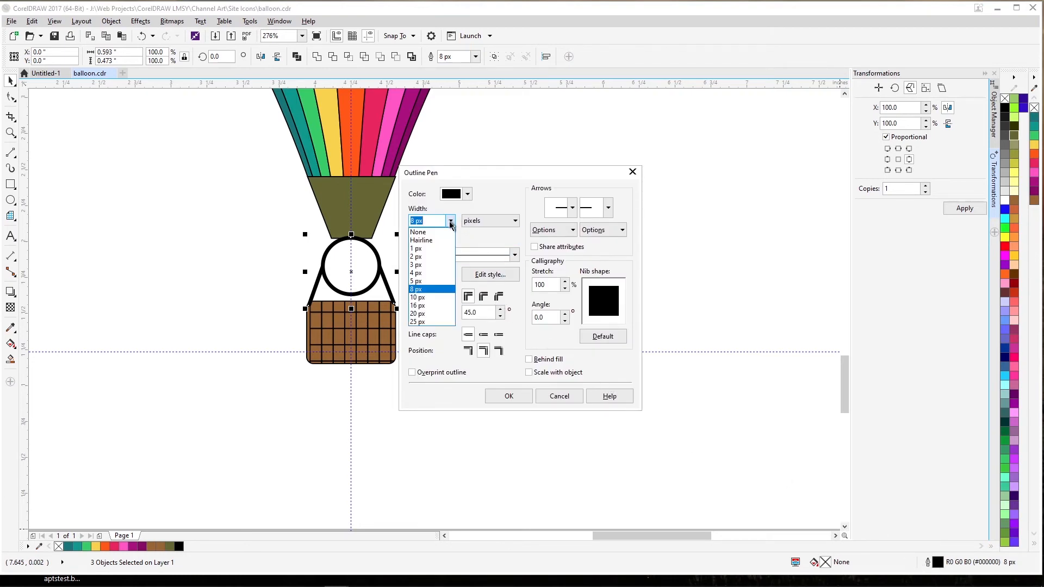
left_click(416, 272)
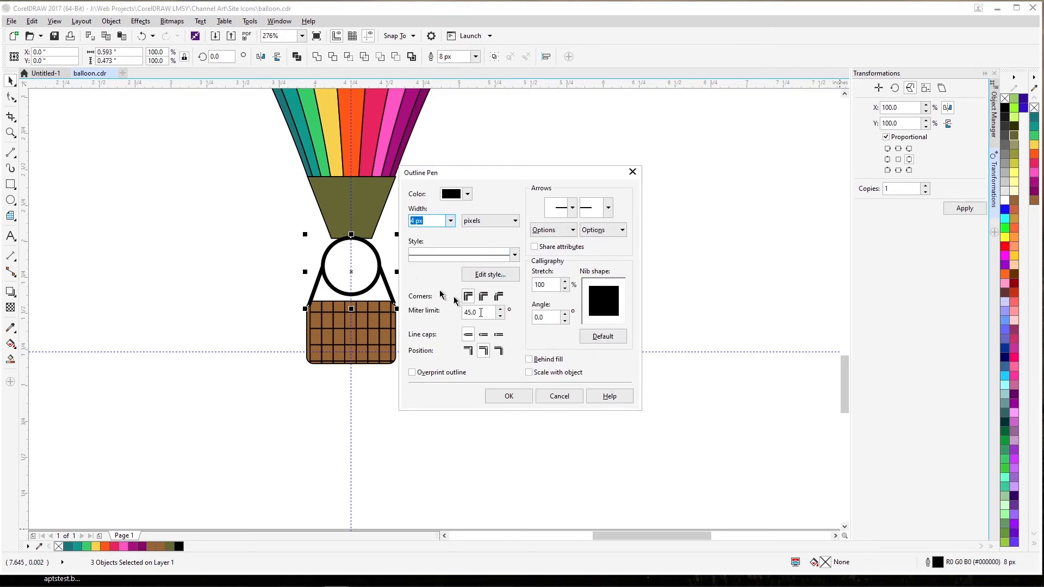
left_click(522, 395)
left_click(506, 376)
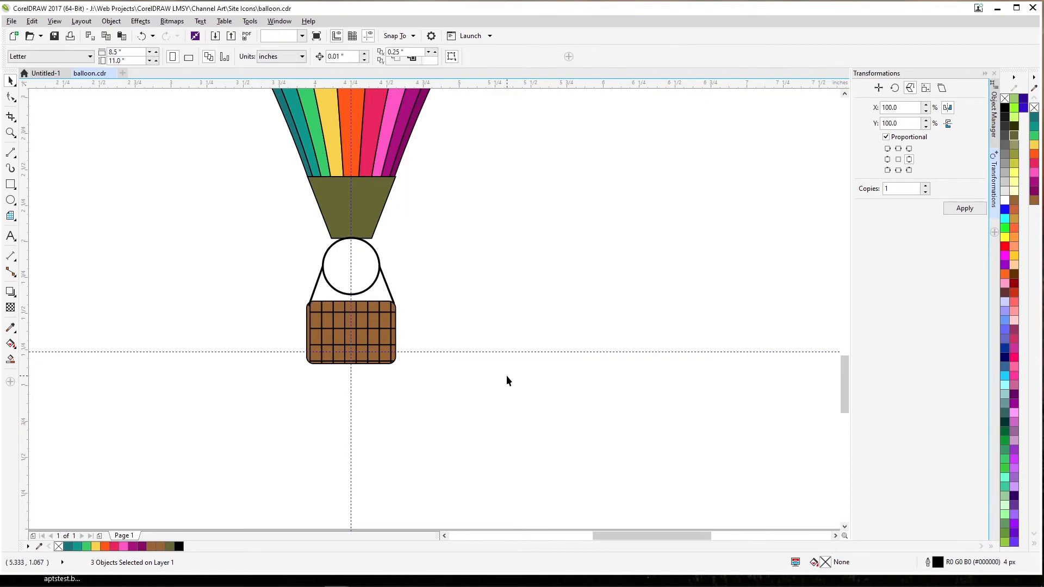
key("ctrl+s")
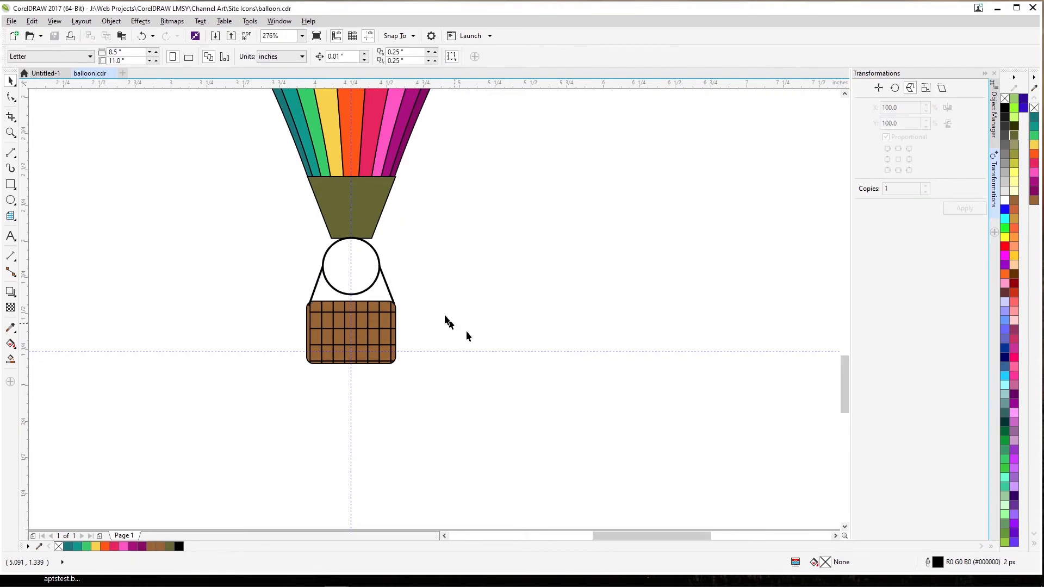
Open the drawing Site Icon orig.cdr from the Site Icons\Working folder.
key("z")
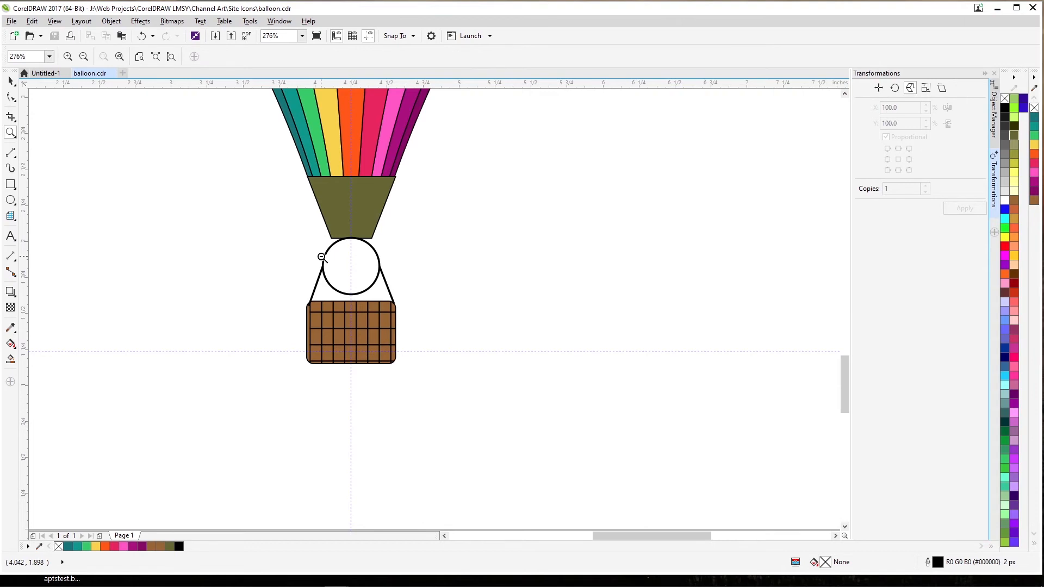
left_click(321, 257, "shift")
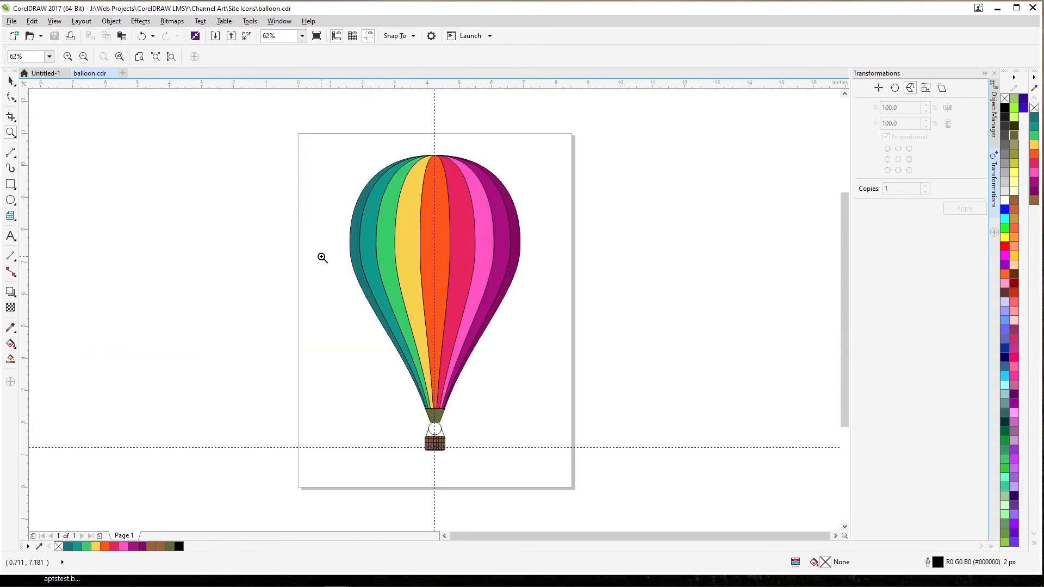
left_click(11, 82)
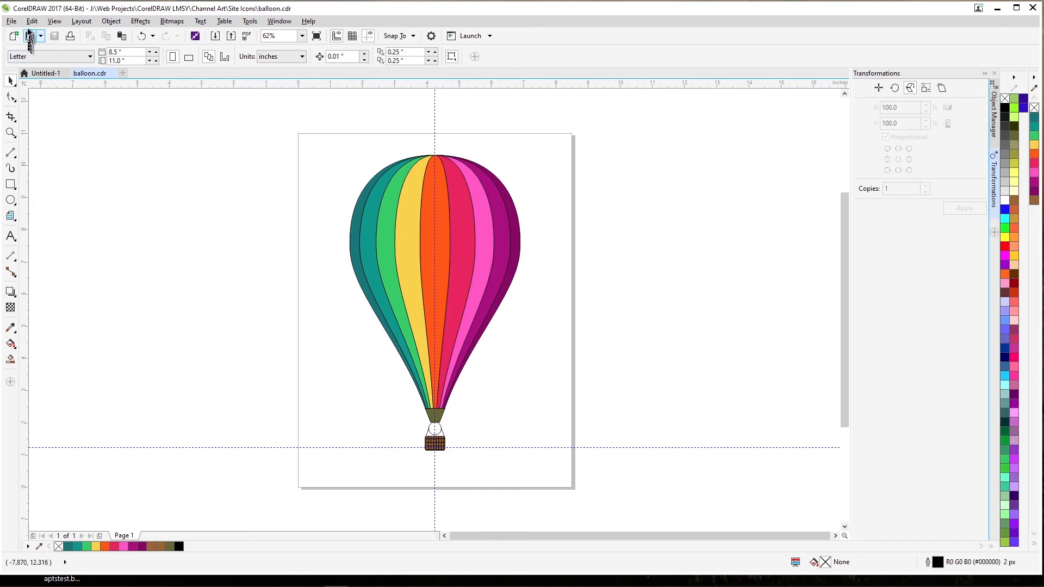
left_click(11, 21)
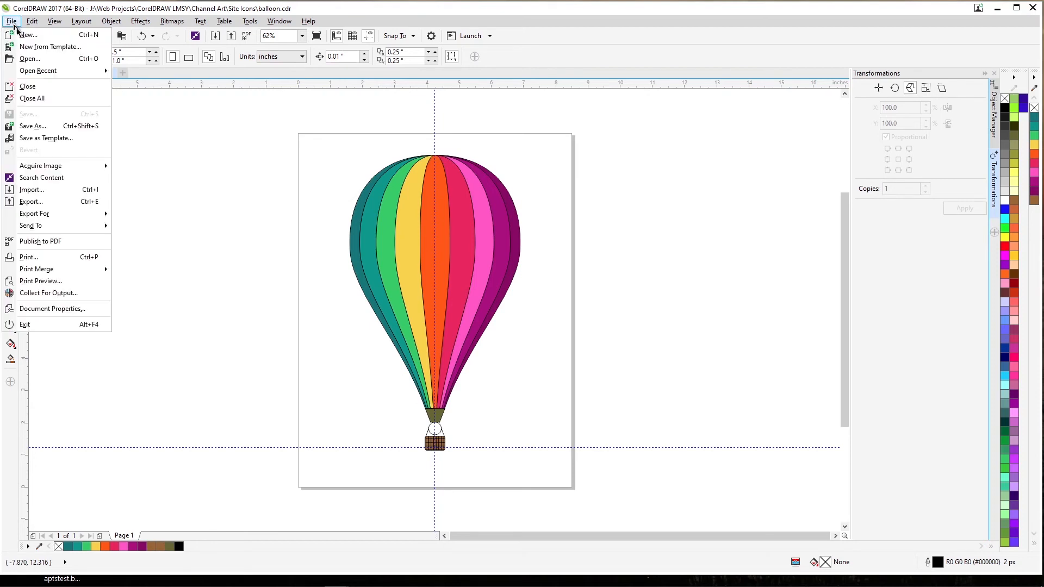
left_click(36, 61)
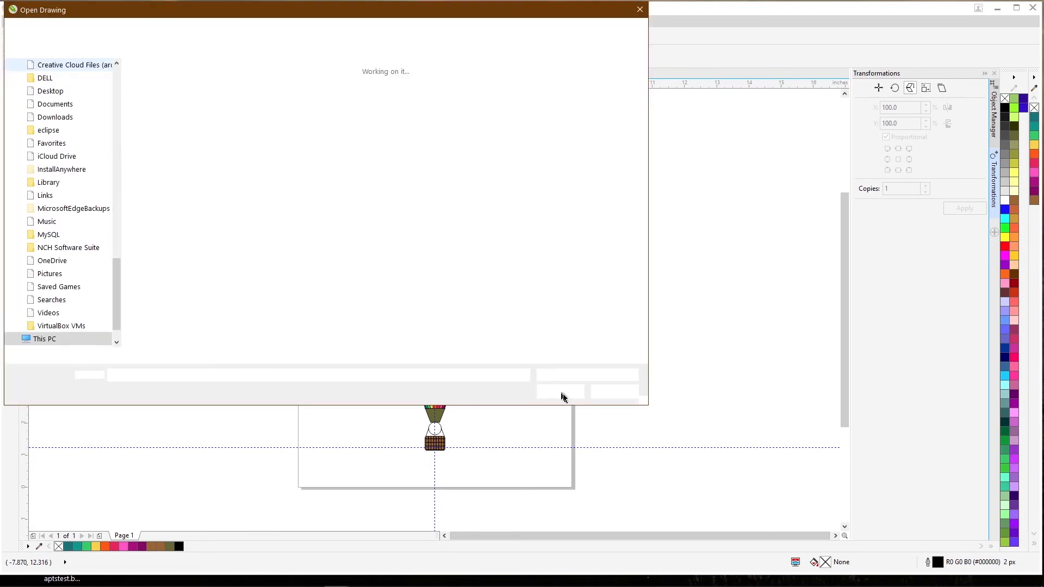
double_click(162, 98)
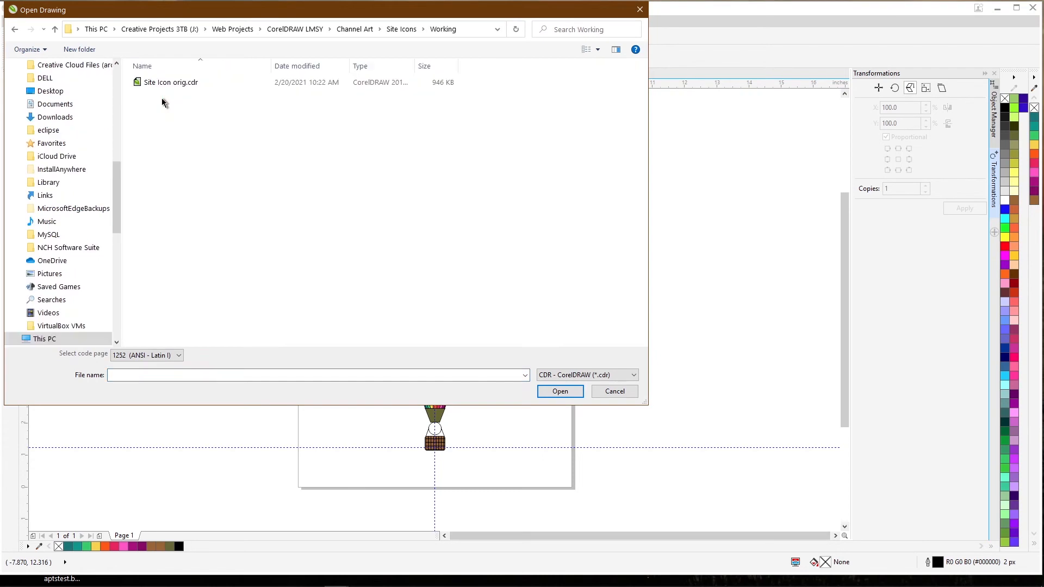
double_click(156, 83)
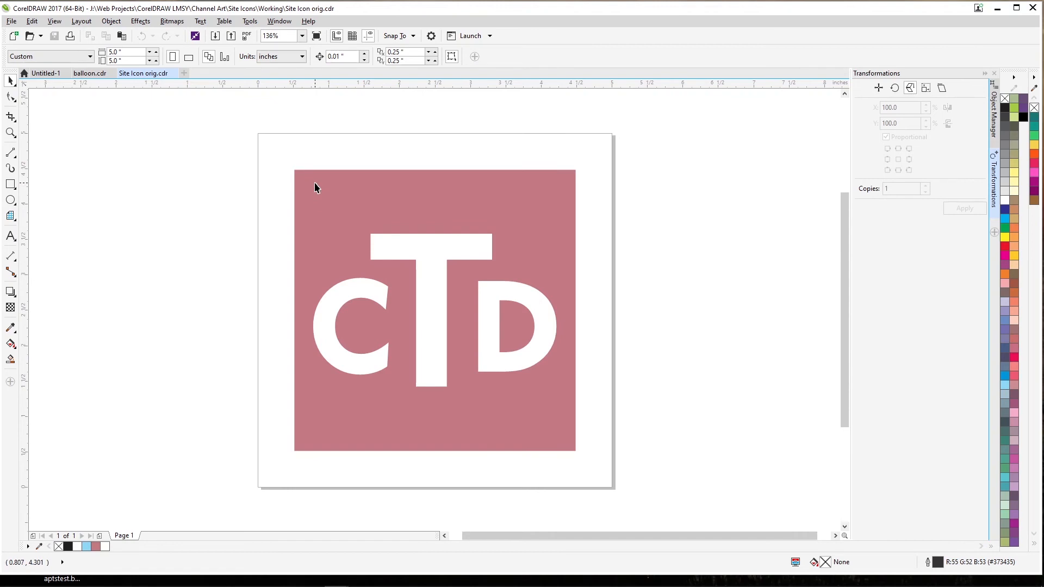
Draw a circle centered on the pink square and scale it to 3.971 inches so it matches the square's width.
left_click(315, 188)
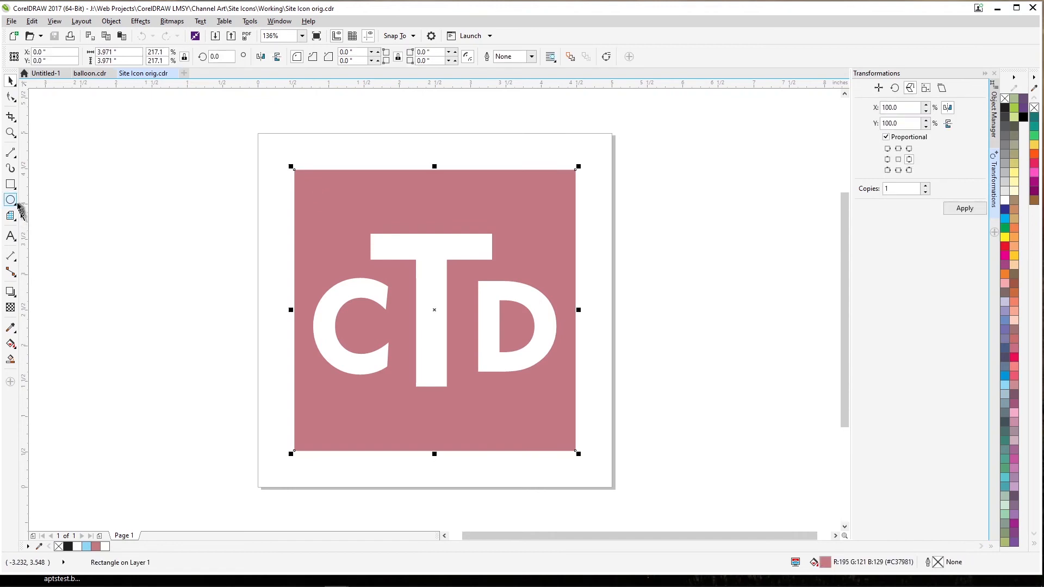
left_click(11, 201)
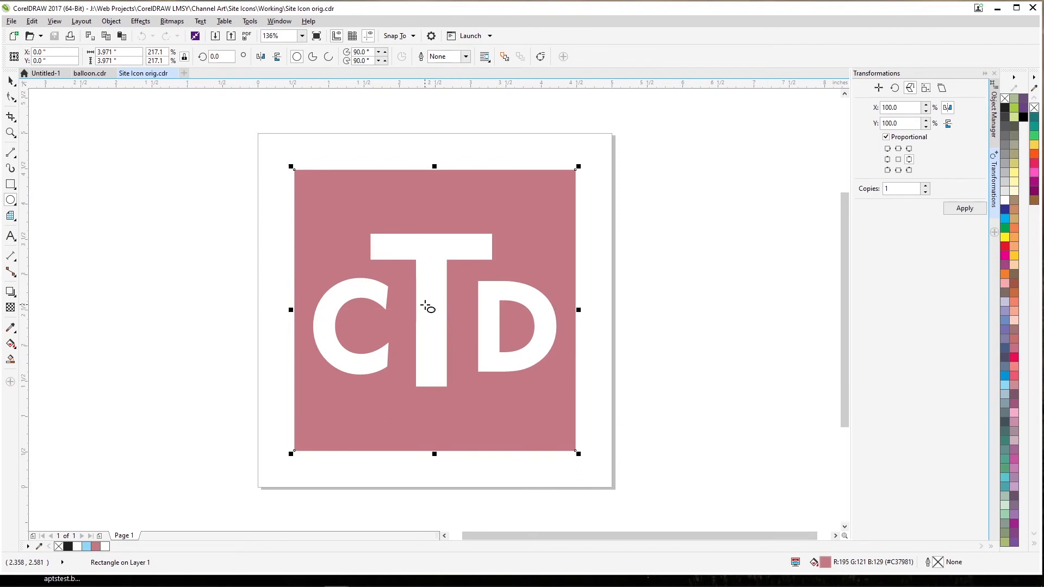
left_click_drag(425, 310, 574, 387)
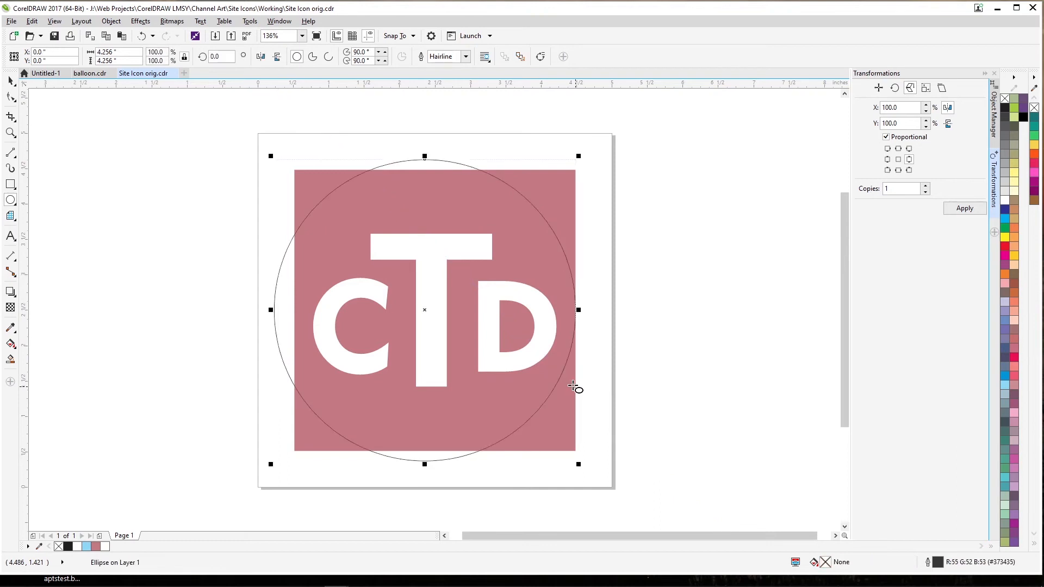
key("Right")
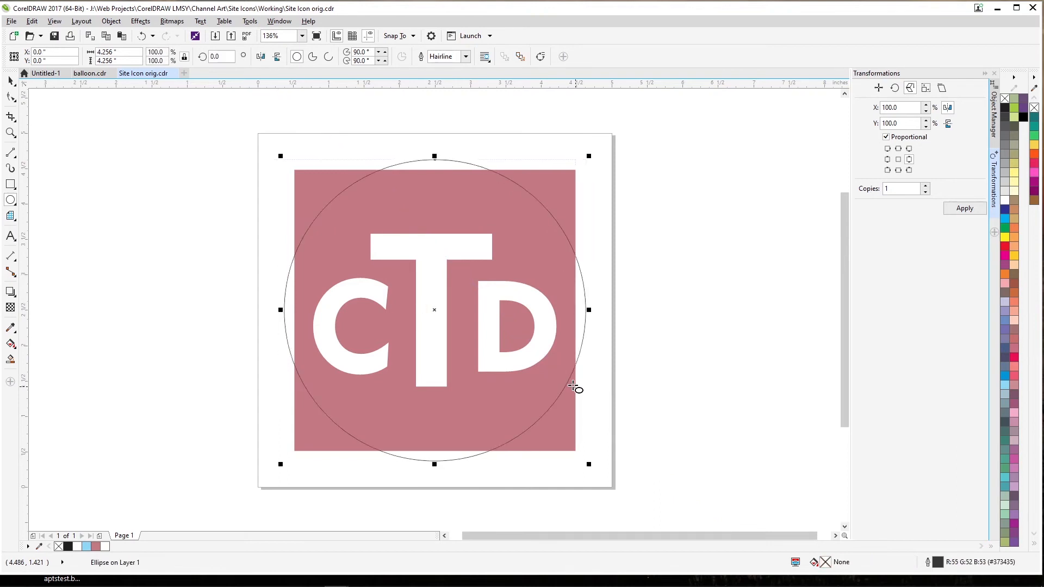
left_click_drag(588, 156, 577, 136)
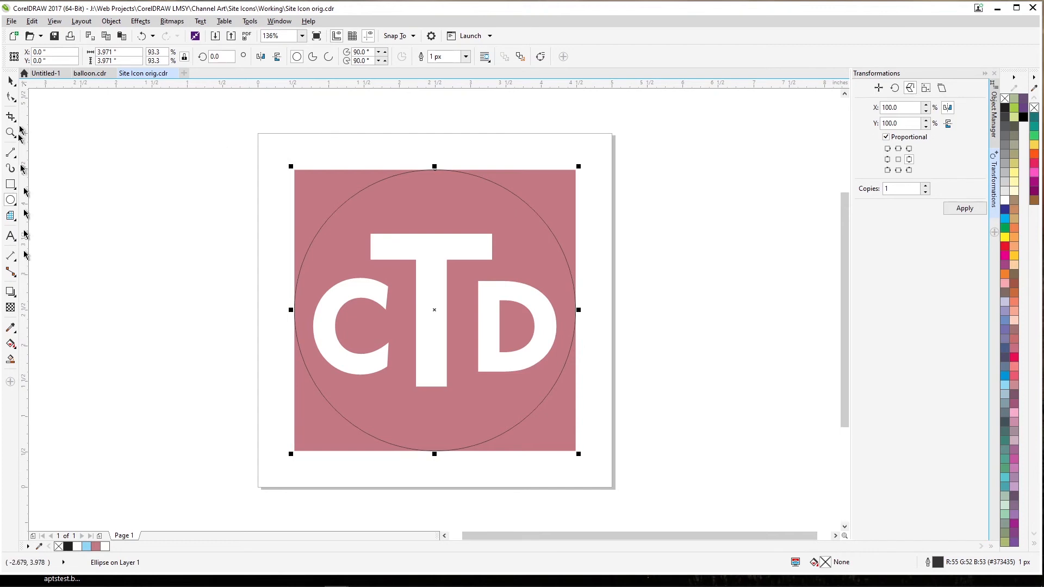
Sample the square's pink color, show the Object Manager and fill the circle with the same pink #C37981.
left_click(10, 327)
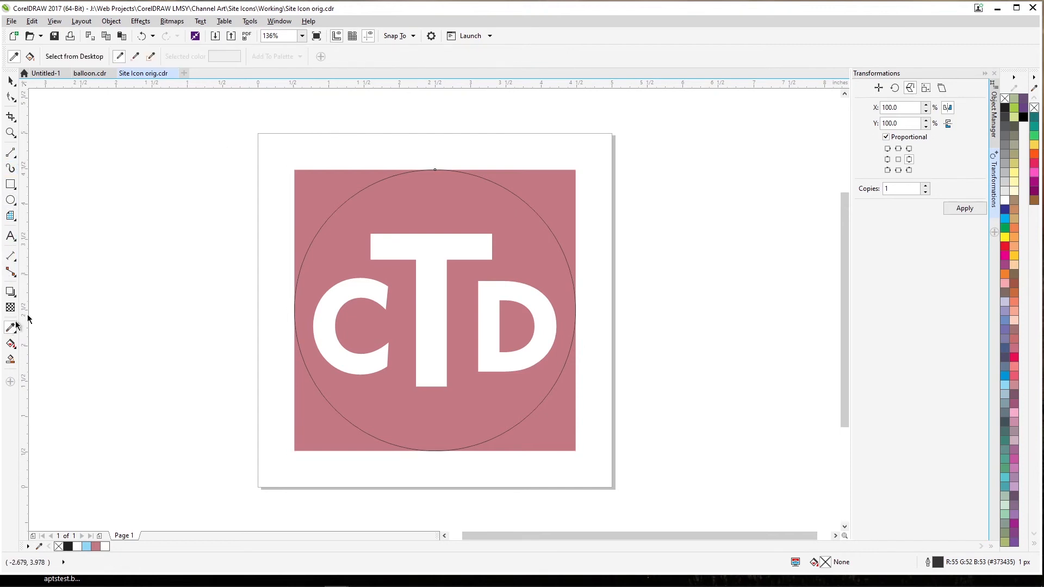
left_click(305, 185)
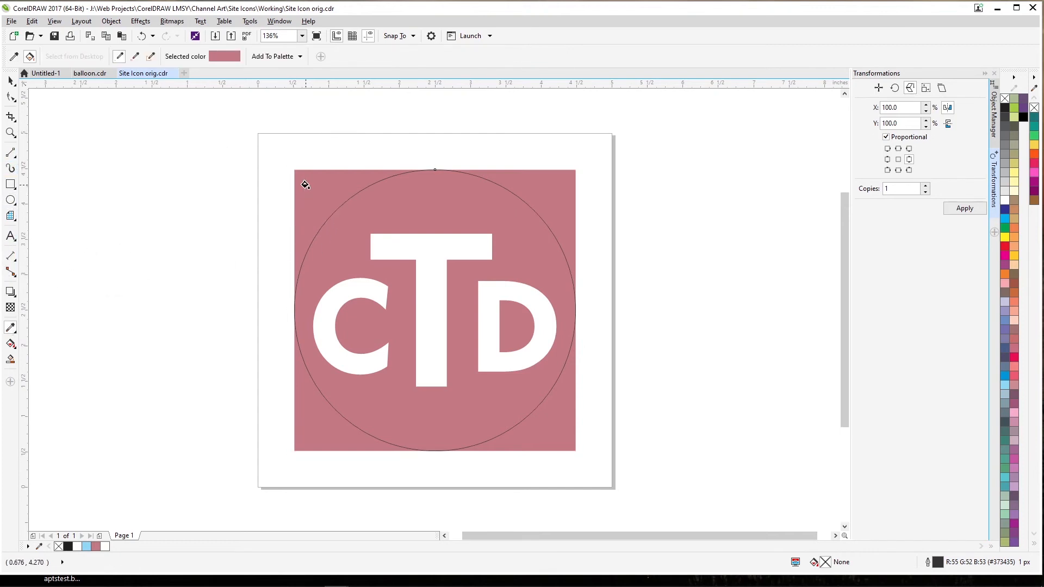
key("space")
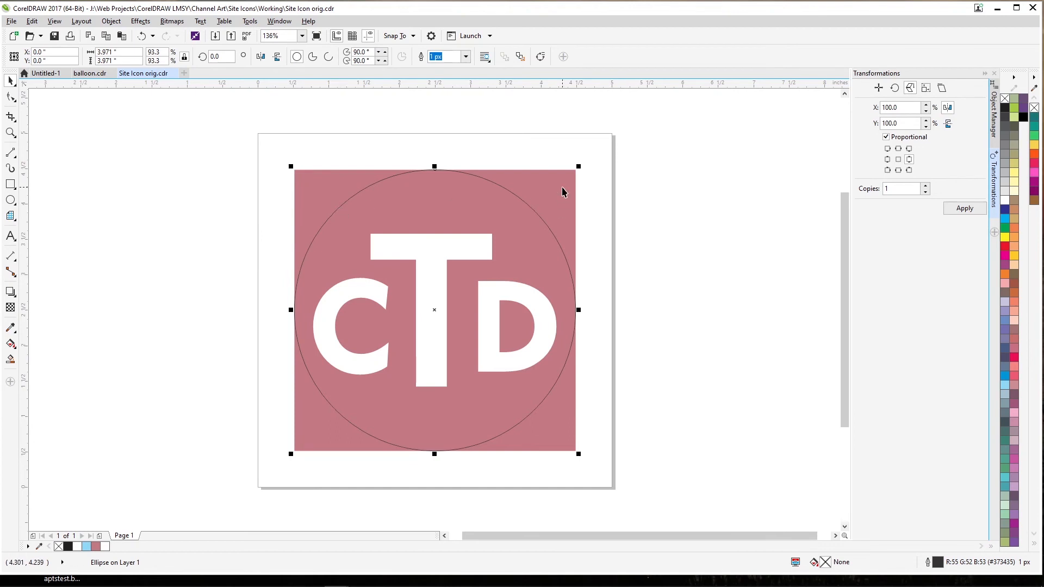
left_click(992, 109)
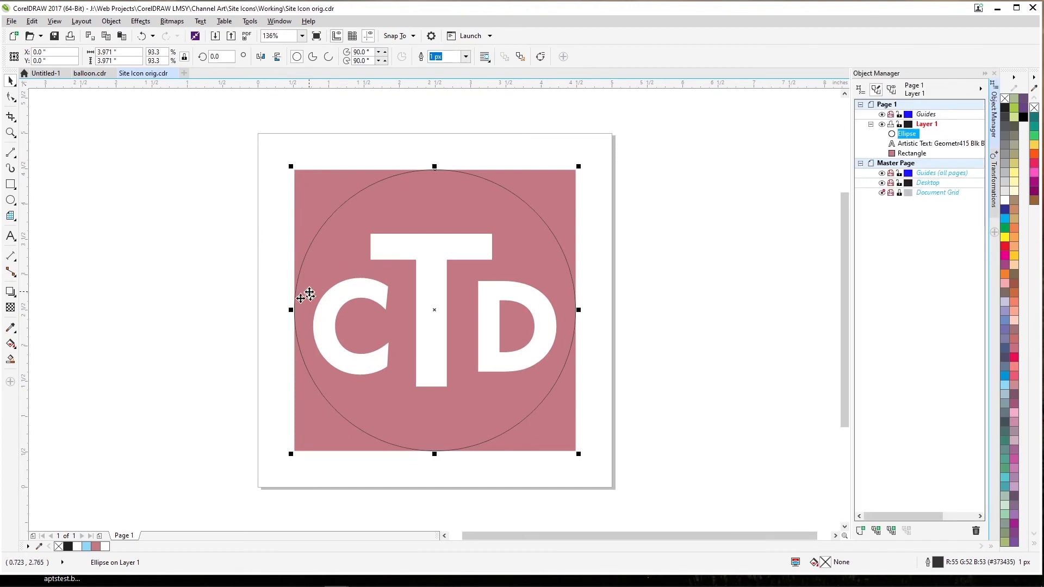
left_click(98, 546)
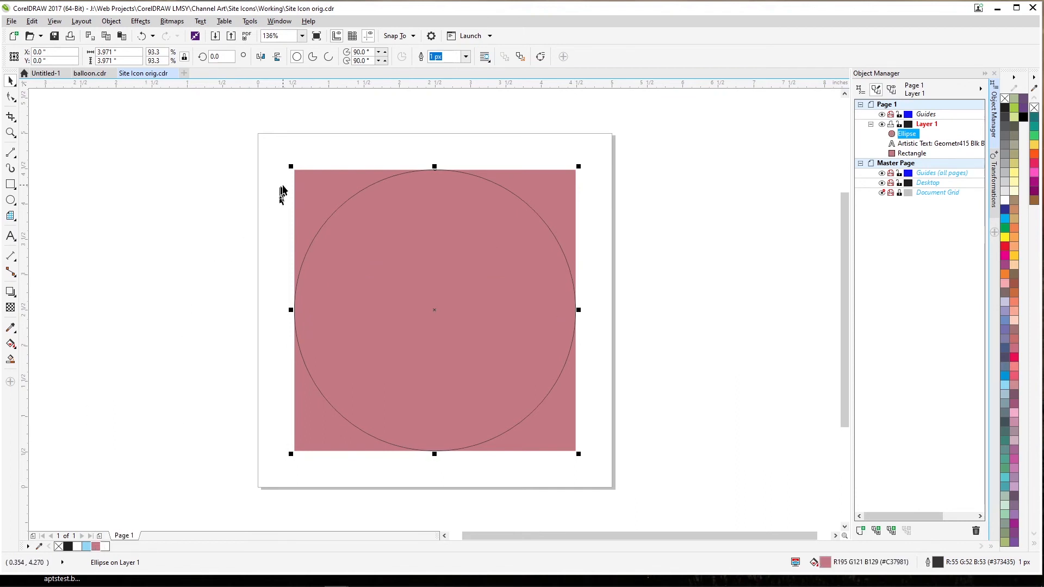
Delete the pink square and send the pink circle behind the CTD text.
left_click(297, 187)
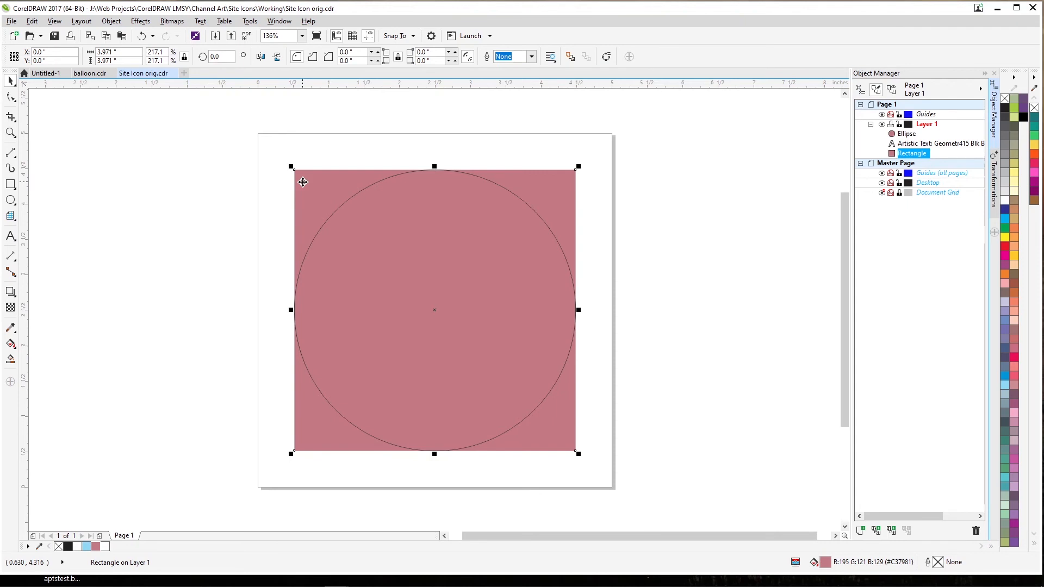
key("Delete")
left_click(338, 227)
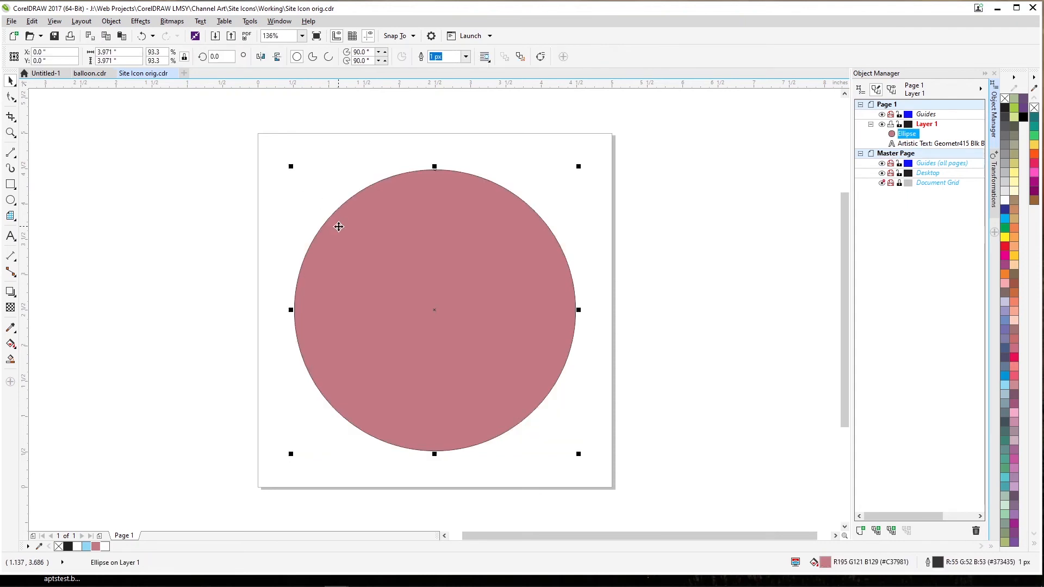
key("shift+Page_Down")
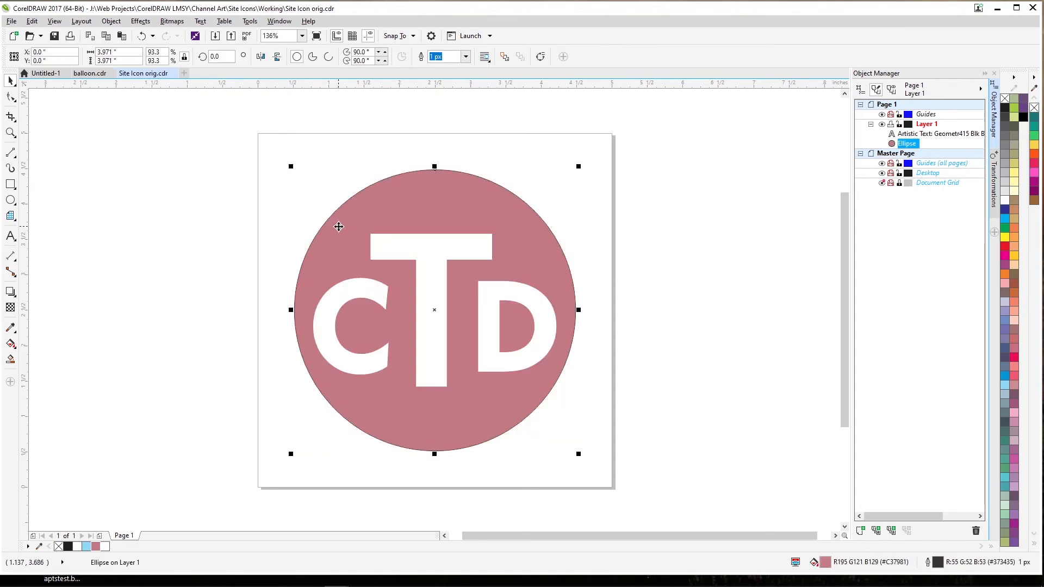
Copy the CTD text and pink circle from Site Icon orig.cdr into a new layer of balloon.cdr.
left_click(656, 489)
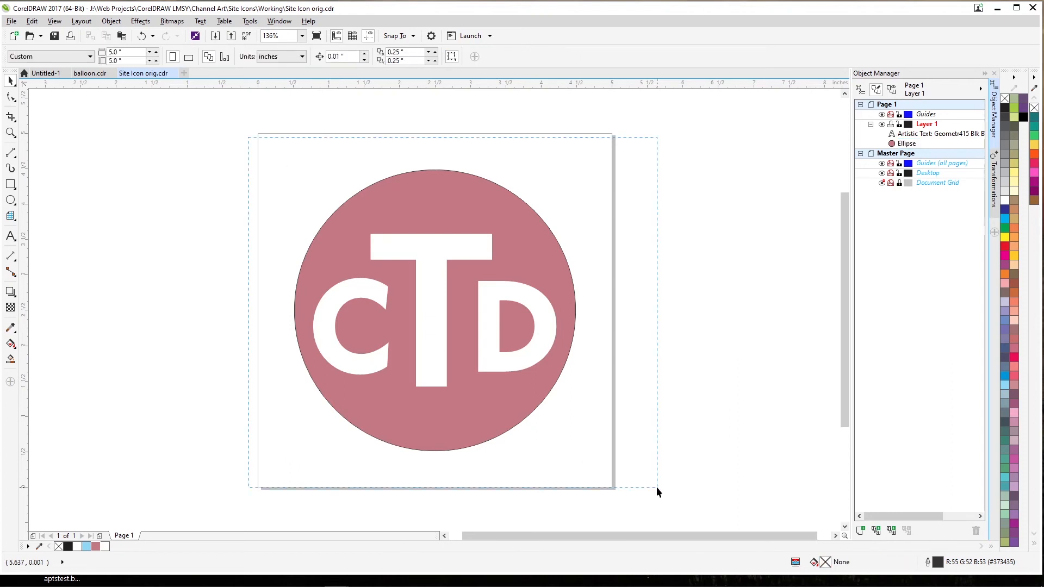
key("ctrl+a")
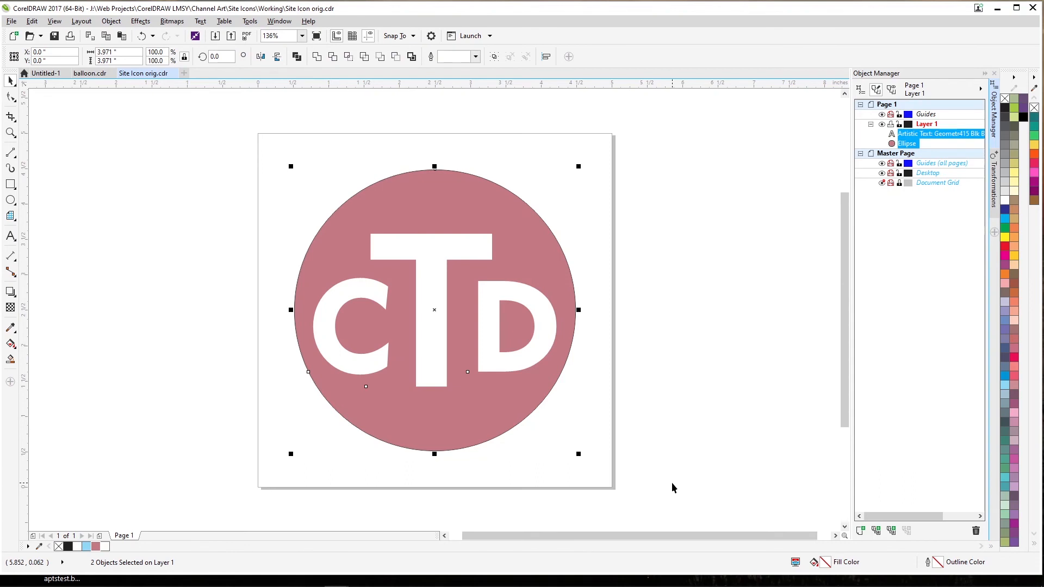
left_click(93, 73)
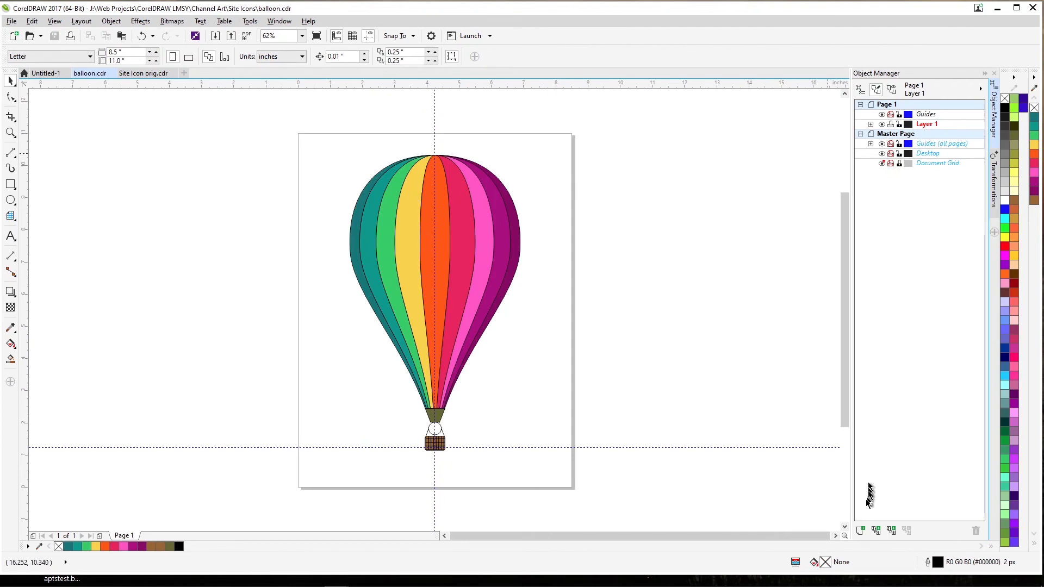
left_click(861, 530)
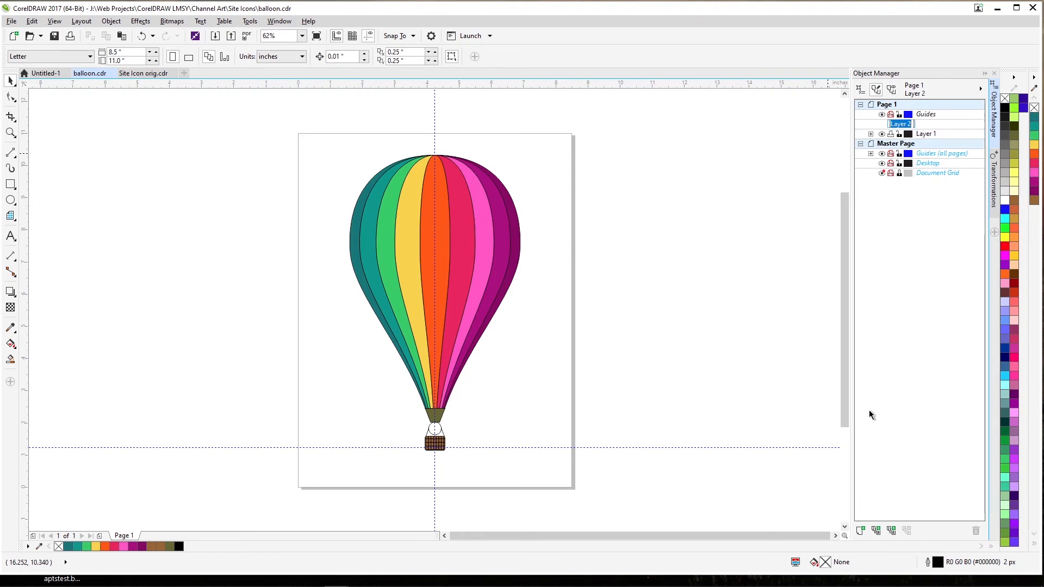
key("Return")
key("ctrl+v")
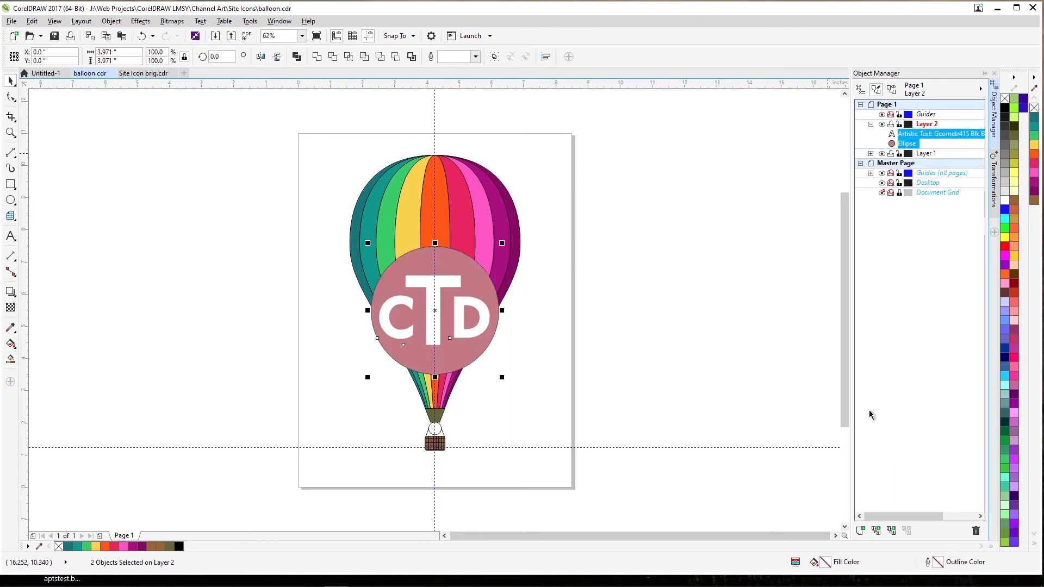
Move the balloon's Layer 1 above Layer 2 and turn off editing across layers.
left_click(817, 143)
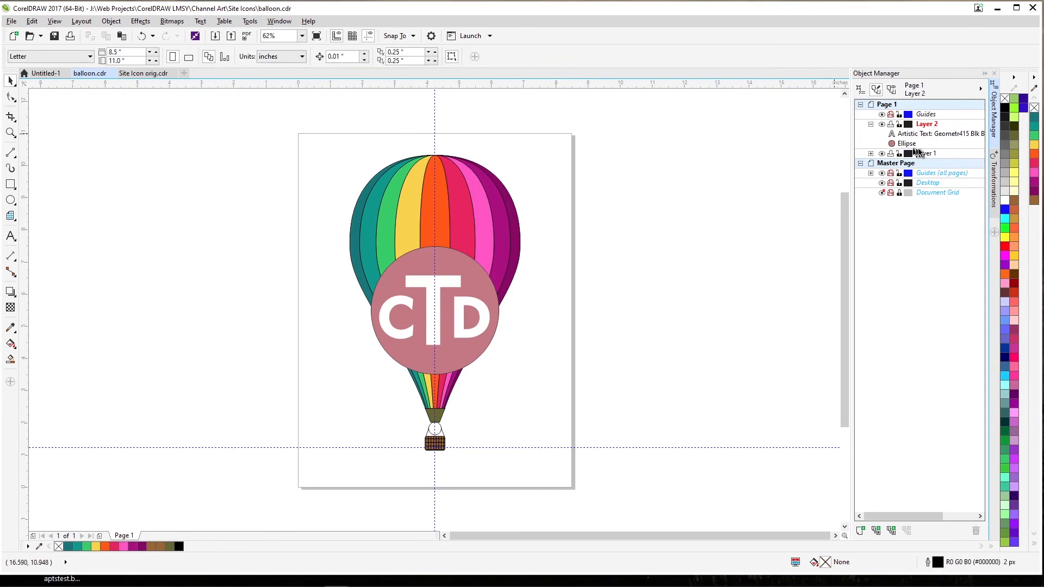
left_click_drag(918, 153, 933, 124)
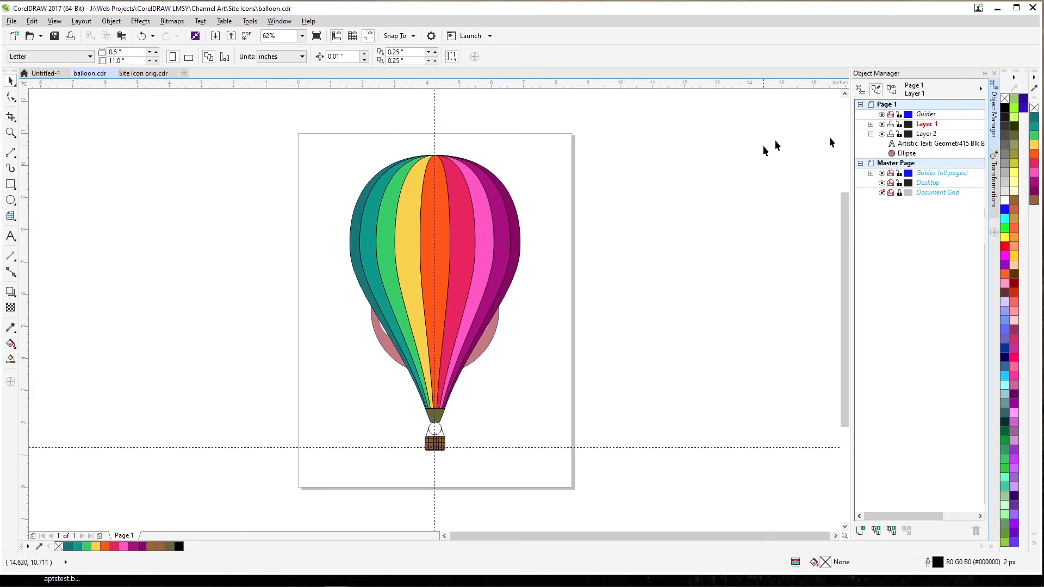
left_click(873, 90)
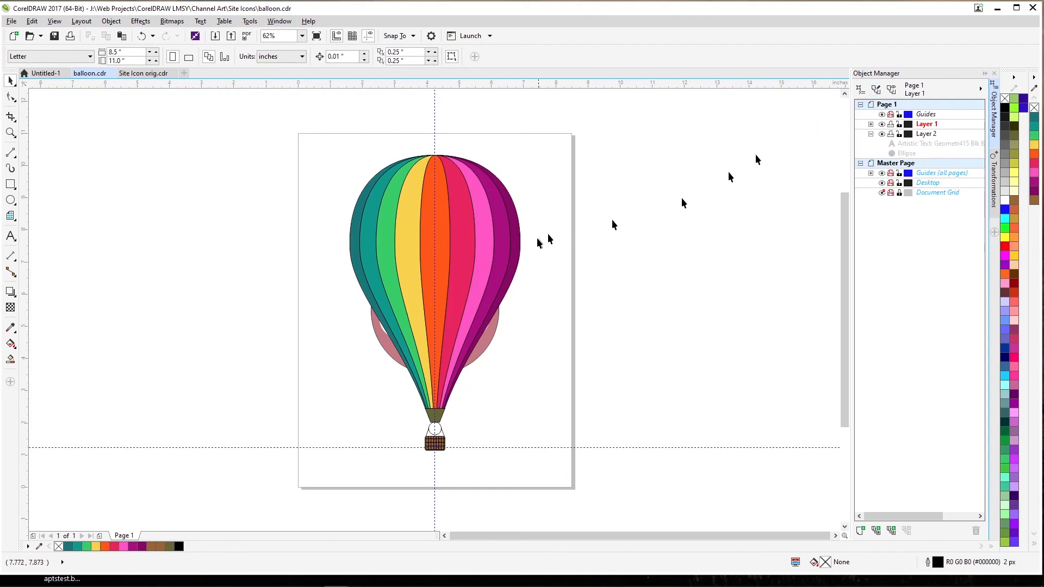
Select all the balloon, rope and basket objects on Layer 1 and group them.
left_click(414, 202)
left_click_drag(315, 137, 534, 469)
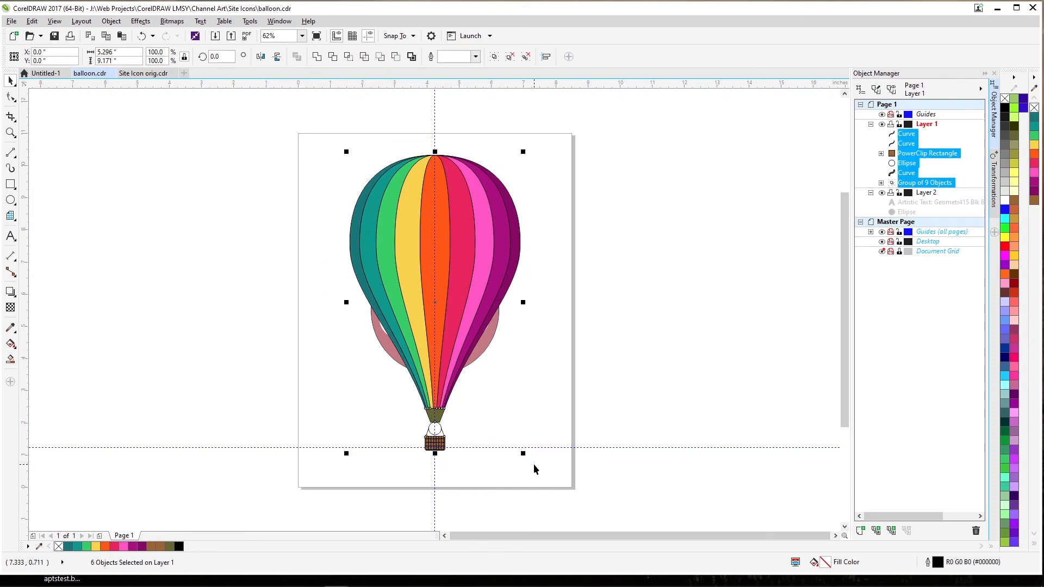
key("ctrl+g")
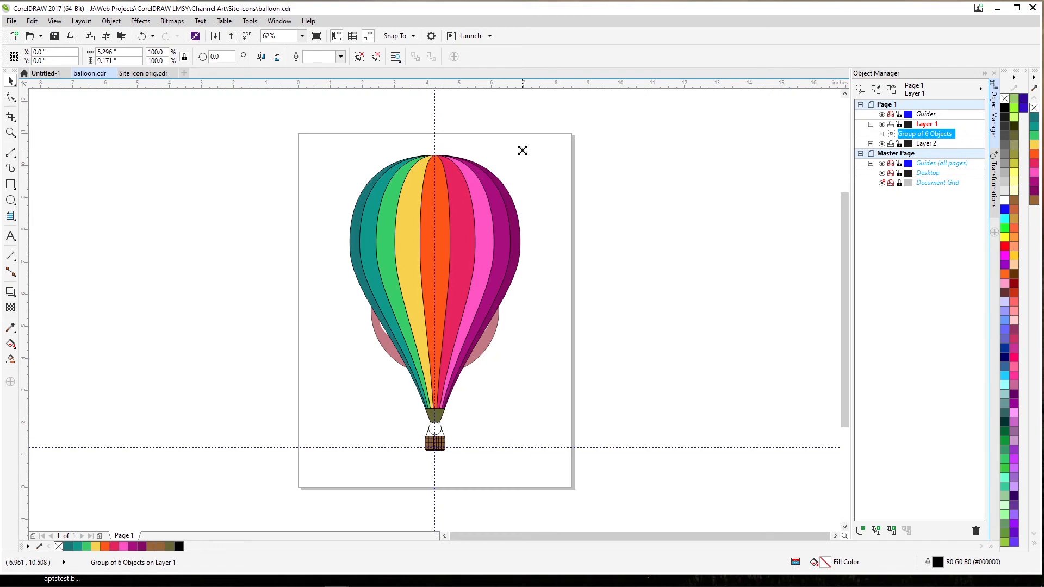
Scale the balloon group proportionally to about 2.019 by 3.497 inches and center it on the pink circle.
left_click_drag(522, 149, 469, 232)
key("z")
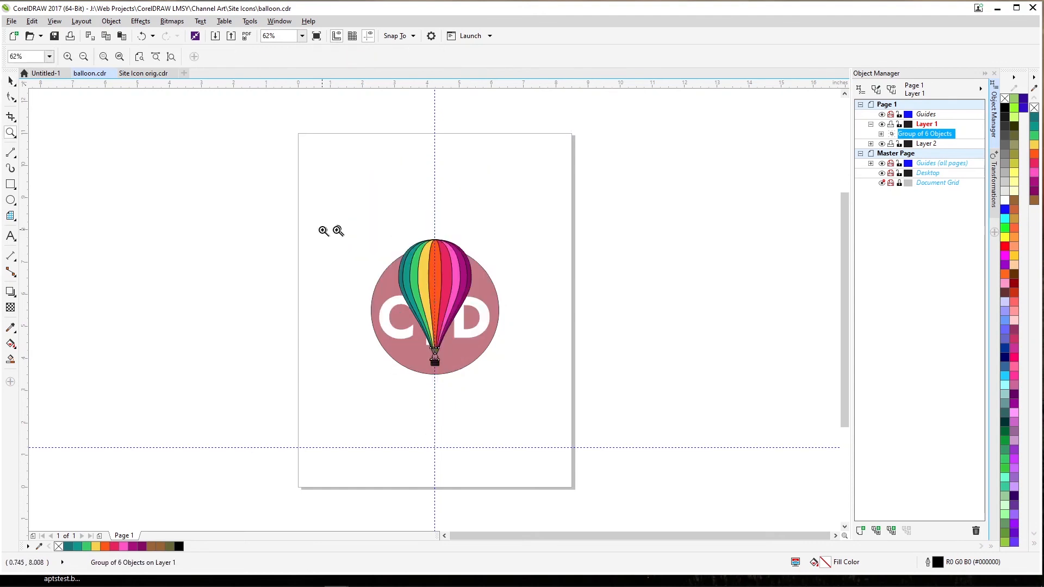
left_click_drag(338, 223, 543, 413)
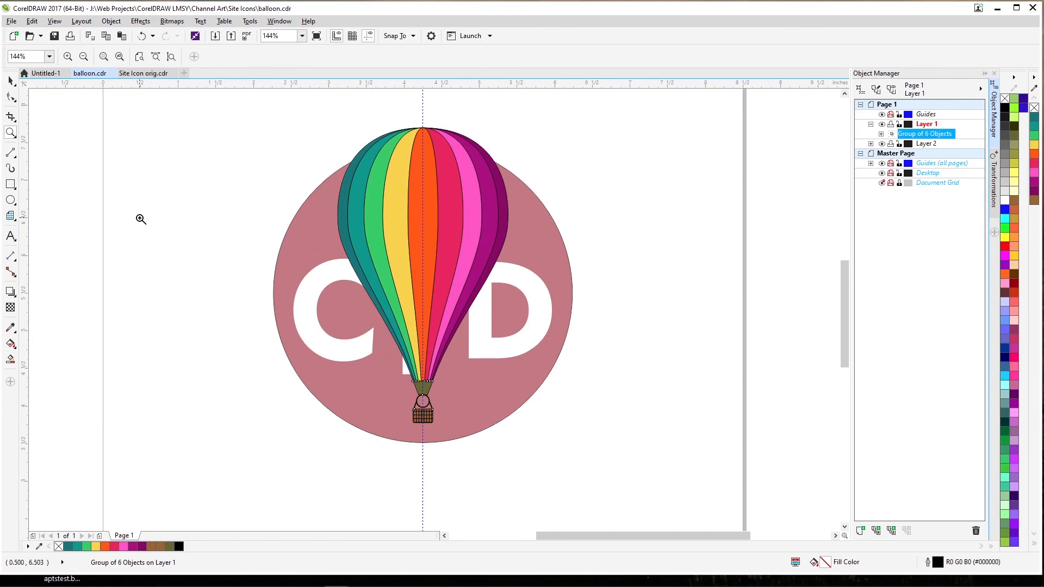
key("space")
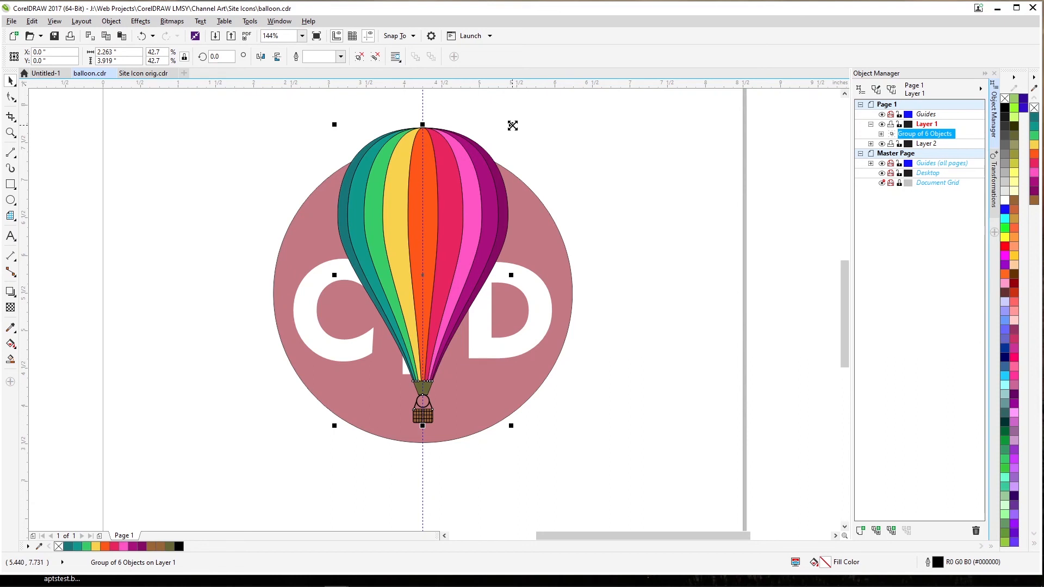
left_click_drag(513, 126, 504, 141)
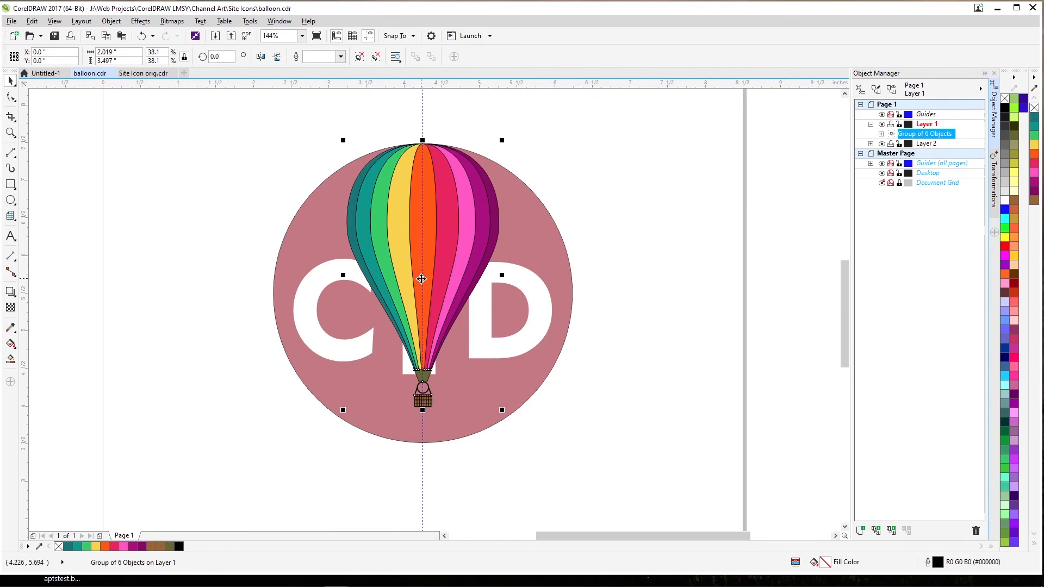
left_click_drag(421, 278, 422, 278)
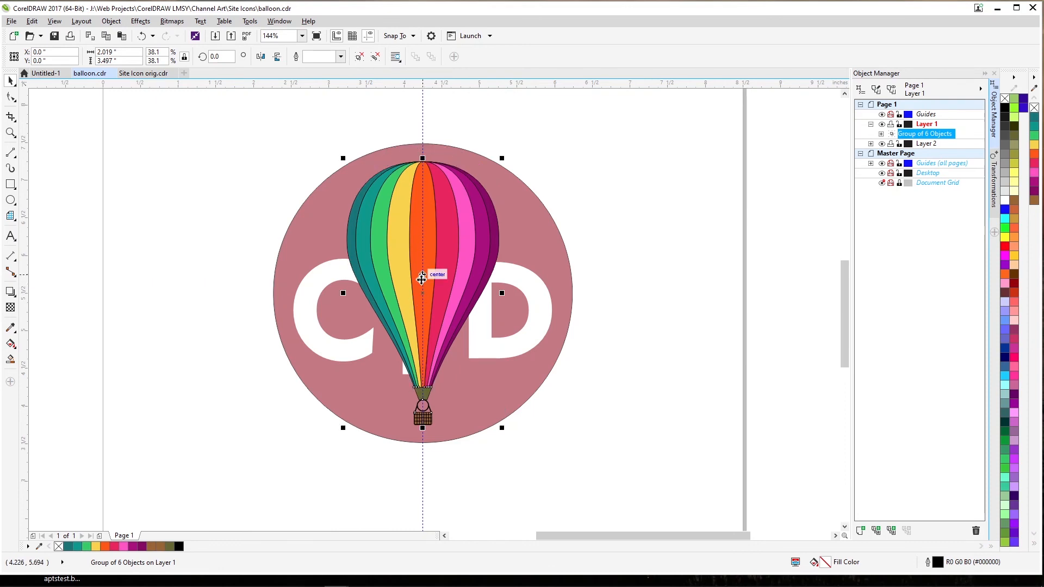
Move the balloon group into Layer 2, between the CTD text and the pink circle.
left_click(871, 143)
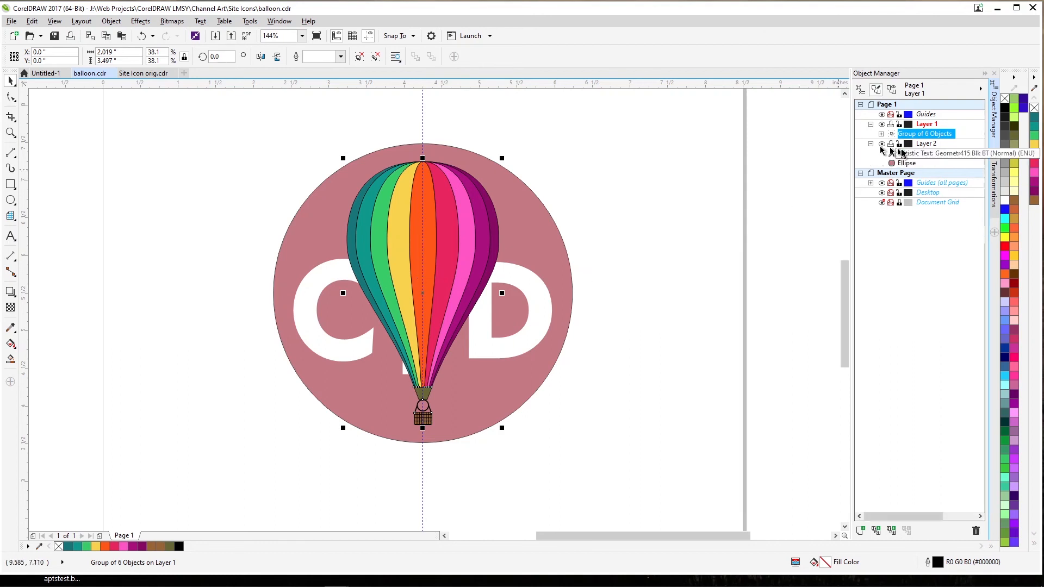
left_click(914, 158)
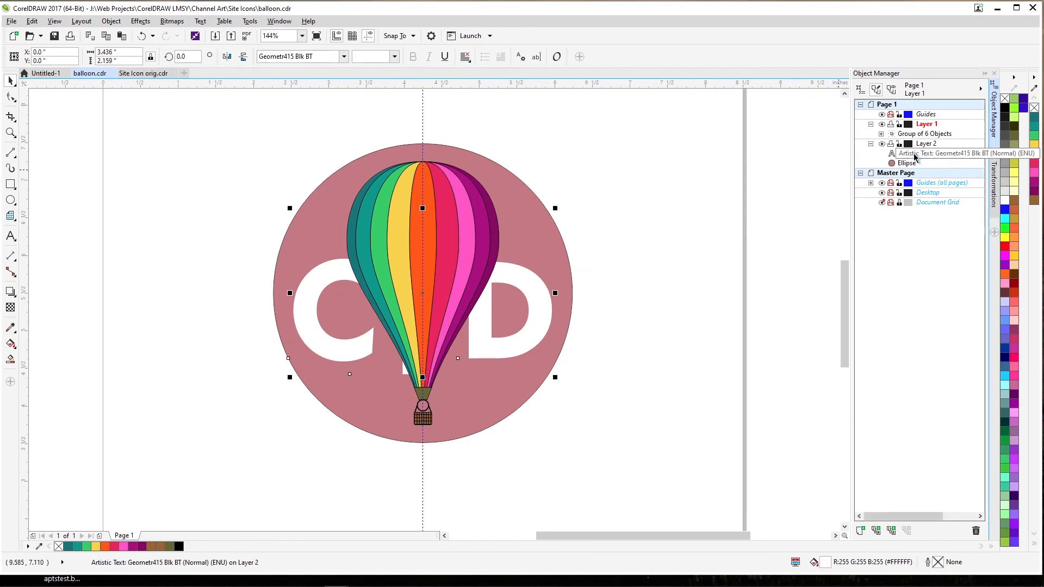
mouse_move(913, 145)
left_mouse_down()
mouse_move(908, 126)
mouse_move(920, 163)
left_mouse_up()
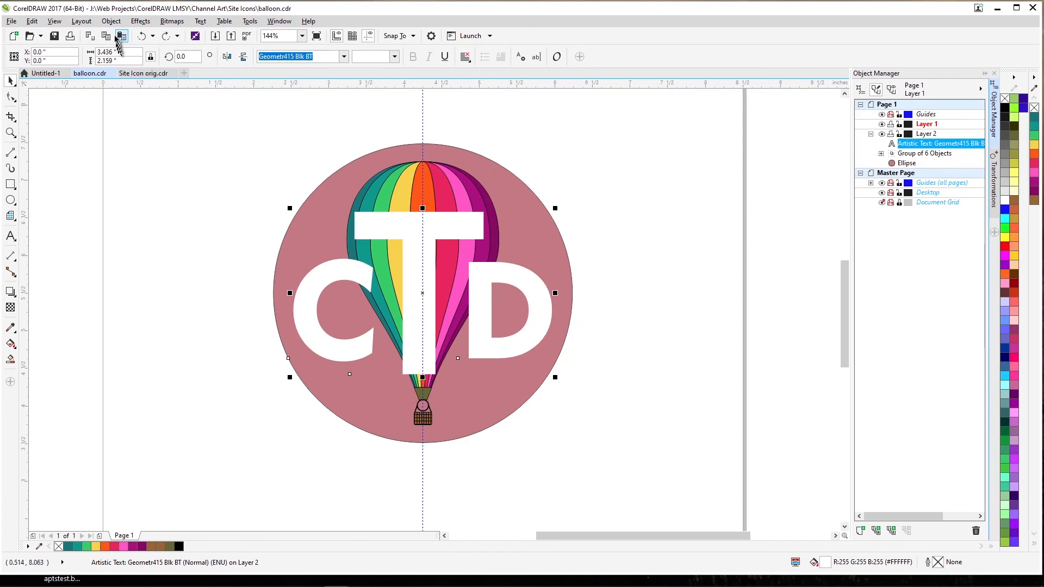
Break the CTD artistic text apart into separate letters.
left_click(111, 21)
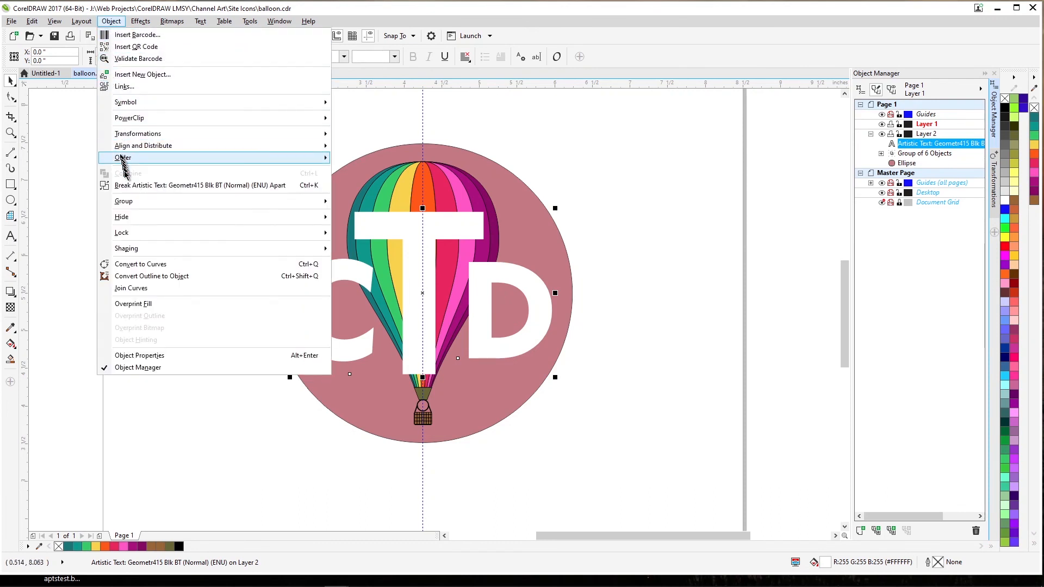
left_click(134, 185)
left_click(191, 139)
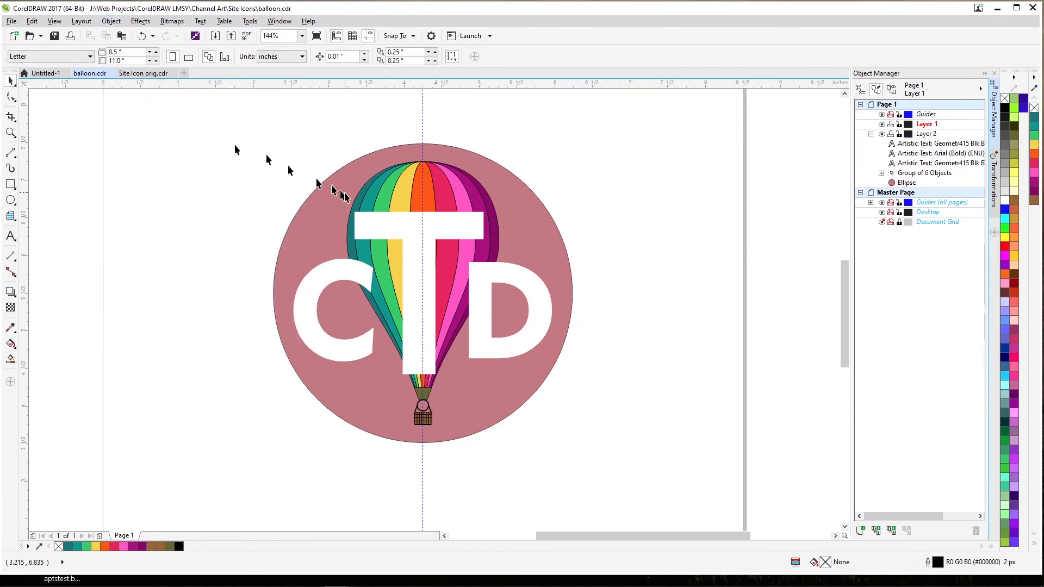
Convert the letter T to curves and lengthen its stem downward to just above the balloon's ropes and basket.
left_click(409, 236)
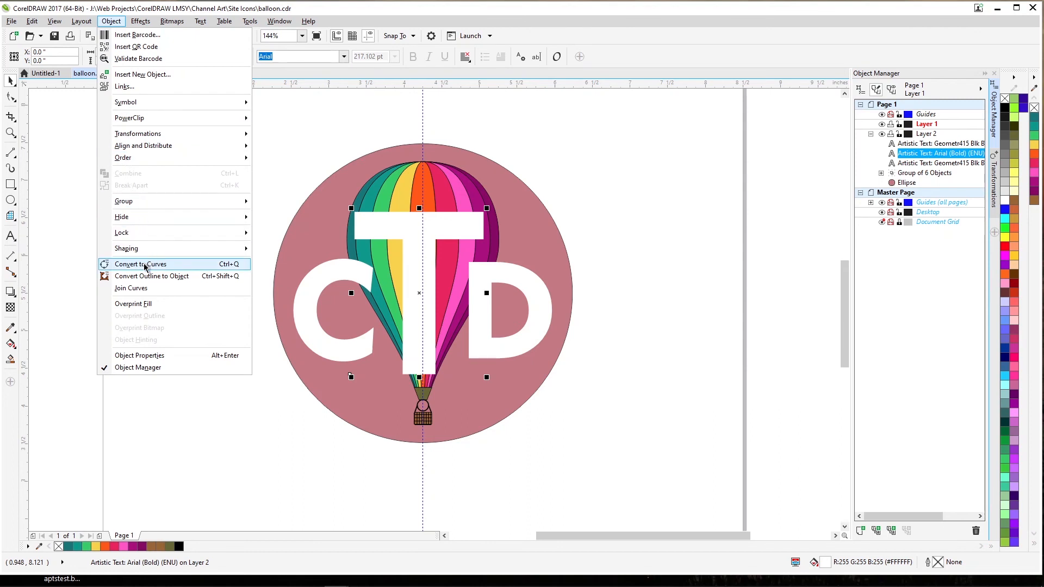
left_click(145, 265)
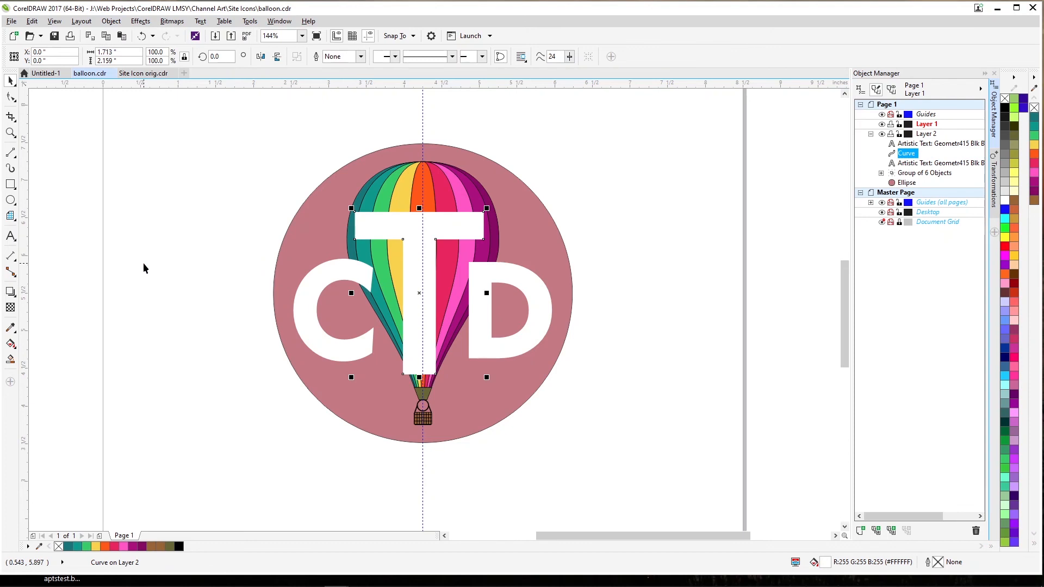
key("F10")
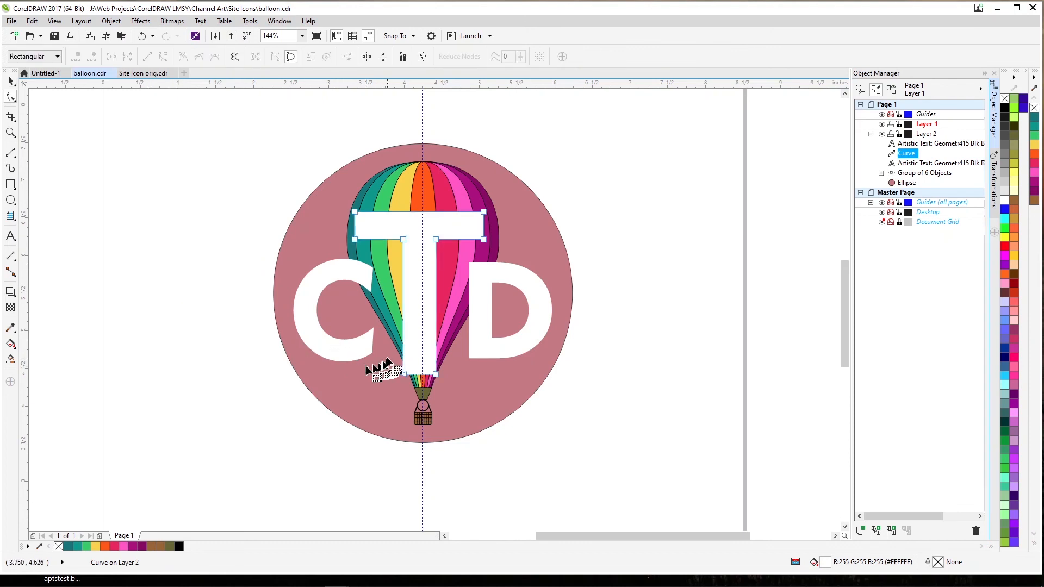
left_click_drag(391, 358, 458, 388)
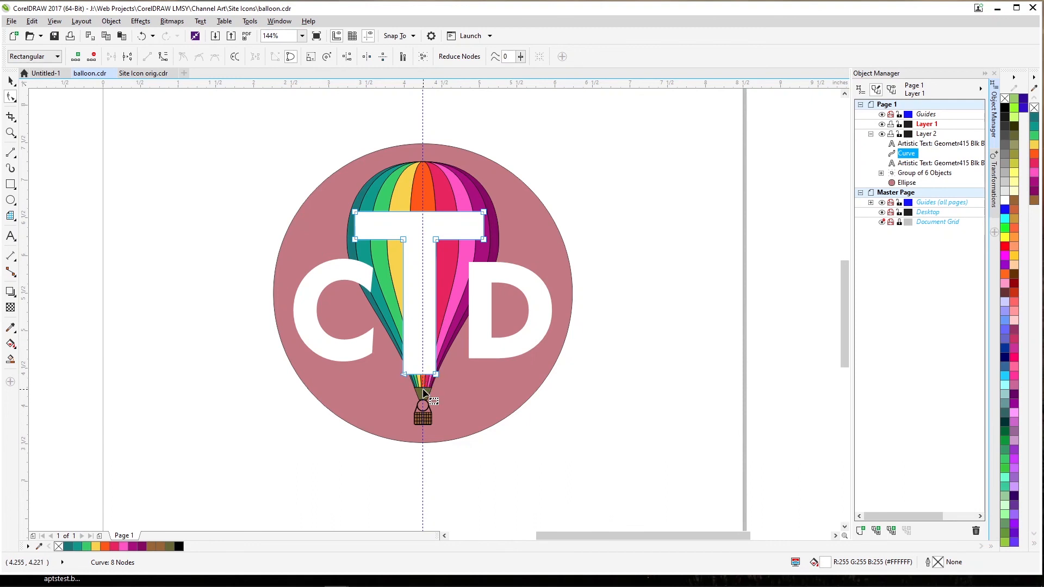
left_click_drag(418, 375, 419, 393)
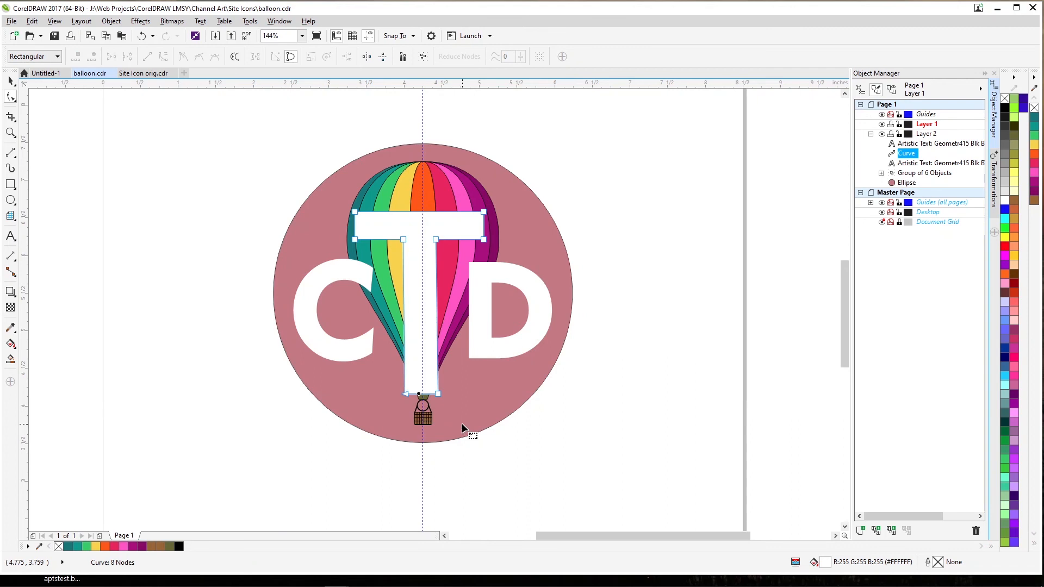
Fill the background circle with black and save the drawing.
key("space")
left_click(323, 203)
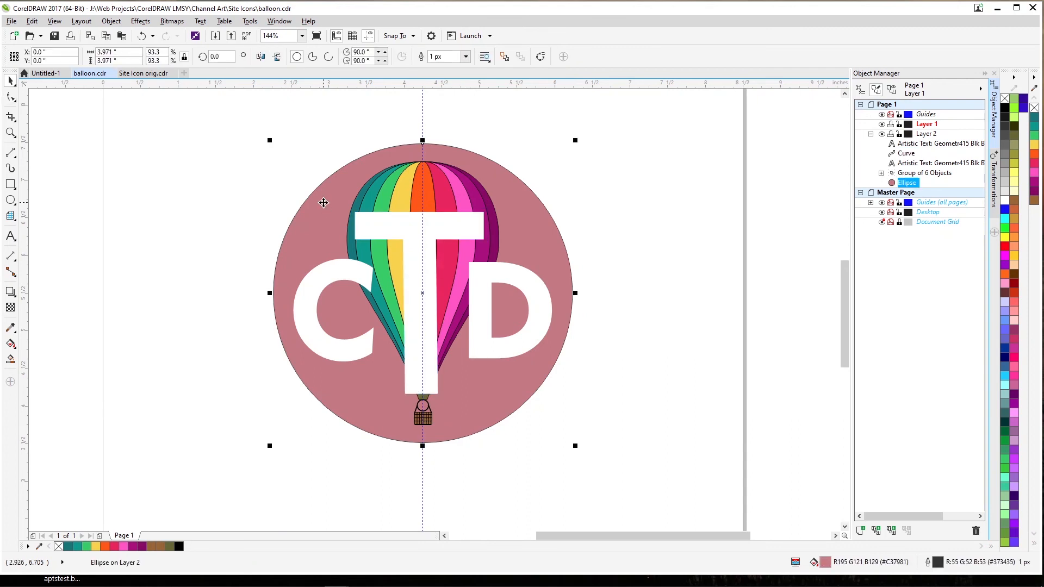
left_click(1005, 109)
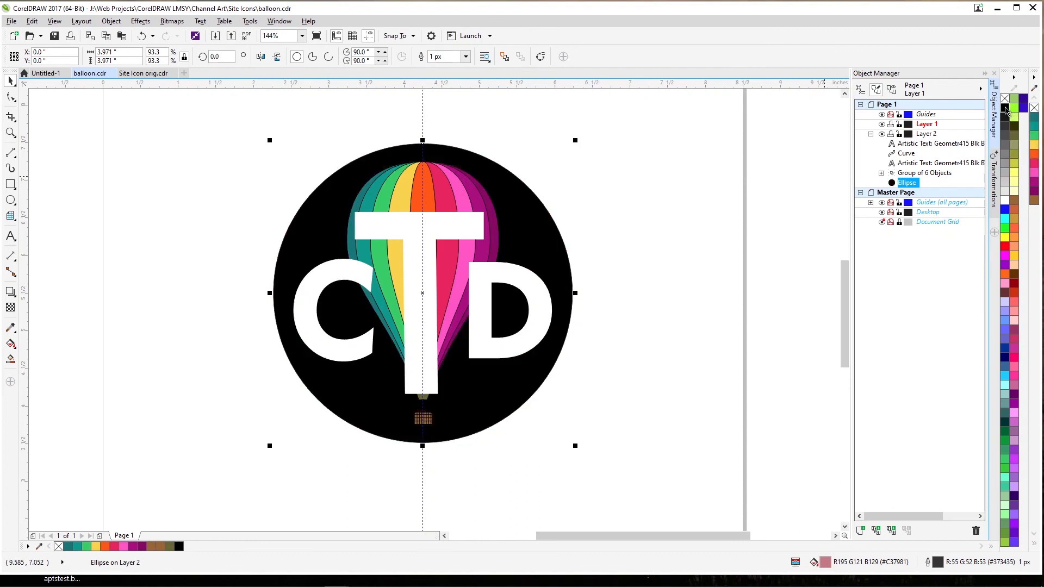
left_click(709, 178)
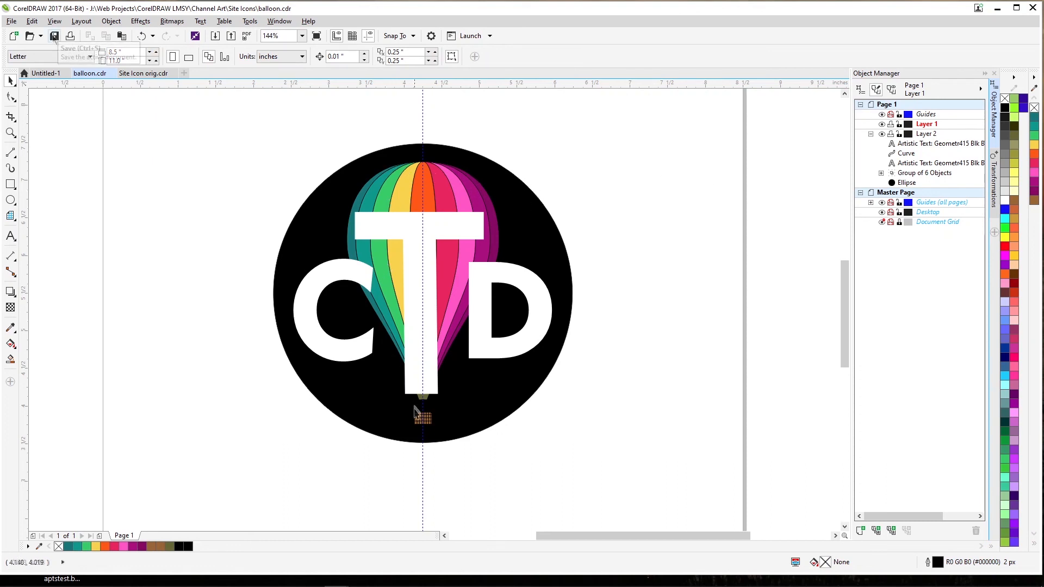
left_click(54, 36)
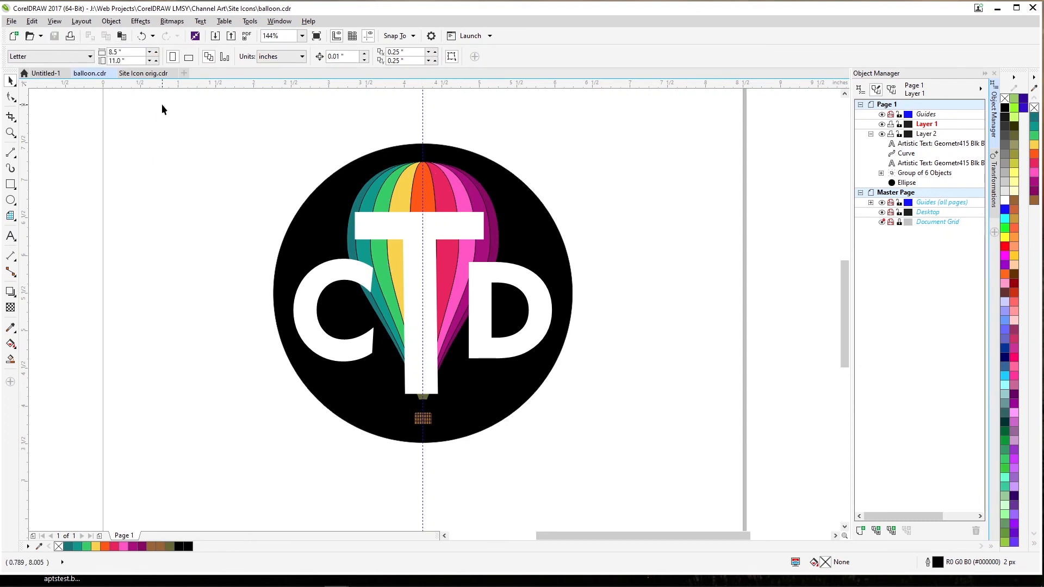
left_click(173, 73)
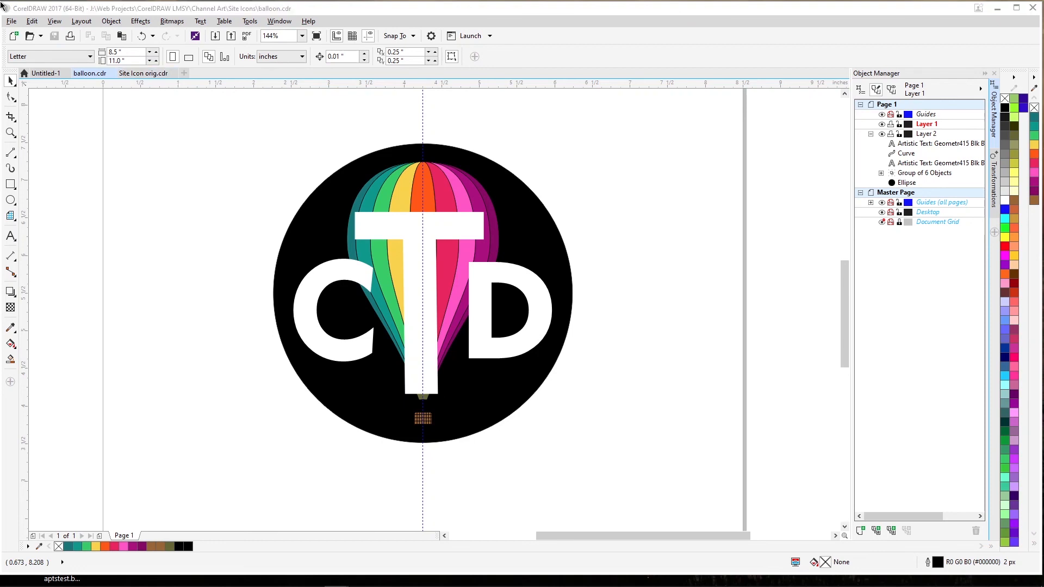